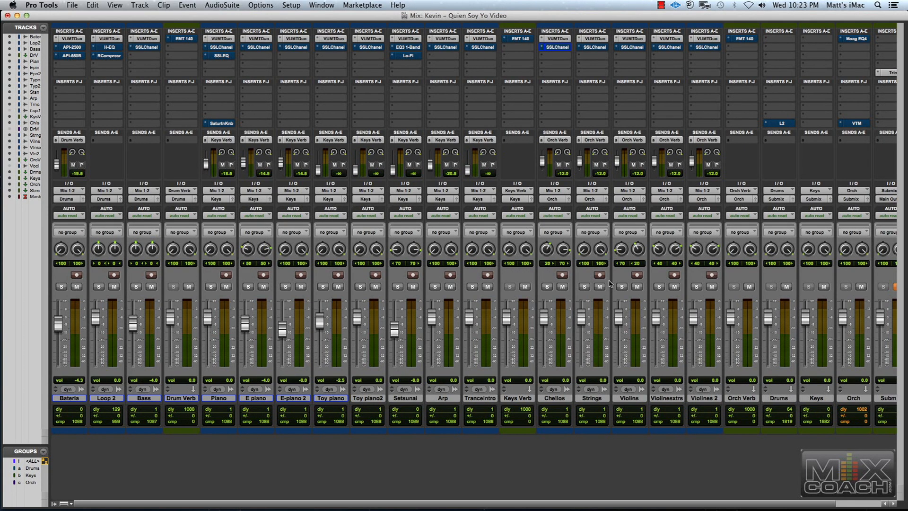
Step: Copy E-piano 2's Keys Verb send to Toy piano and Toy piano2, then lower both send levels to -16.5 dB
key(super+equal)
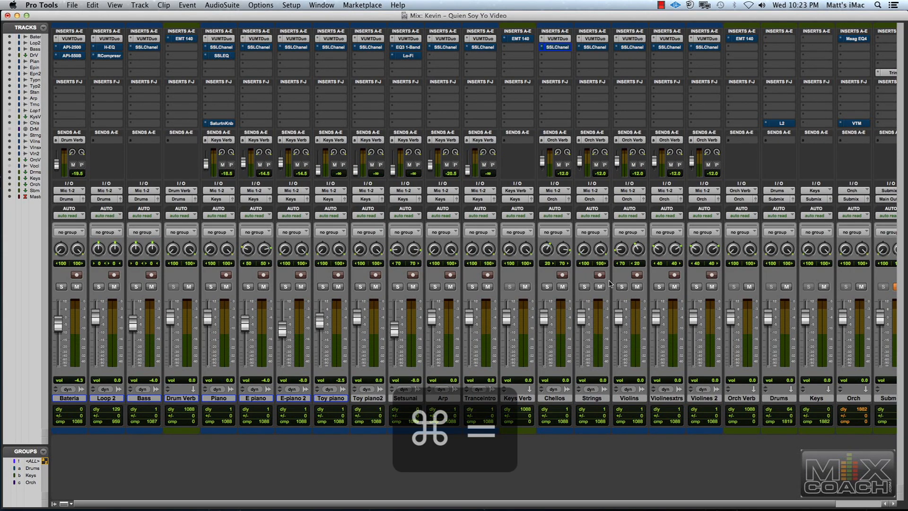
key(super+equal)
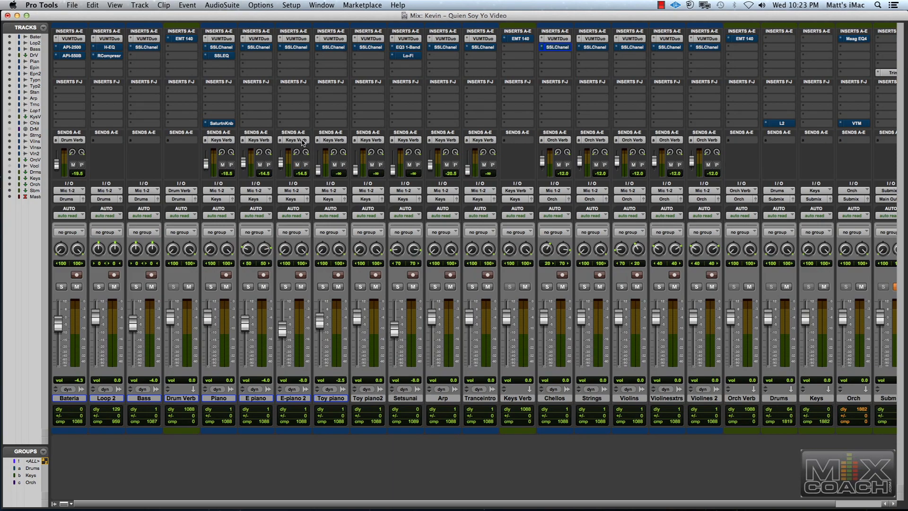
drag(302, 140, 370, 140)
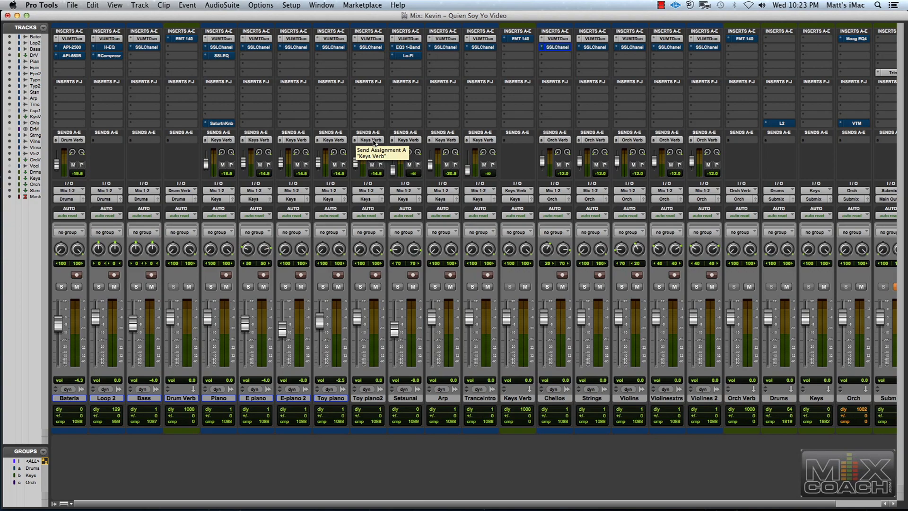
drag(355, 165, 314, 182)
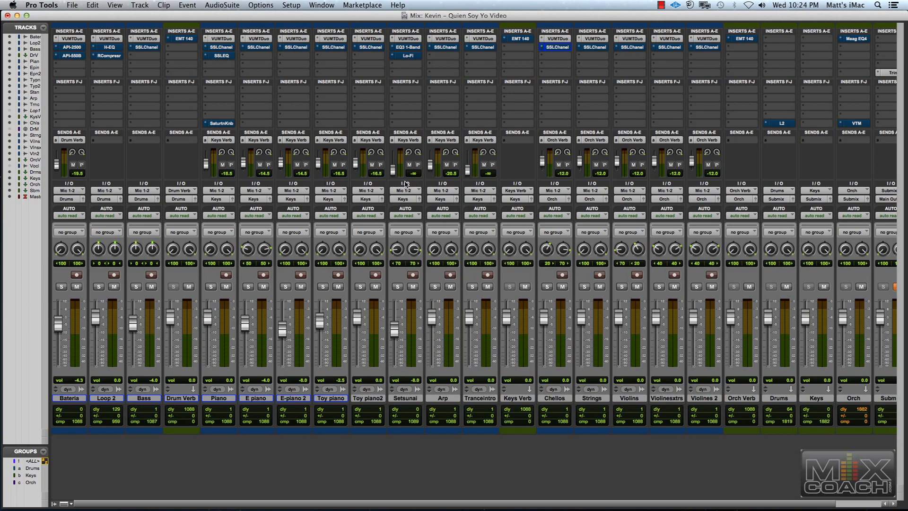
Step: Play the arrangement from near the start of the first Piano clip and raise the system volume
key(super+equal)
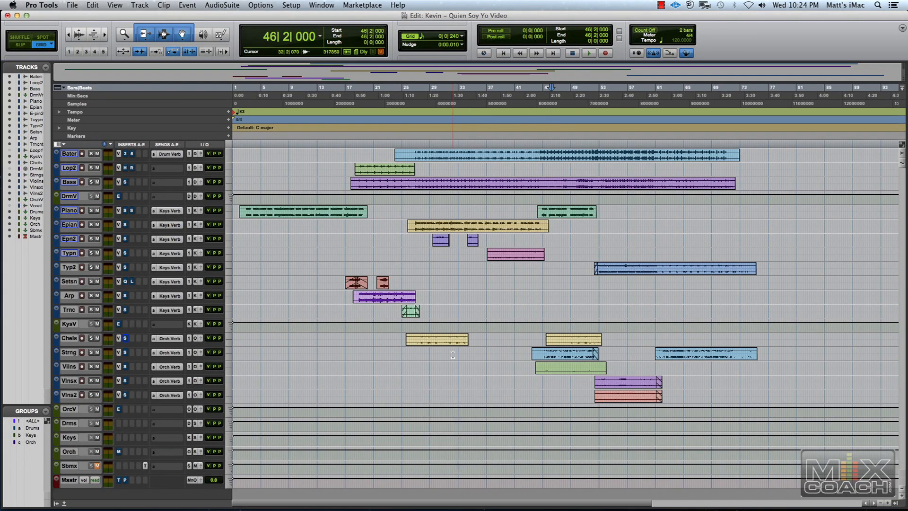
click(246, 211)
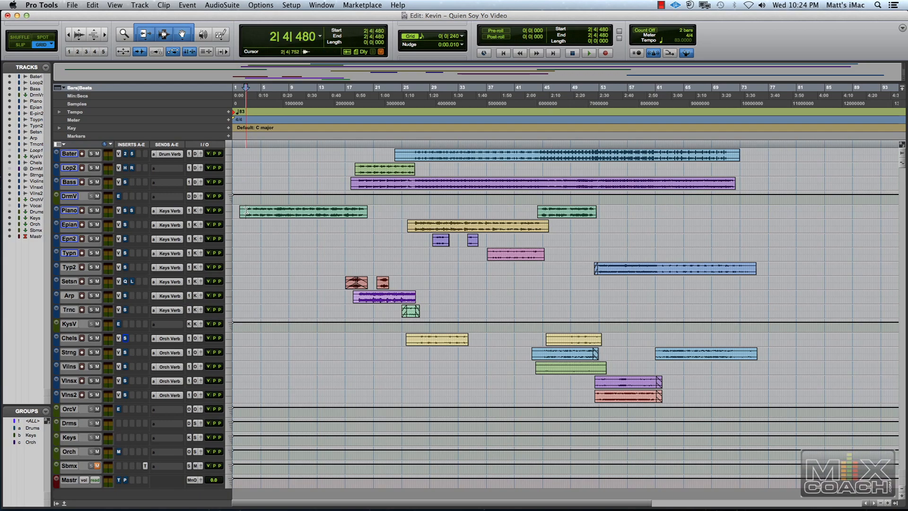
key(space)
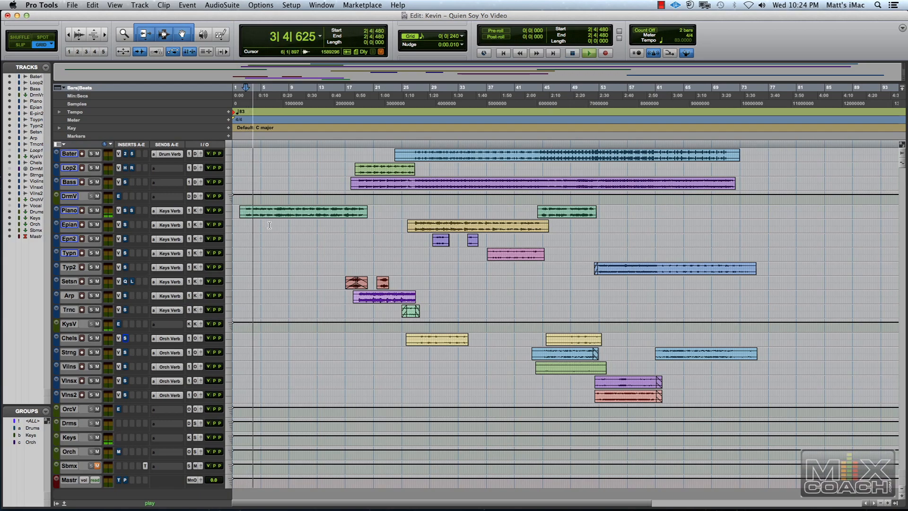
key(XF86AudioRaiseVolume)
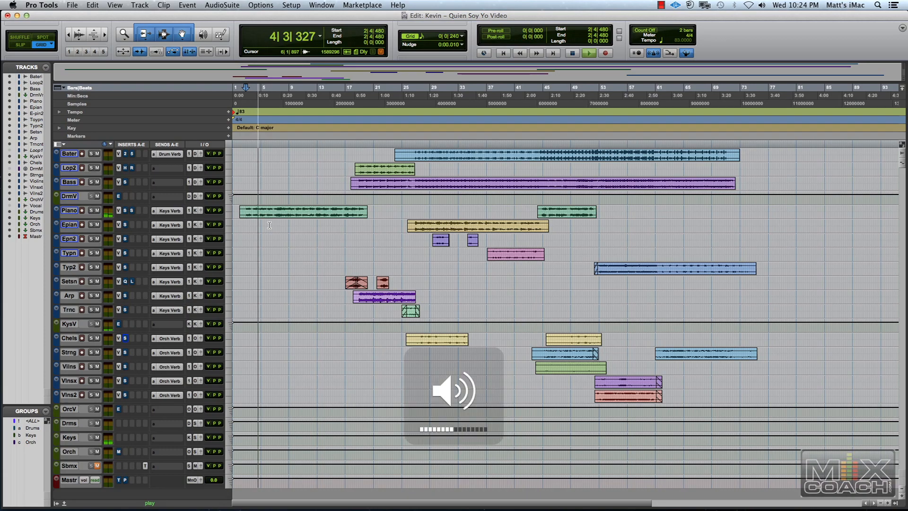
key(space)
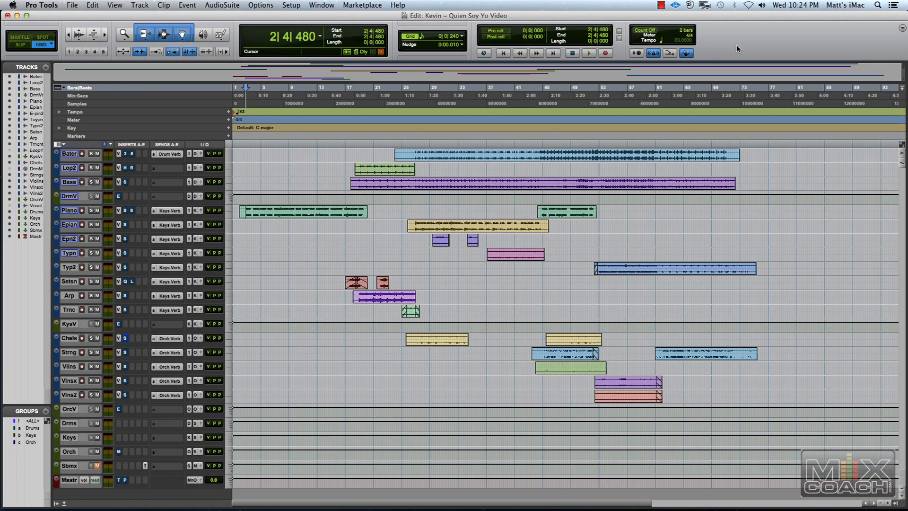
Step: Unmute the Sbmx track and play the opening Piano section again
click(97, 465)
key(space)
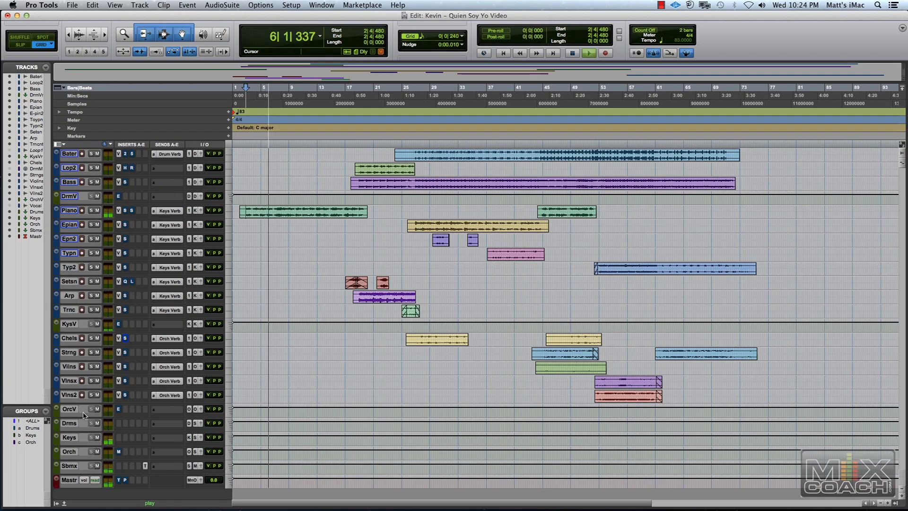
key(ctrl+alt+super+Up)
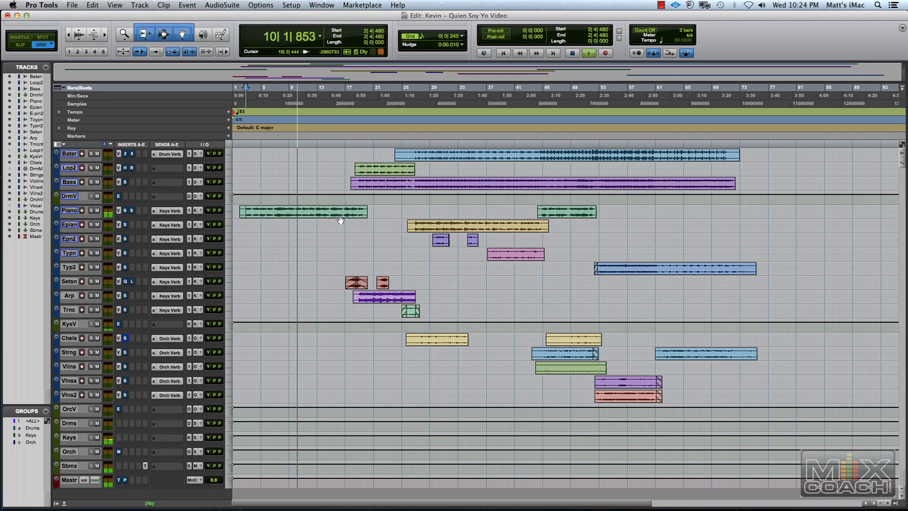
key(space)
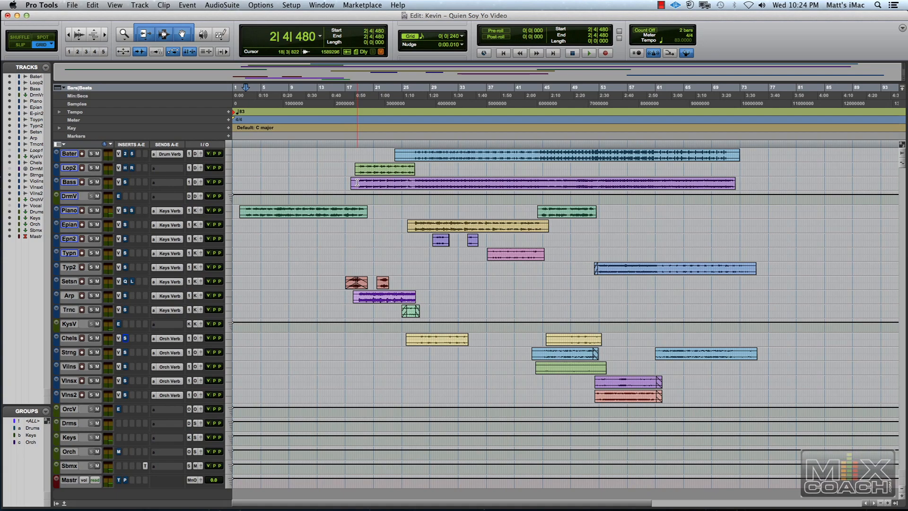
Step: Play the mix from bar 17, beat 3, just before the Bass clip begins
click(349, 182)
key(space)
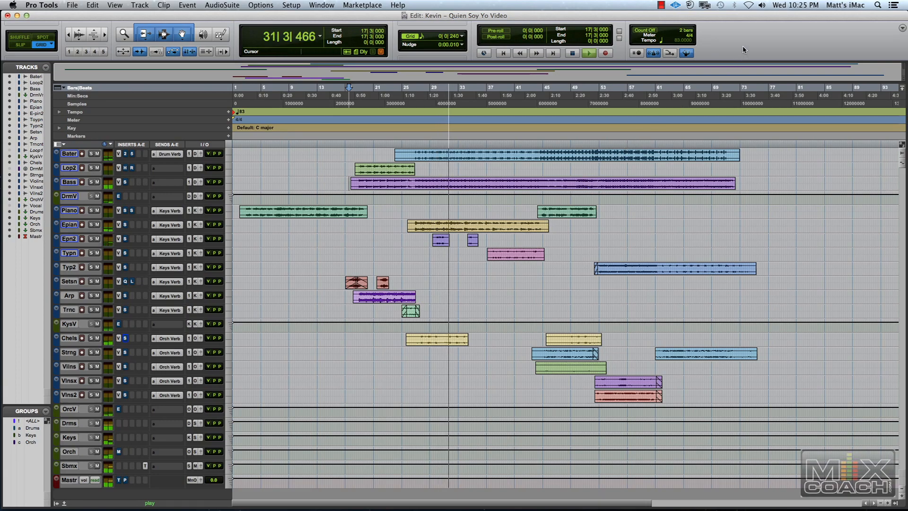
key(space)
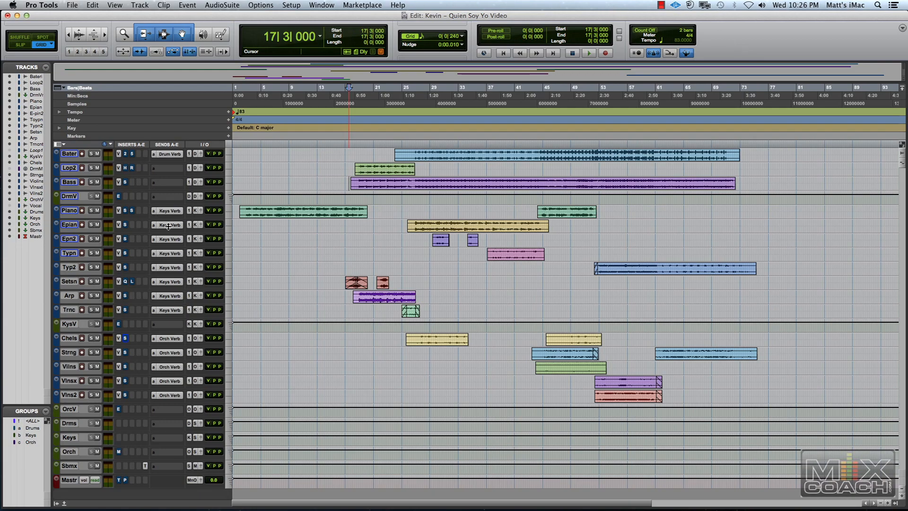
Step: Inspect the VUMTDuo meter on the Toy piano2 track, moving its window higher, and close it
key(super+equal)
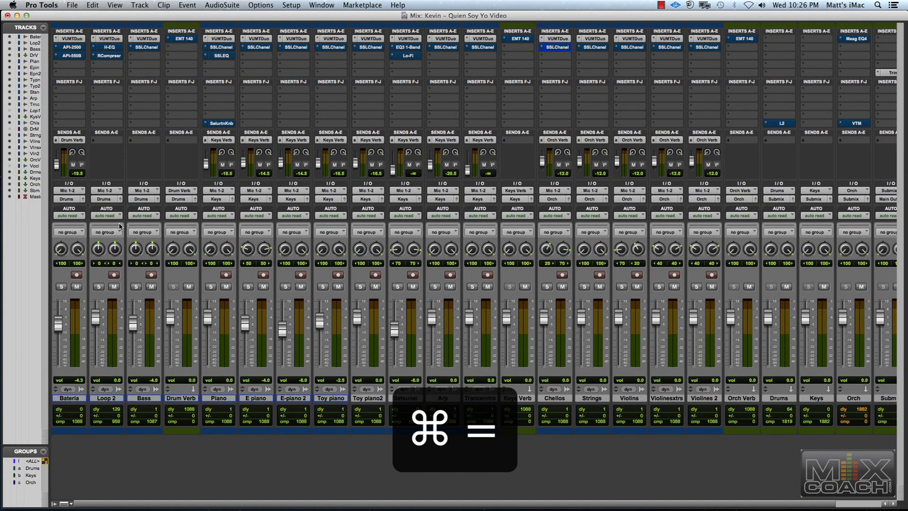
click(372, 39)
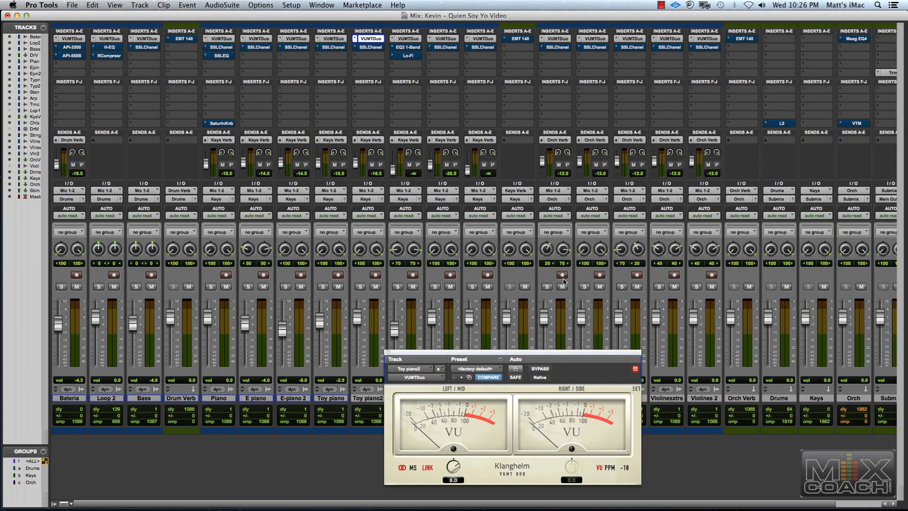
drag(564, 354, 563, 282)
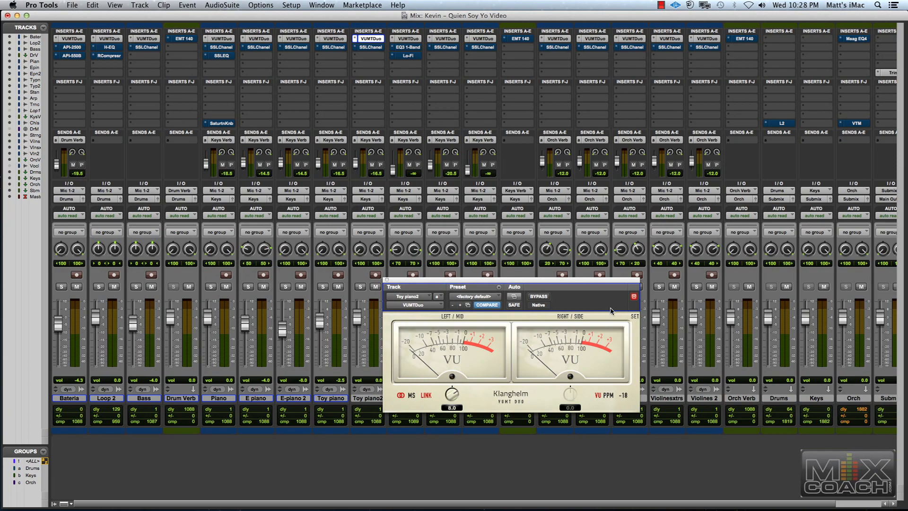
key(super+equal)
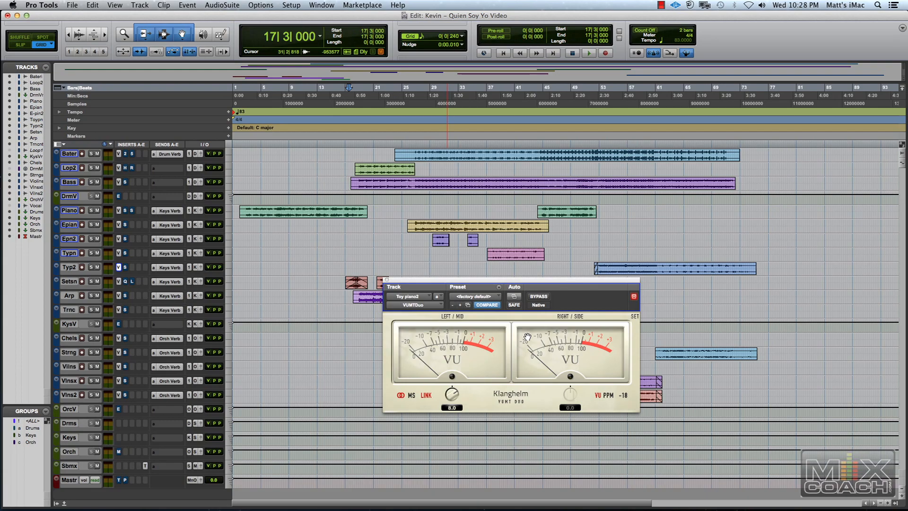
key(super+equal)
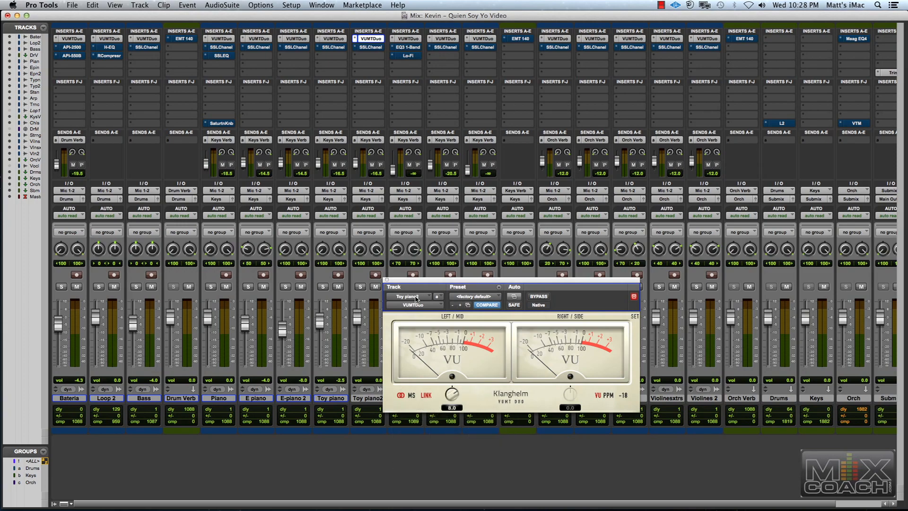
click(388, 280)
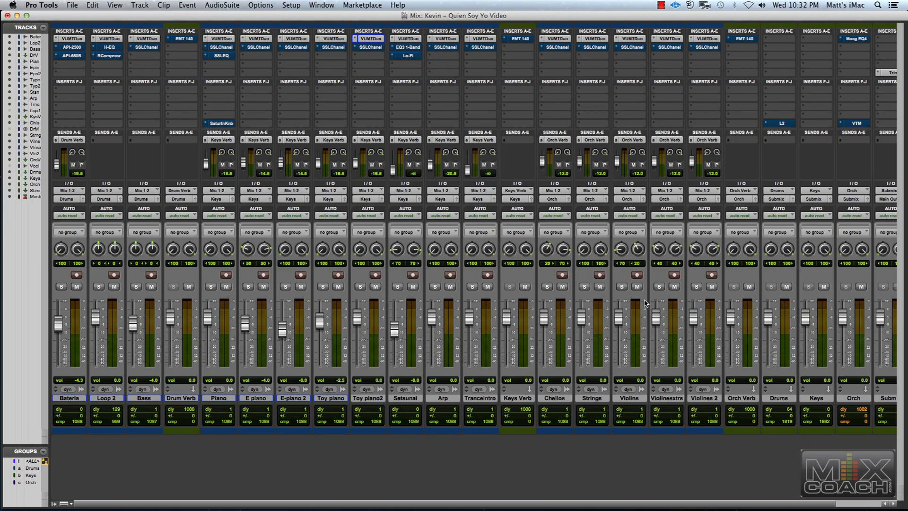
Step: Enlarge the Bass track's height in the Edit window to show its waveform in detail
key(super+equal)
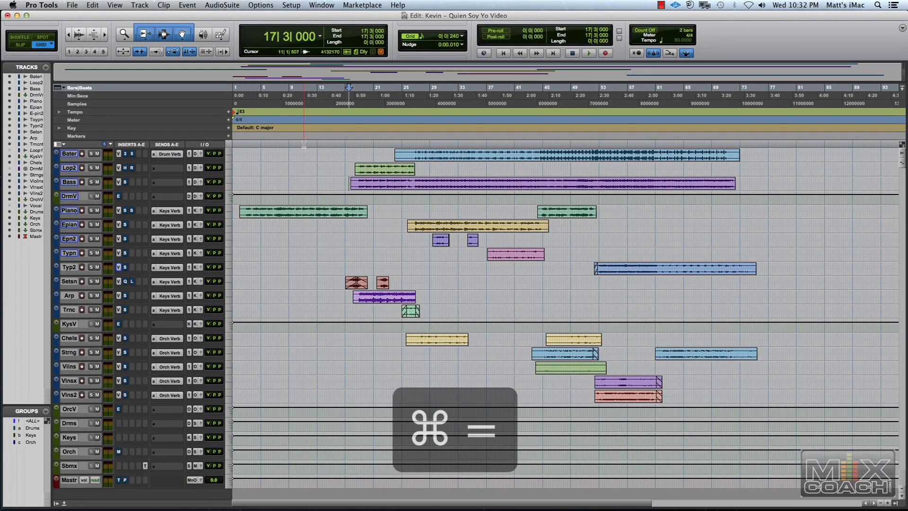
drag(93, 189, 109, 335)
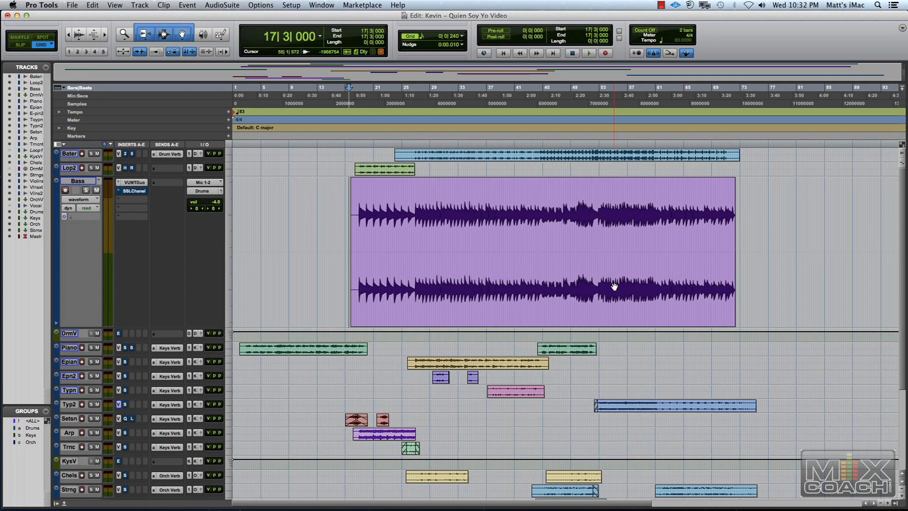
Step: Examine the Pan Depth options in the Session Setup window and close it
key(super+equal)
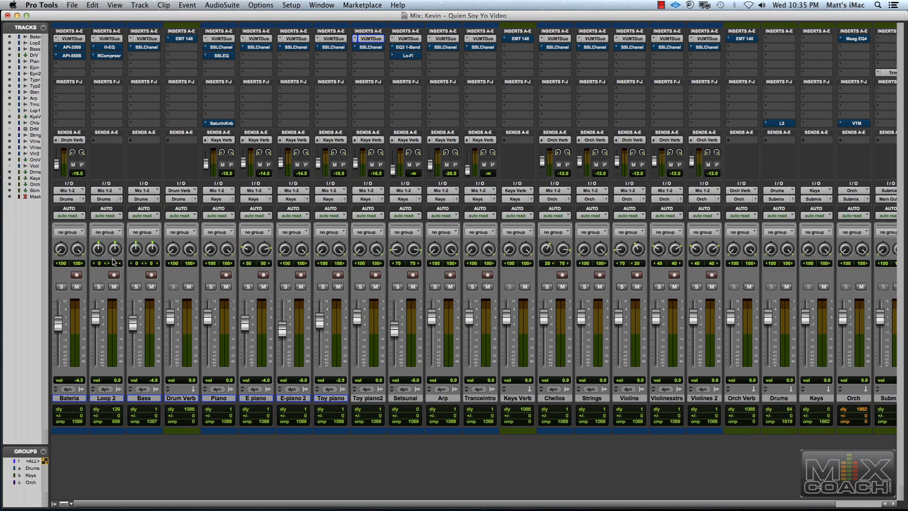
key(super+2)
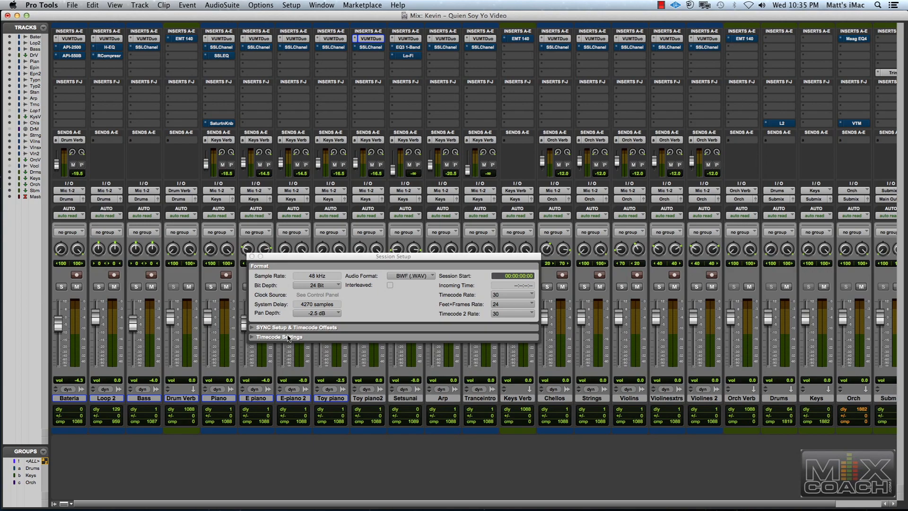
click(336, 314)
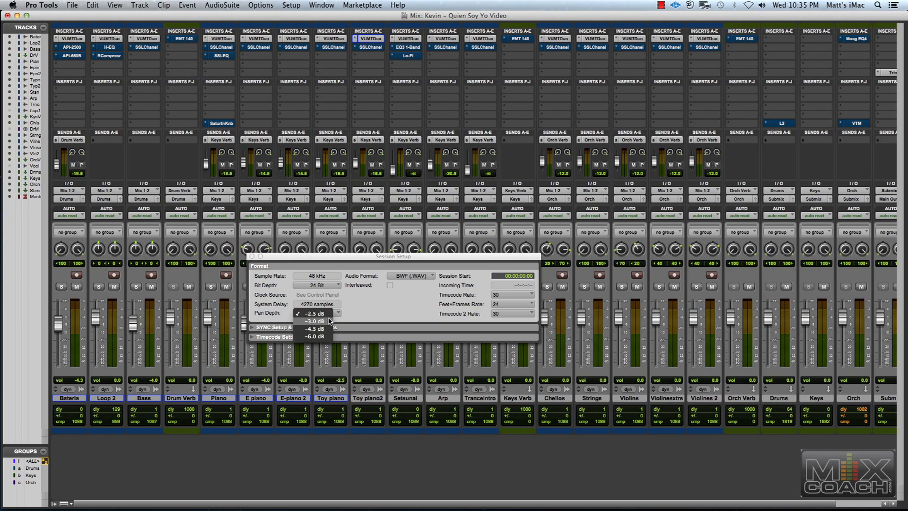
click(373, 313)
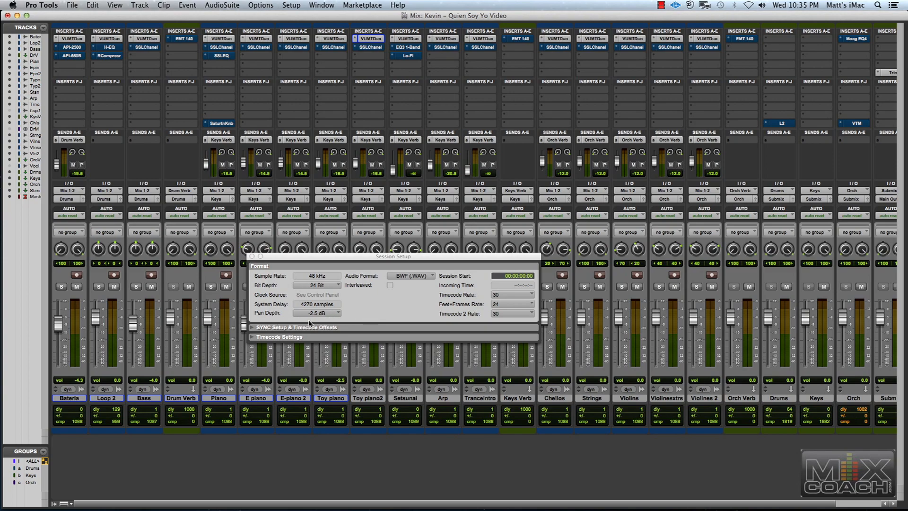
key(super+2)
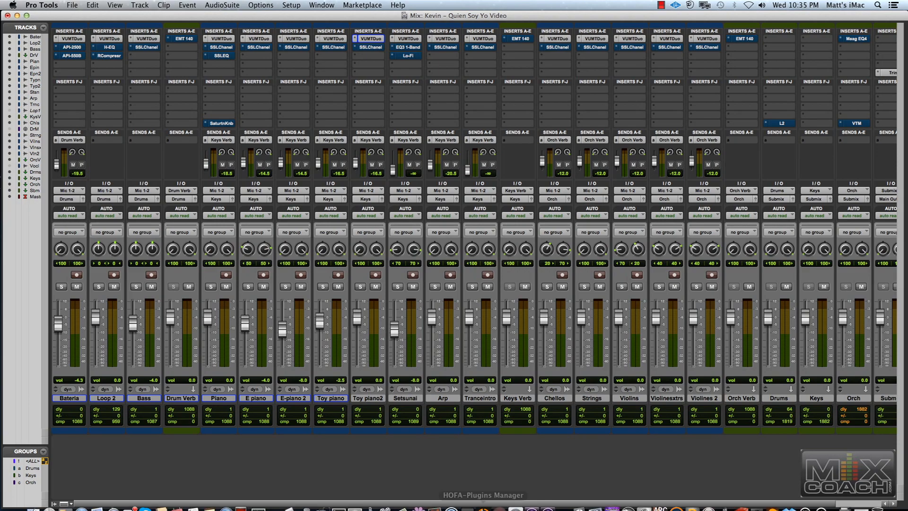
Step: Toggle the bypass state of the inserts in the first three slots across all tracks in the Mix window
drag(409, 503, 476, 504)
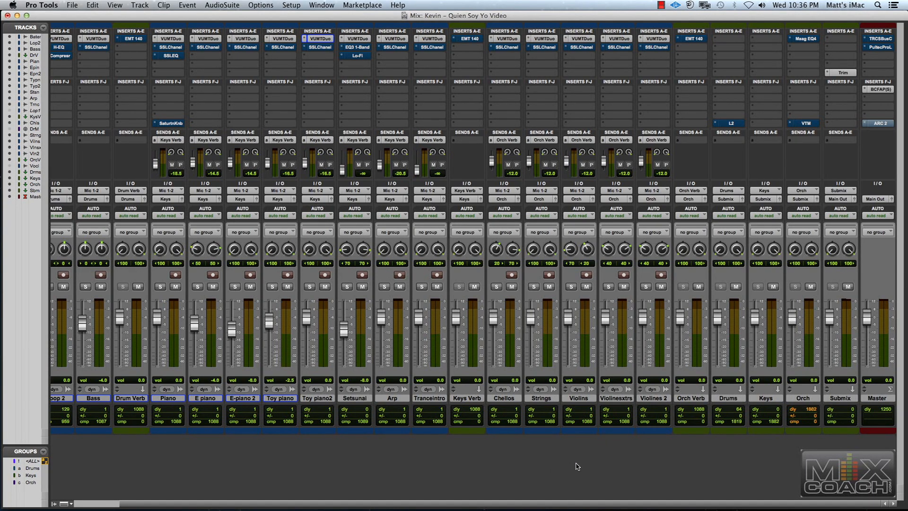
drag(566, 503, 477, 505)
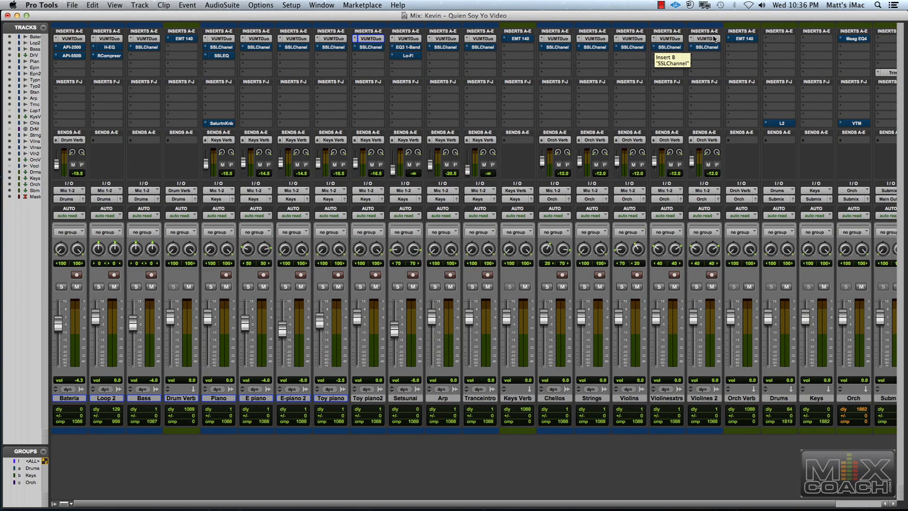
ctrl+super+click(747, 40)
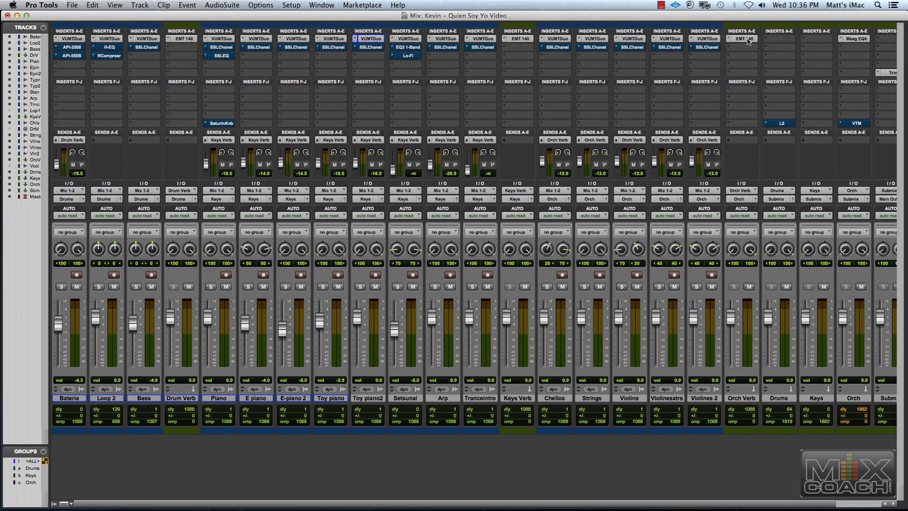
ctrl+alt+super+click(701, 48)
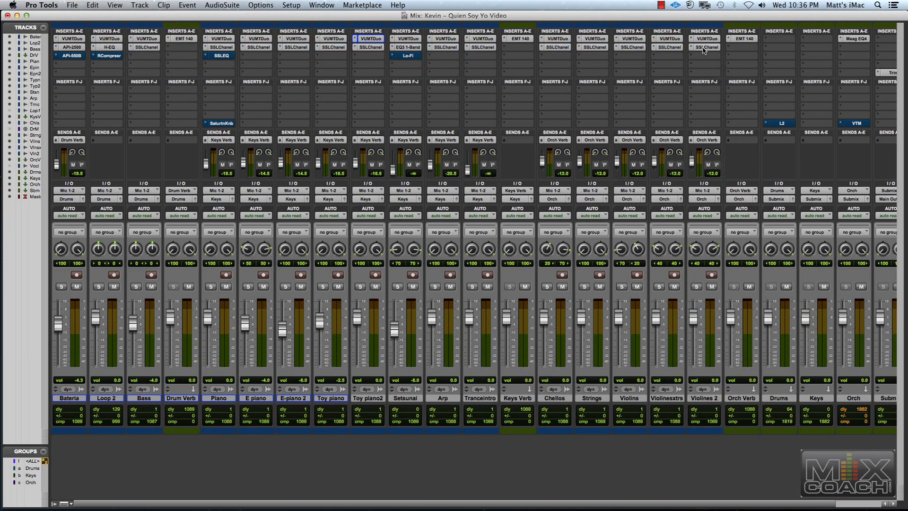
ctrl+alt+super+click(408, 55)
Step: Toggle the bypass state of Piano's saturation plug-in, the L2 on Drums and the VTM on Orch, and return to the Edit window
ctrl+super+click(216, 123)
ctrl+super+click(779, 124)
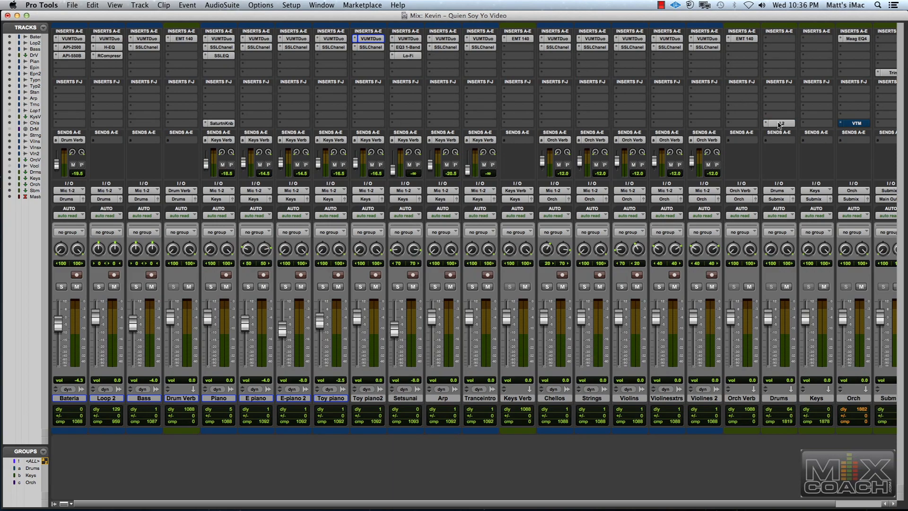
ctrl+super+click(855, 123)
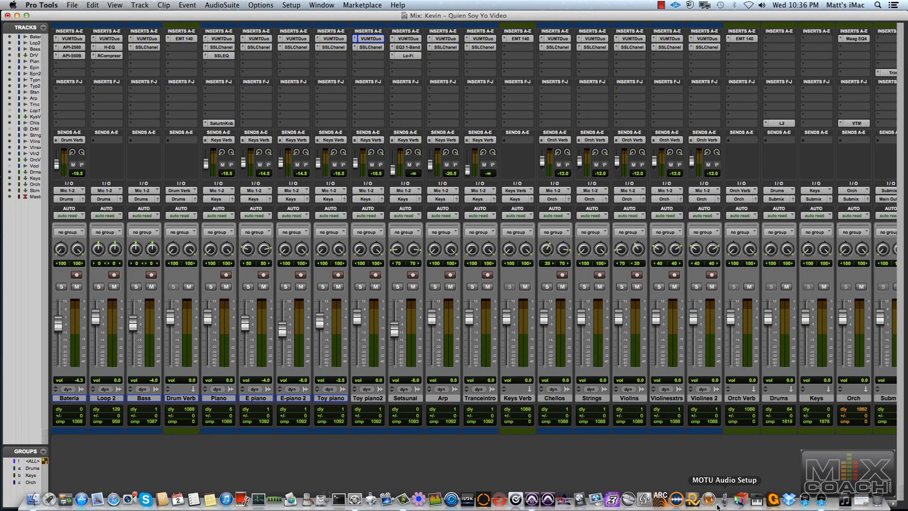
drag(702, 505, 776, 508)
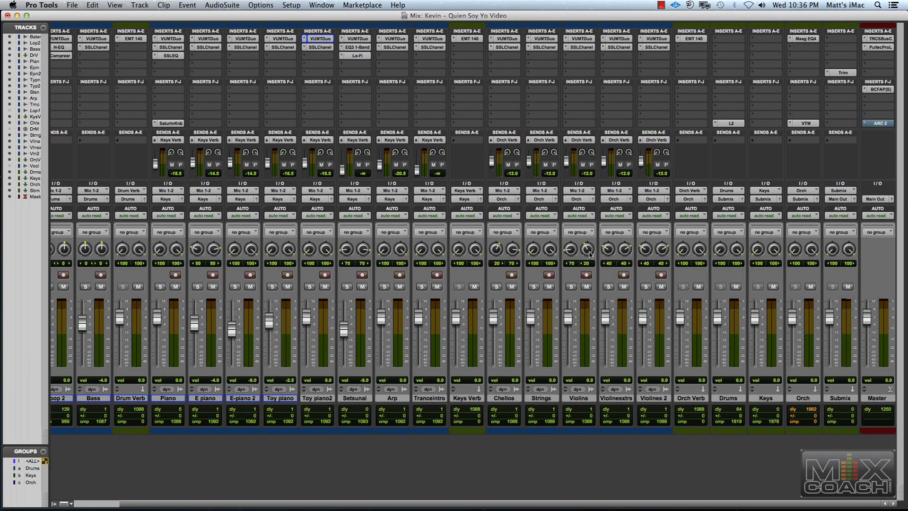
key(super+equal)
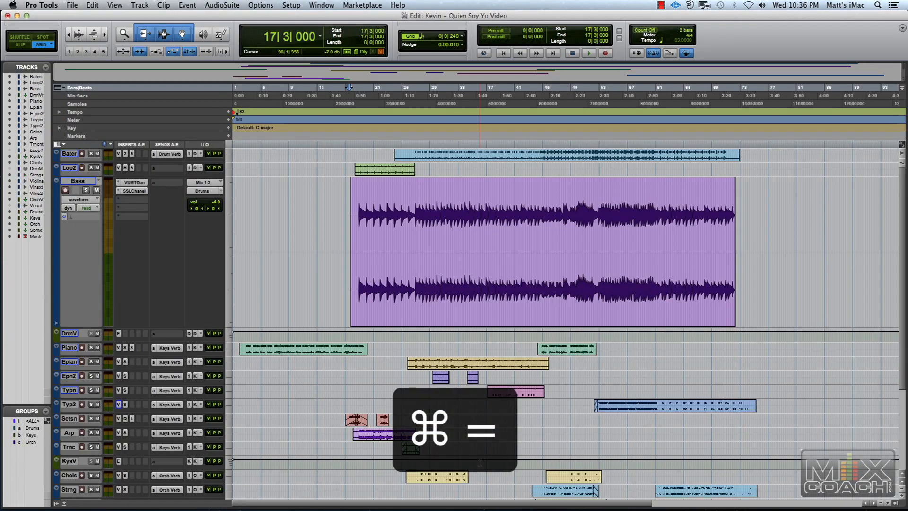
Step: Play the song from about bar 14 and show the Mix window with narrow channel strips
click(330, 347)
key(space)
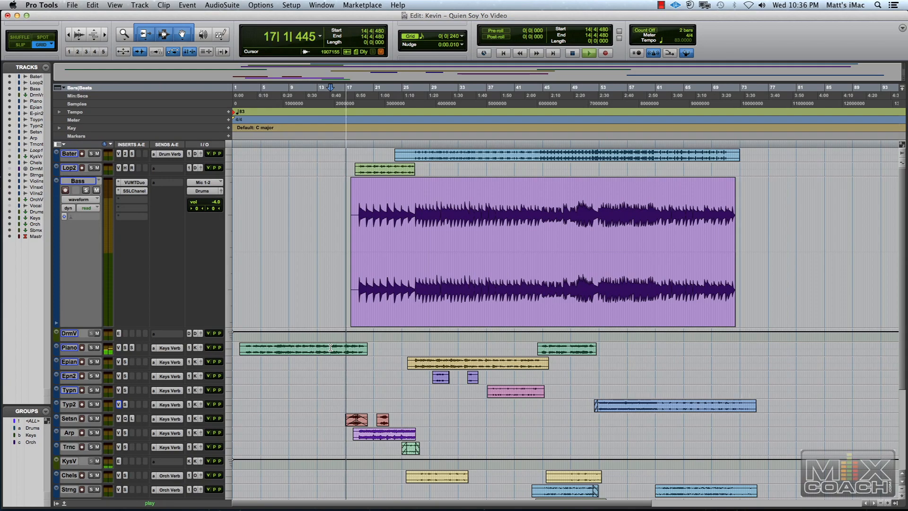
key(super+equal)
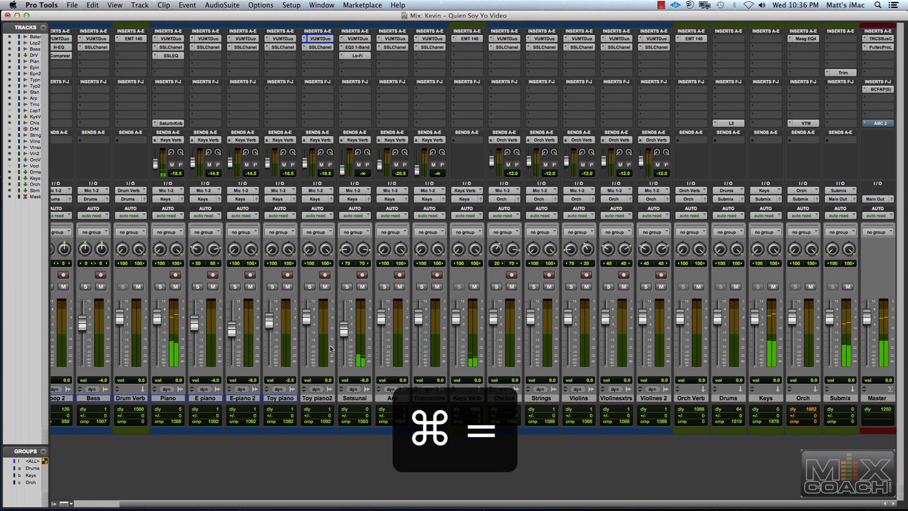
key(alt+super+m)
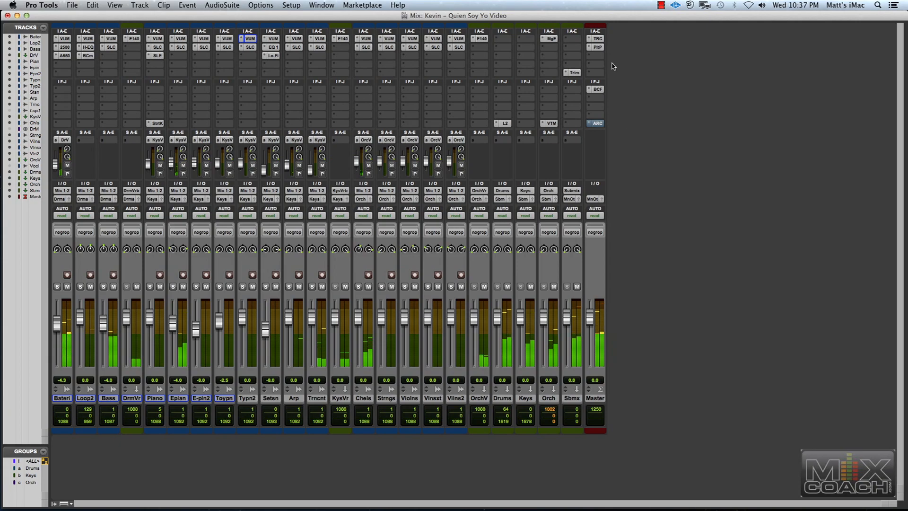
Step: View the Pultec-Pro equalizer on the Master track, and lower the Submix track's Trim gain to -4.0 dB
click(598, 48)
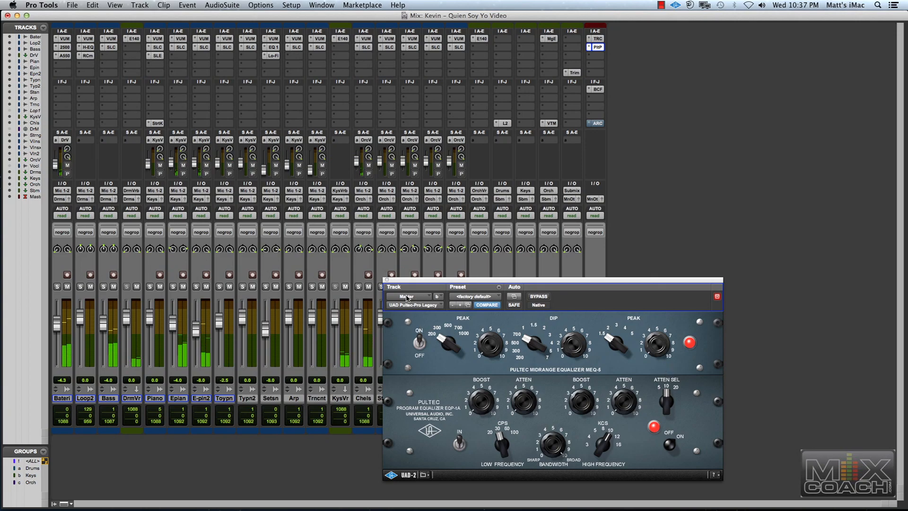
click(386, 280)
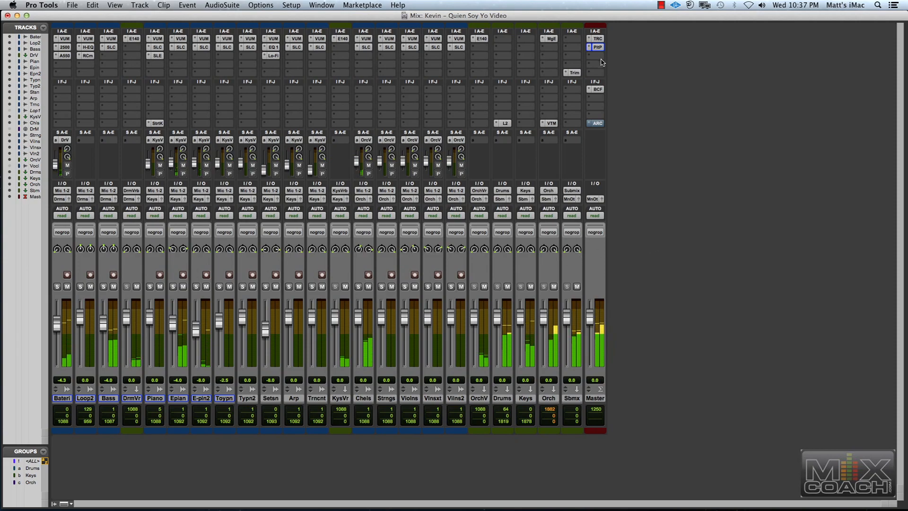
click(574, 72)
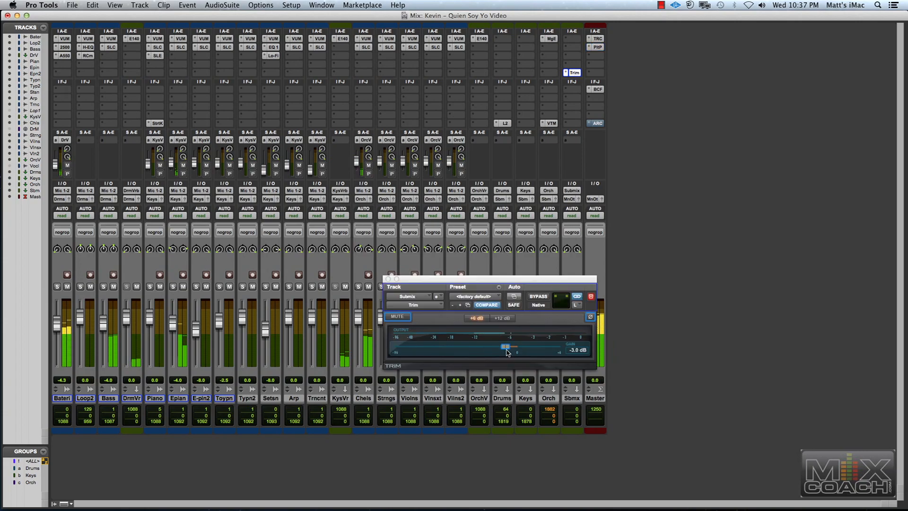
drag(505, 347, 502, 350)
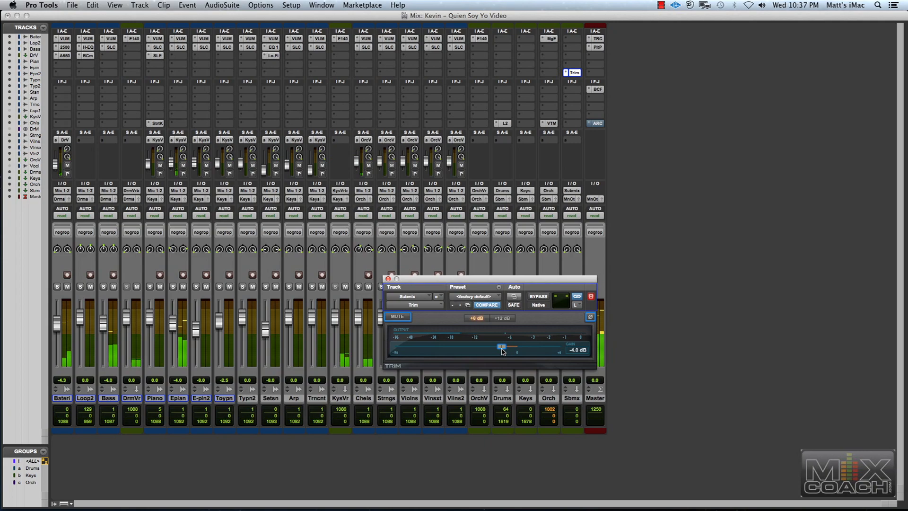
click(388, 279)
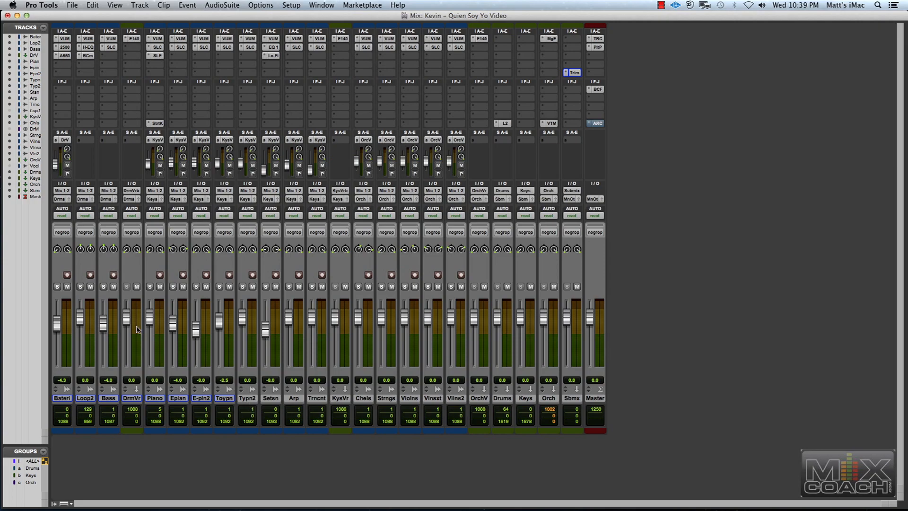
Step: Open the API-2500 compressor on the Bateria track and reposition its window to examine the settings
click(66, 47)
drag(492, 283, 237, 96)
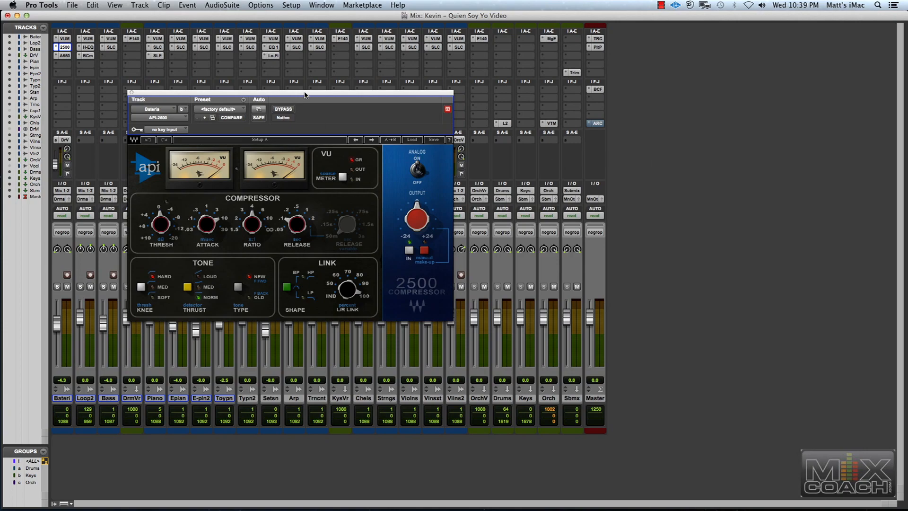
drag(301, 95, 339, 84)
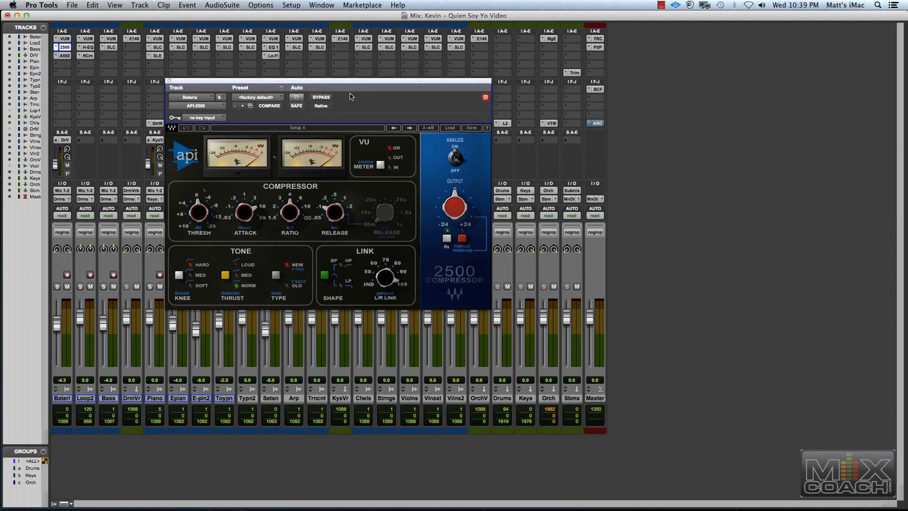
mouse_move(282, 81)
mouse_down()
mouse_move(281, 116)
mouse_move(292, 86)
mouse_move(281, 85)
mouse_up()
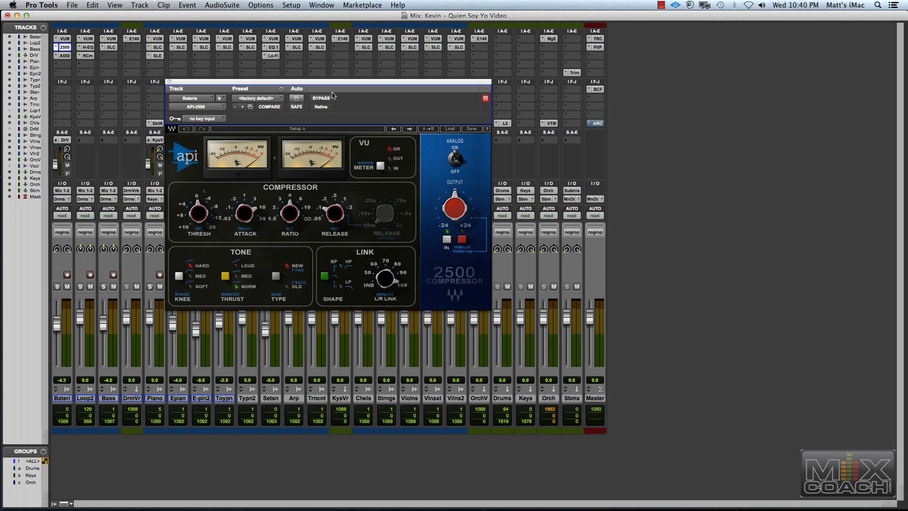
drag(352, 81, 367, 146)
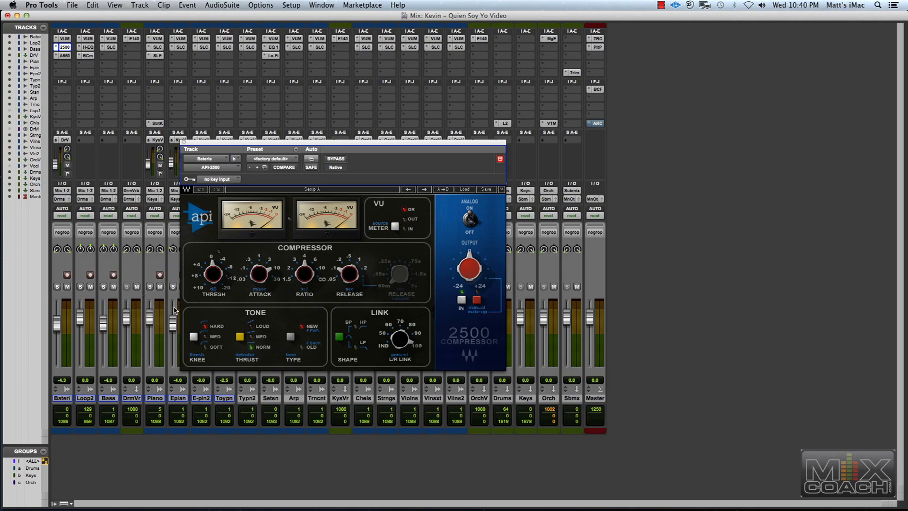
Step: Solo Bateria, play it from about bar 44 and toggle the bypass state of its API-2500 compressor
key(super+equal)
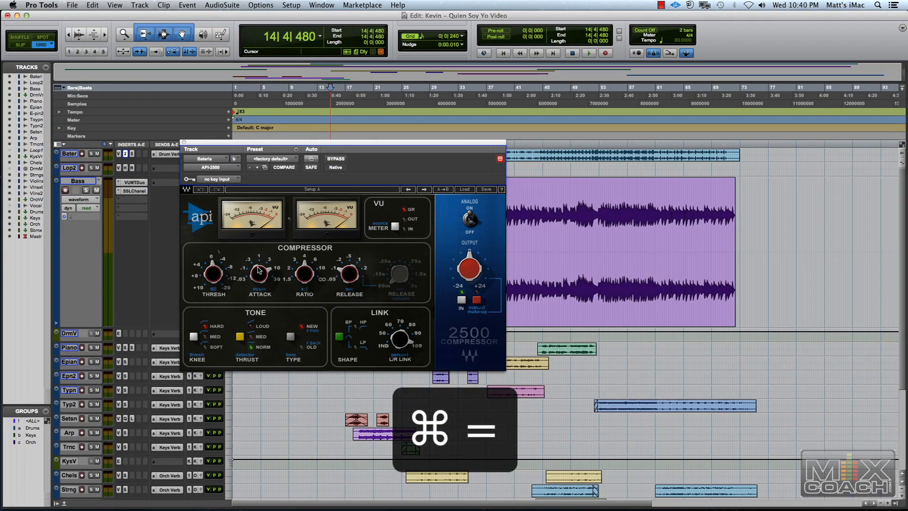
click(538, 155)
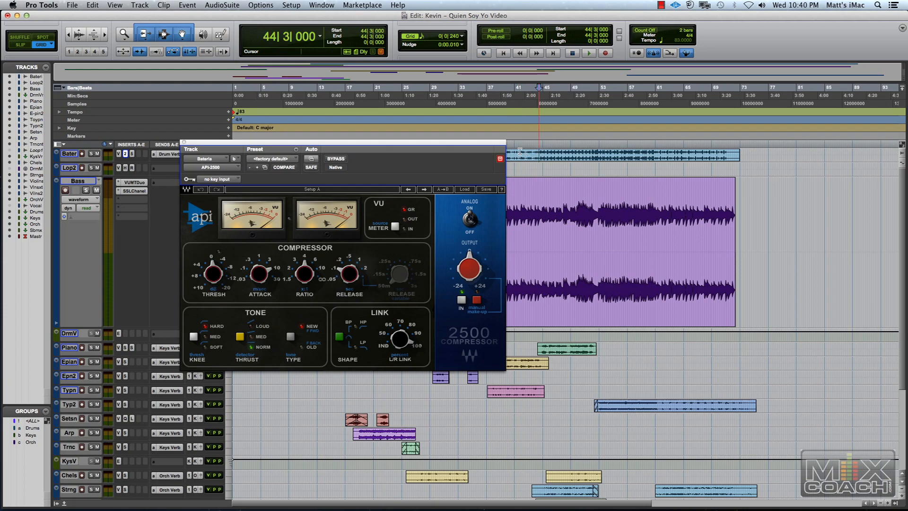
key(super+equal)
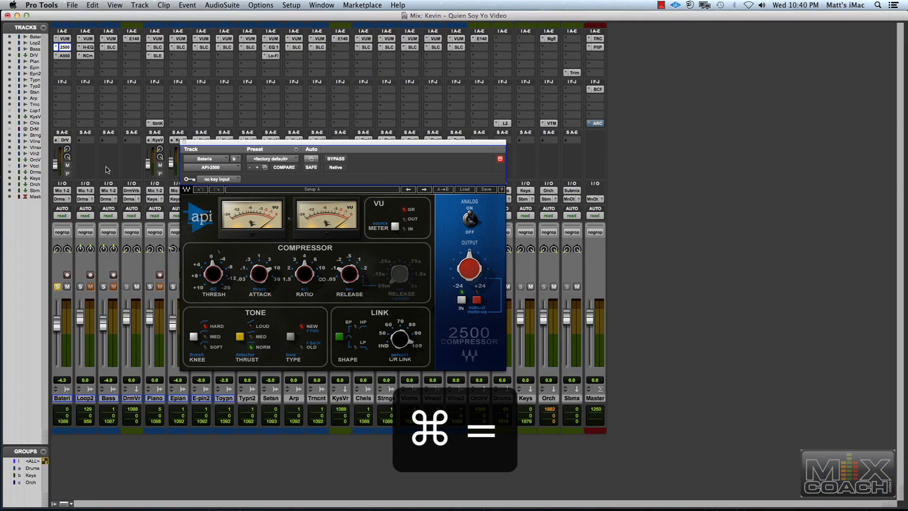
super+click(65, 47)
key(space)
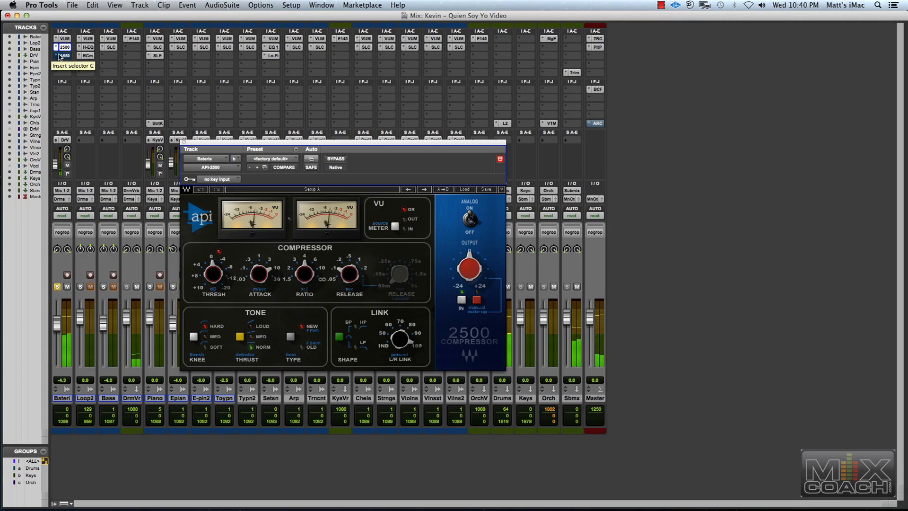
Step: Compare Bateria's API-550B equalizer active and bypassed during playback, set its output to -1.4 and close the plug-in
click(65, 55)
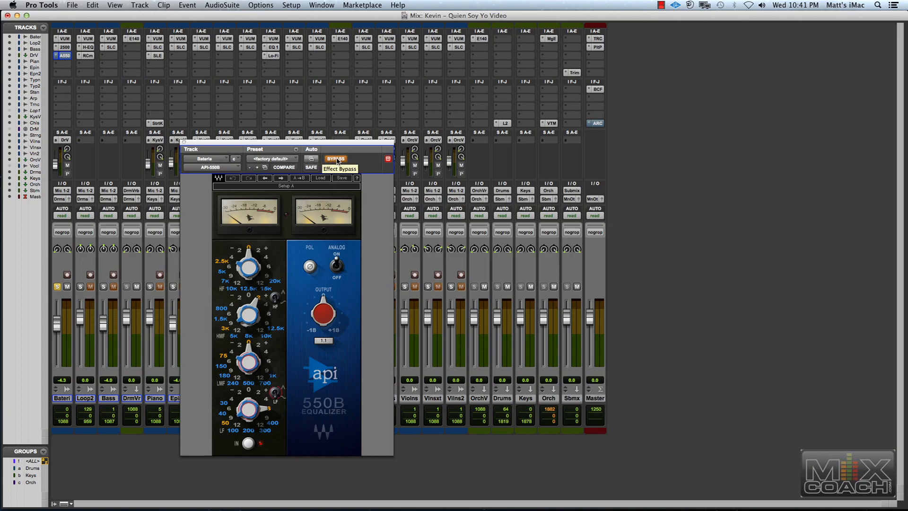
key(space)
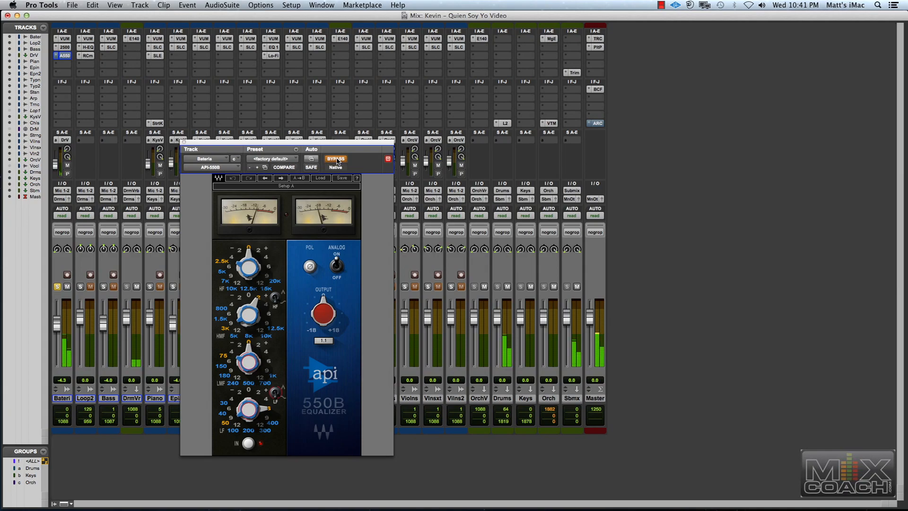
click(336, 159)
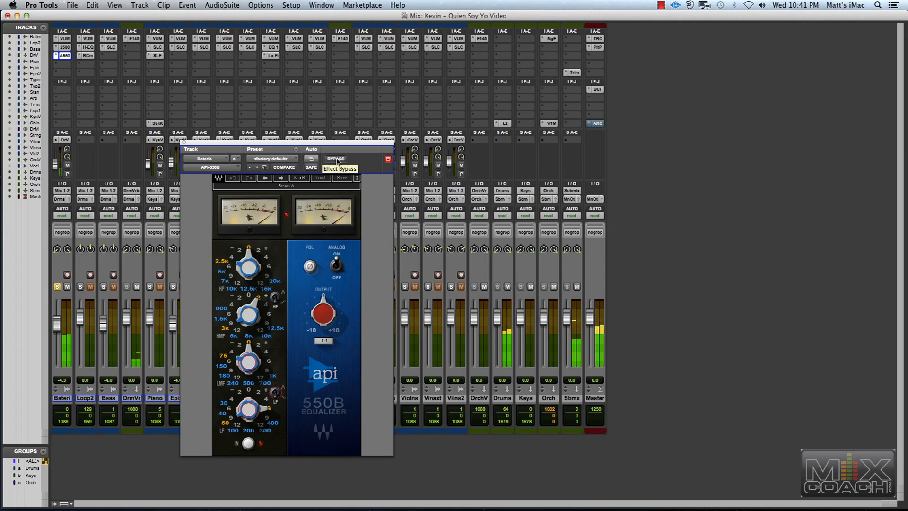
click(337, 158)
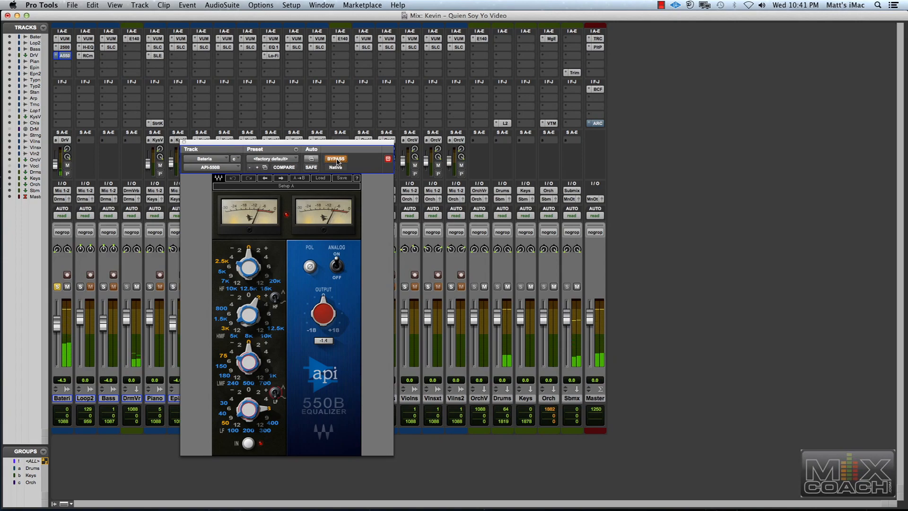
click(336, 159)
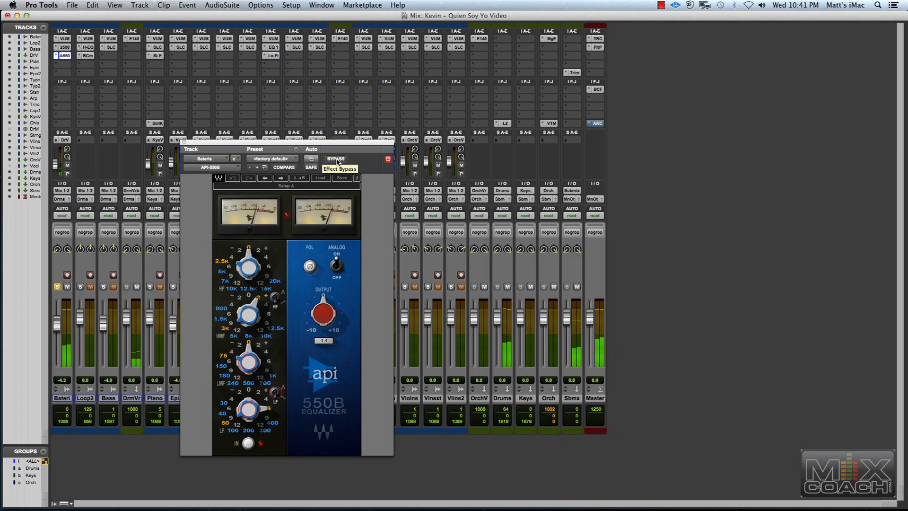
click(336, 161)
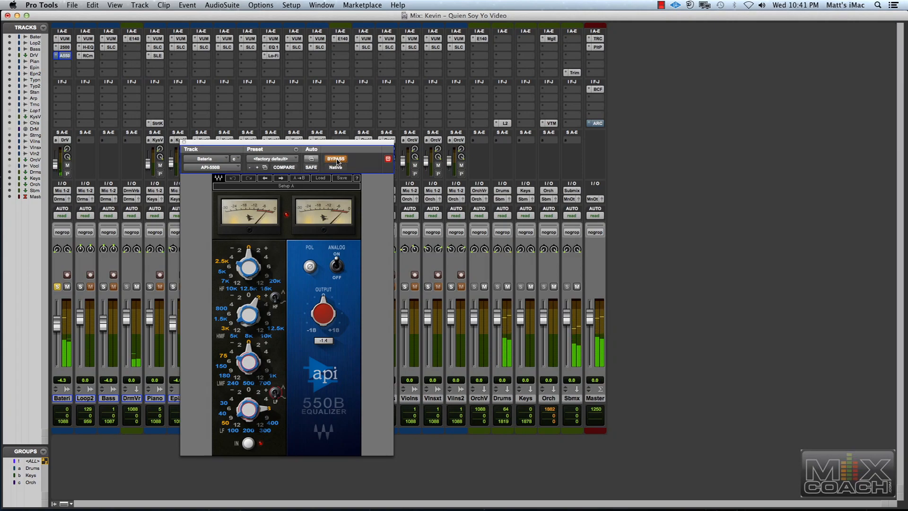
click(337, 161)
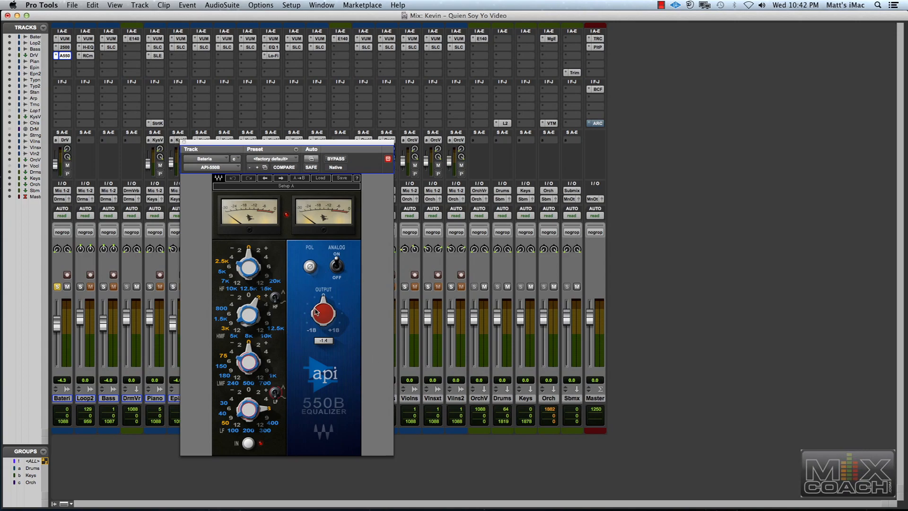
click(182, 142)
Step: Move the solo from Bateria to Loop 2 and cue playback at Loop 2's clip with all tracks fitted in the Edit window
click(58, 287)
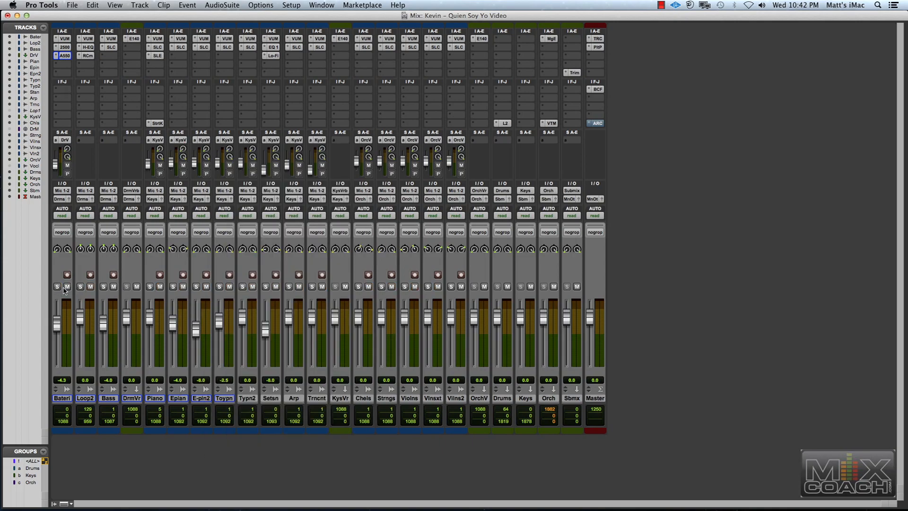
key(super+equal)
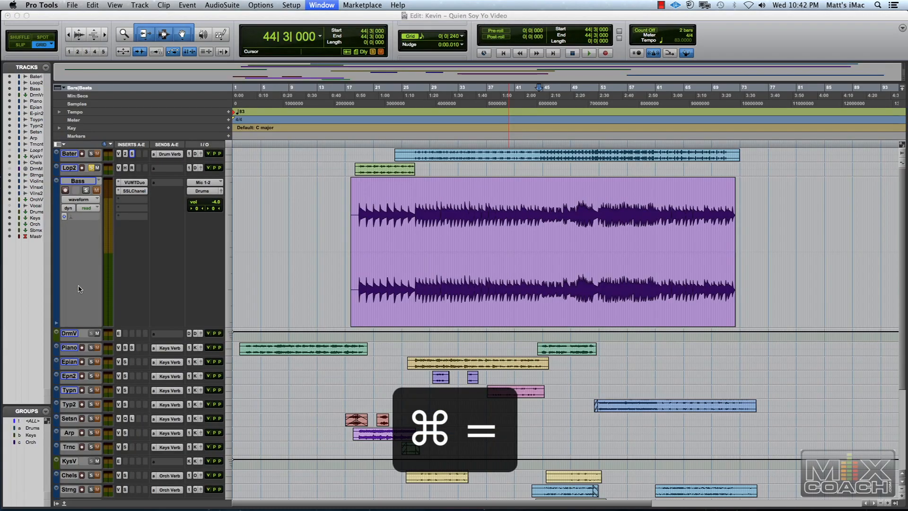
key(ctrl+alt+super+Up)
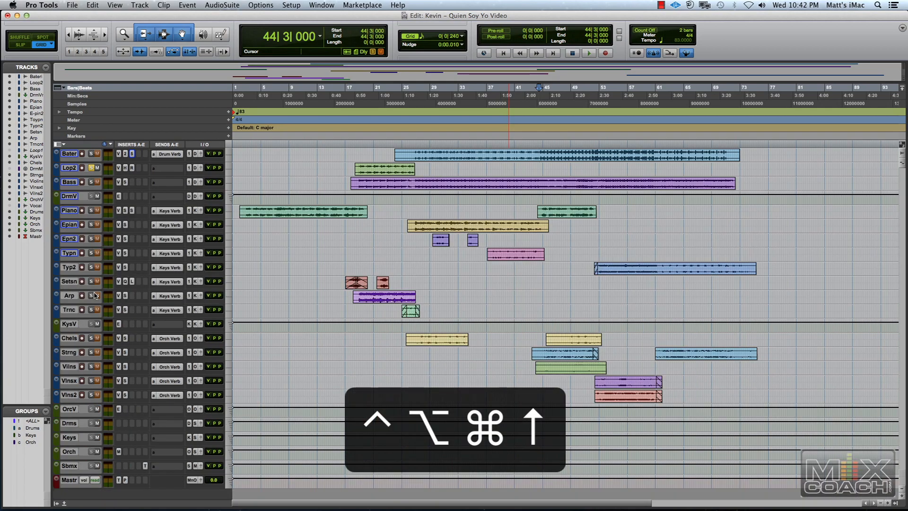
click(367, 172)
key(super+equal)
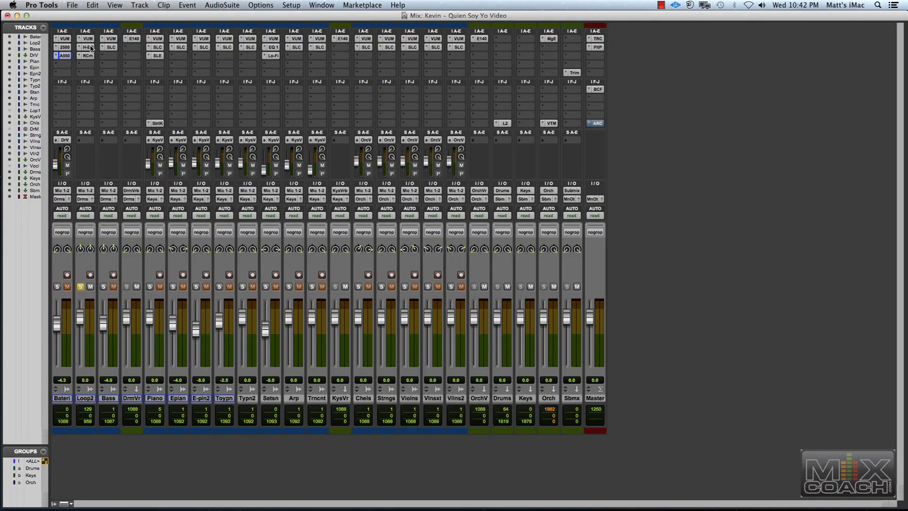
Step: Bypass the H-EQ and RCompressor inserts on Loop 2 in the Mix window and audition the track
super+click(88, 48)
super+click(88, 56)
key(space)
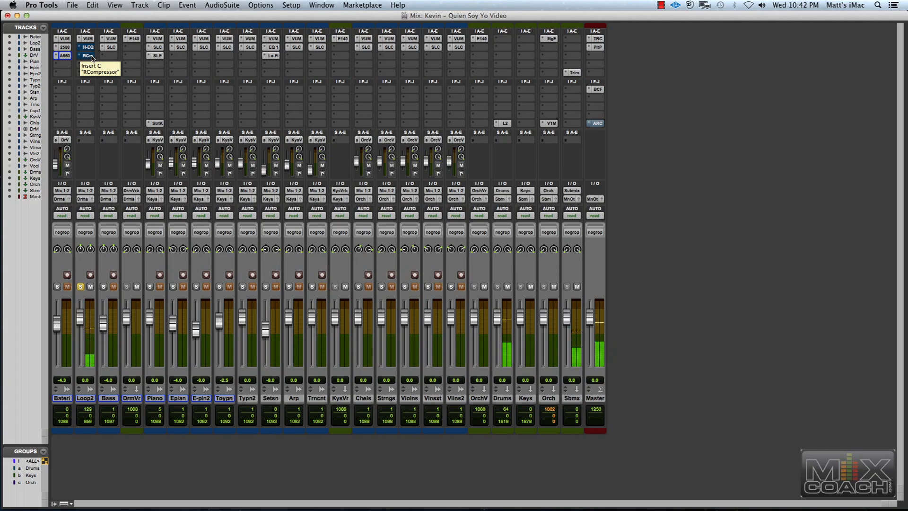
key(space)
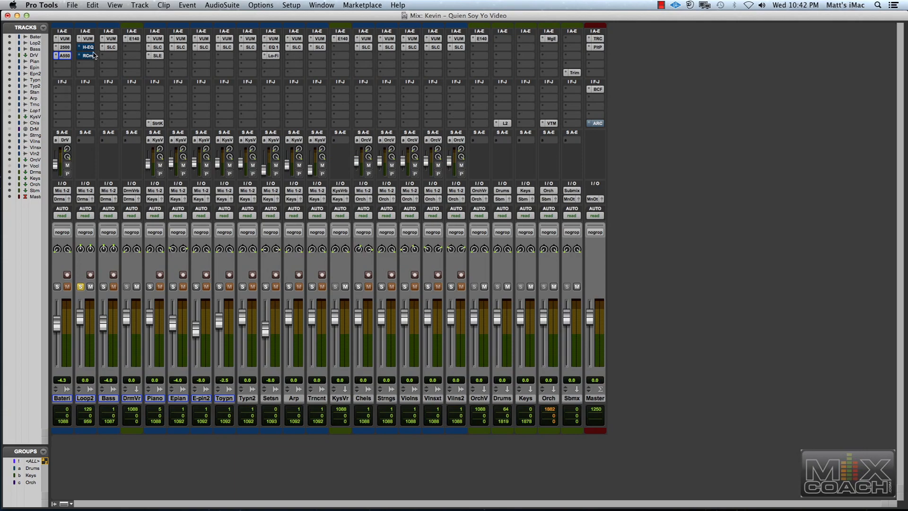
Step: Open Loop 2's H-EQ and move it below the RCompressor into the third insert slot
click(90, 50)
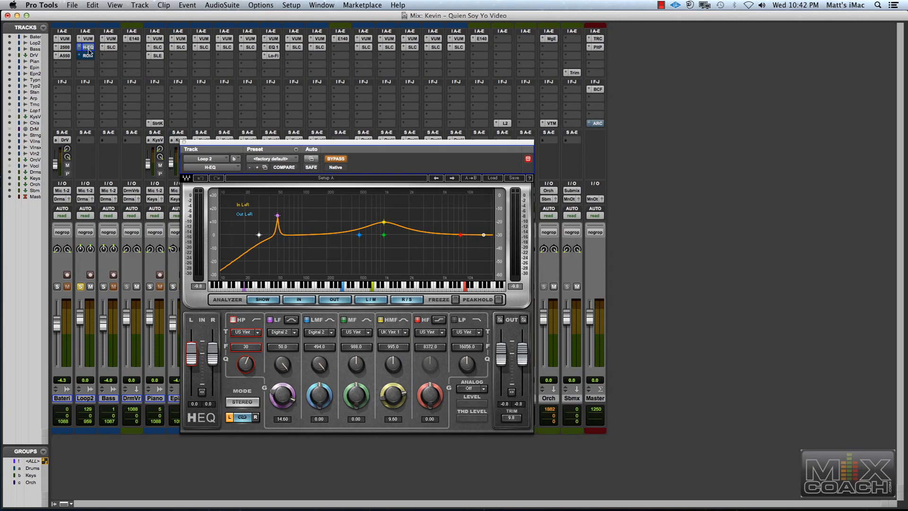
mouse_move(88, 48)
mouse_down()
mouse_move(90, 64)
mouse_move(89, 47)
mouse_move(90, 55)
mouse_up()
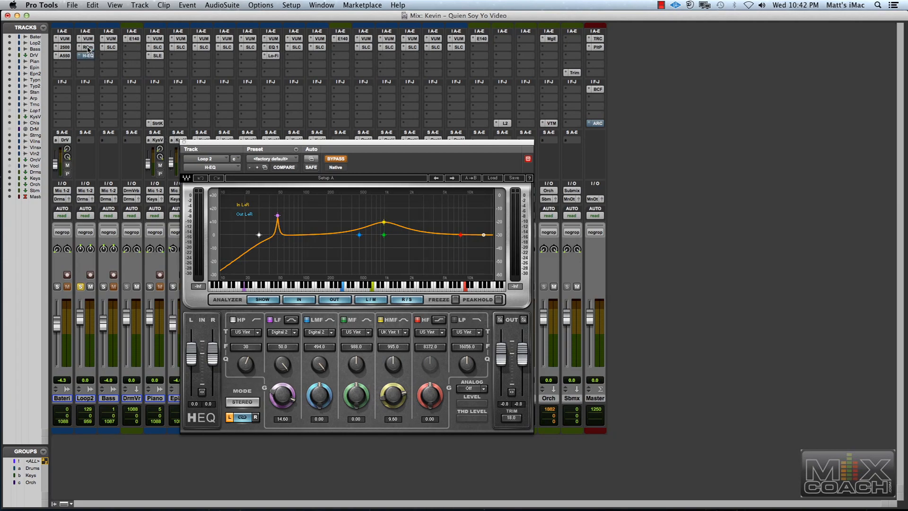
Step: Open Loop 2's RCompressor and compare it active and bypassed during playback, leaving it active
click(87, 48)
key(space)
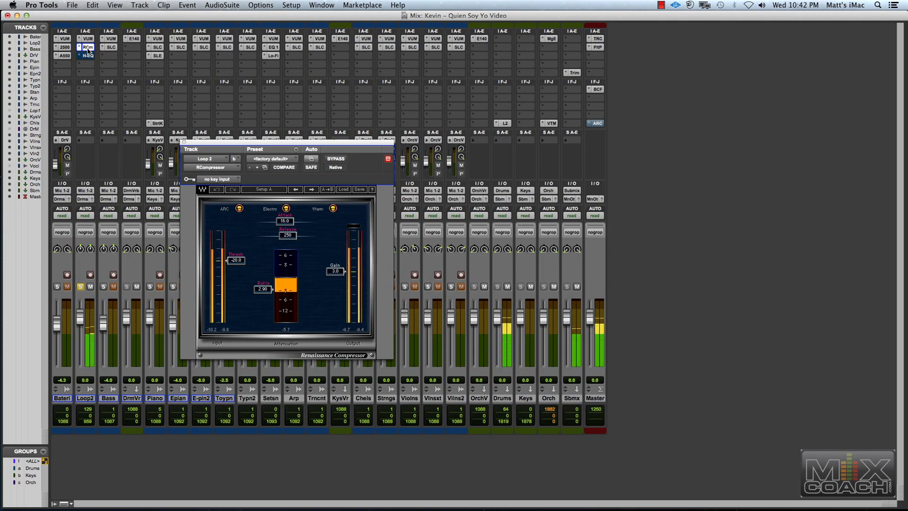
click(335, 159)
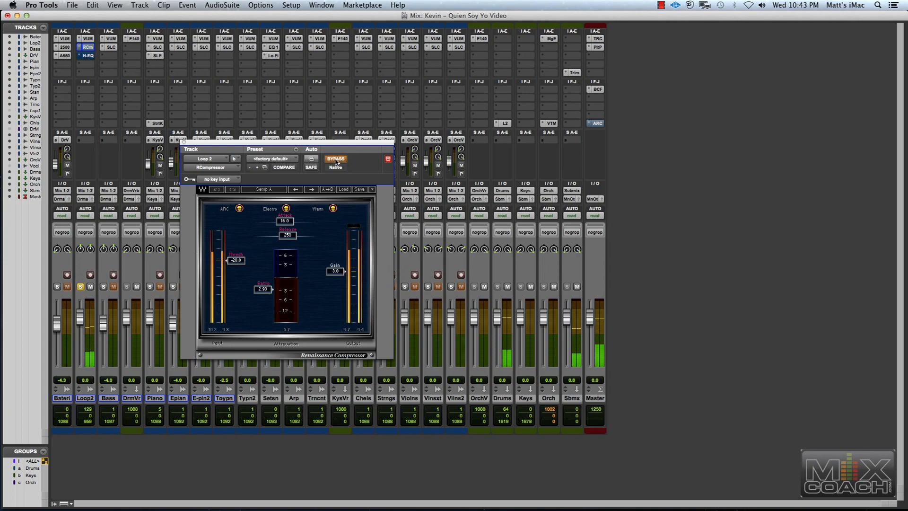
click(336, 159)
click(336, 161)
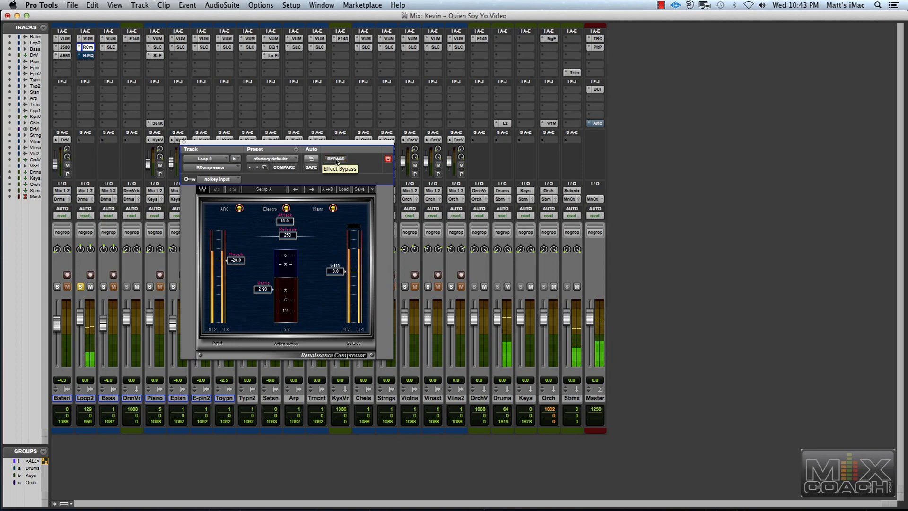
click(335, 161)
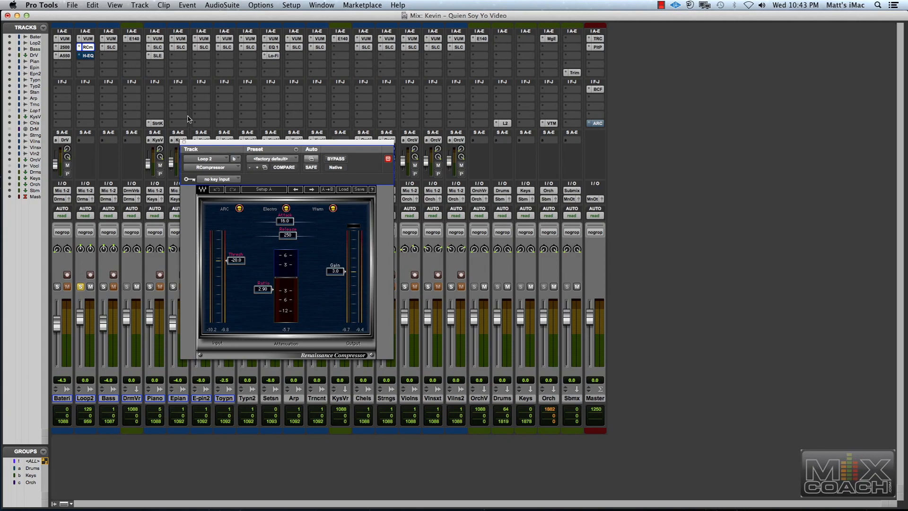
Step: Open Loop 2's H-EQ, compare it bypassed and active during playback, leave it active and close it
click(91, 56)
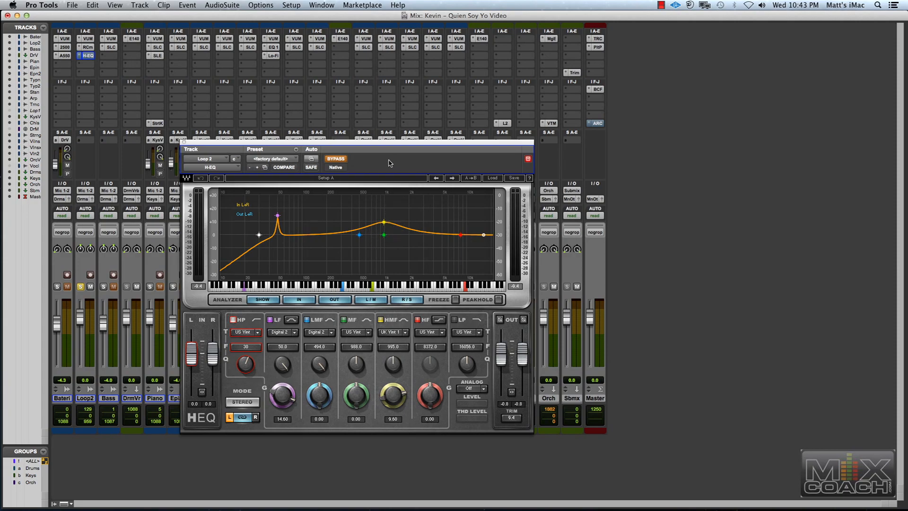
click(335, 159)
key(space)
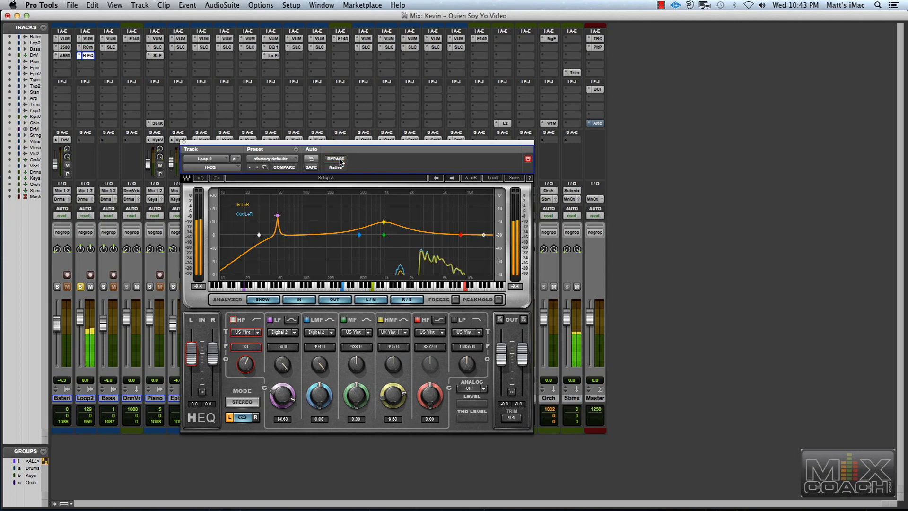
click(335, 159)
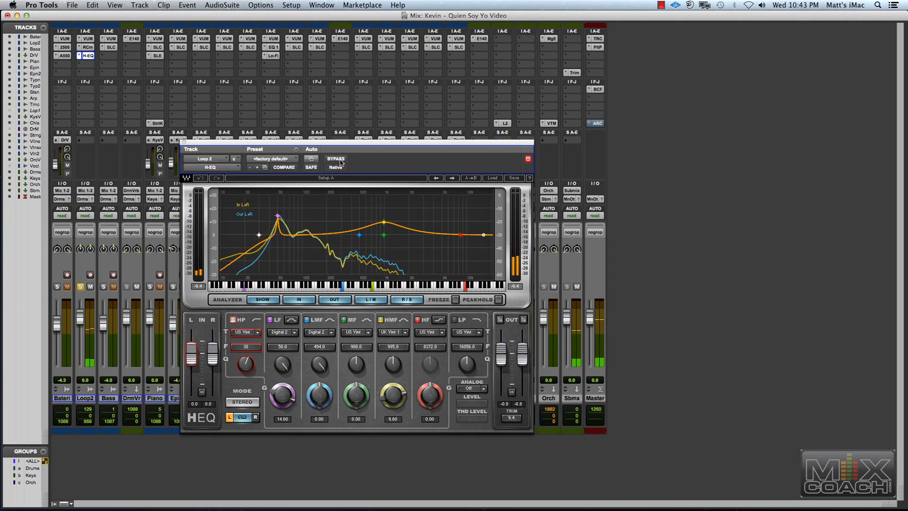
click(335, 159)
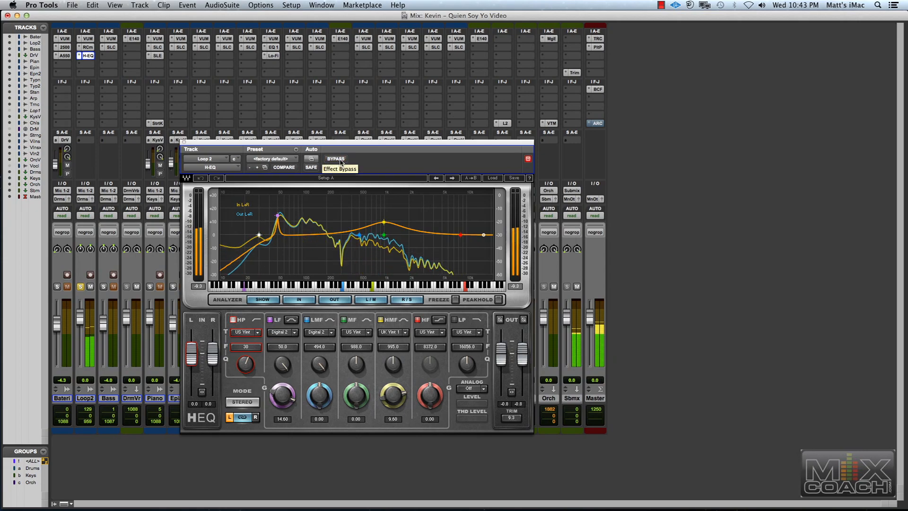
click(335, 158)
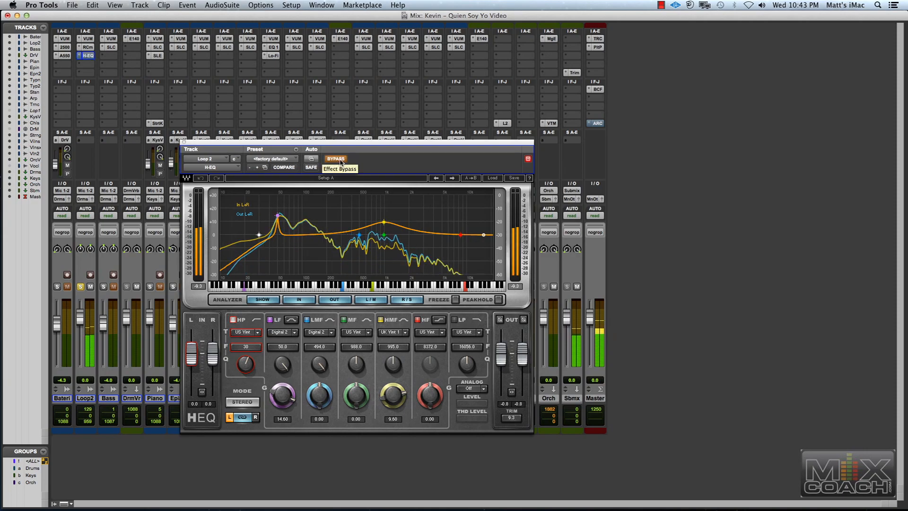
click(336, 158)
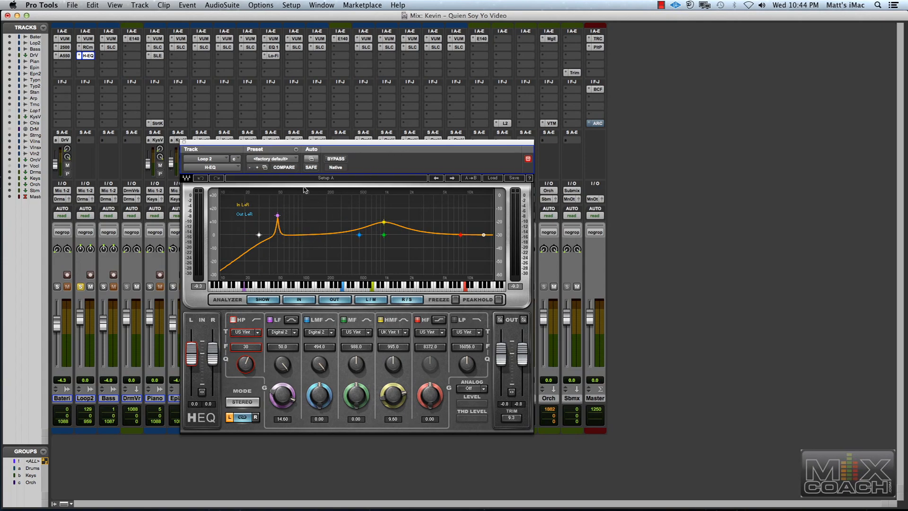
click(186, 140)
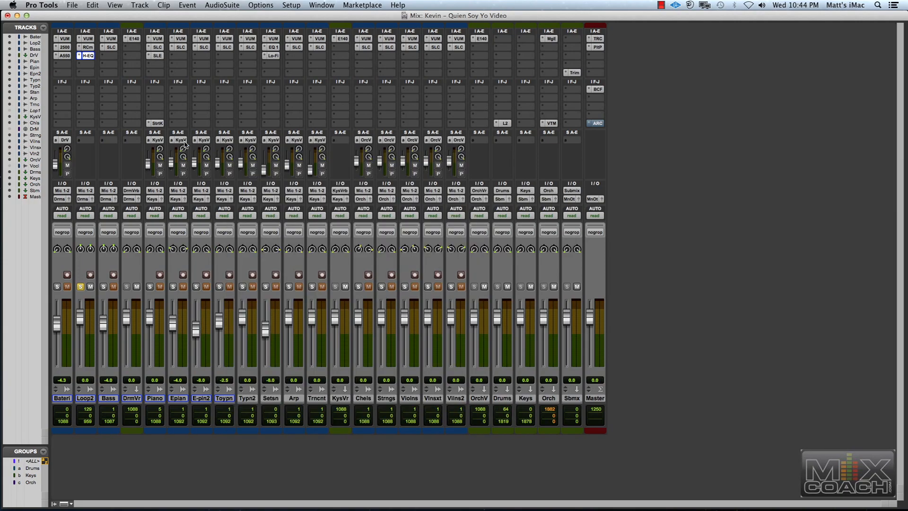
Step: Move the solo from Loop 2 to Bass and place Bass's SSLChannel window over the Edit window, clear of the early clips
click(81, 287)
click(103, 287)
click(110, 47)
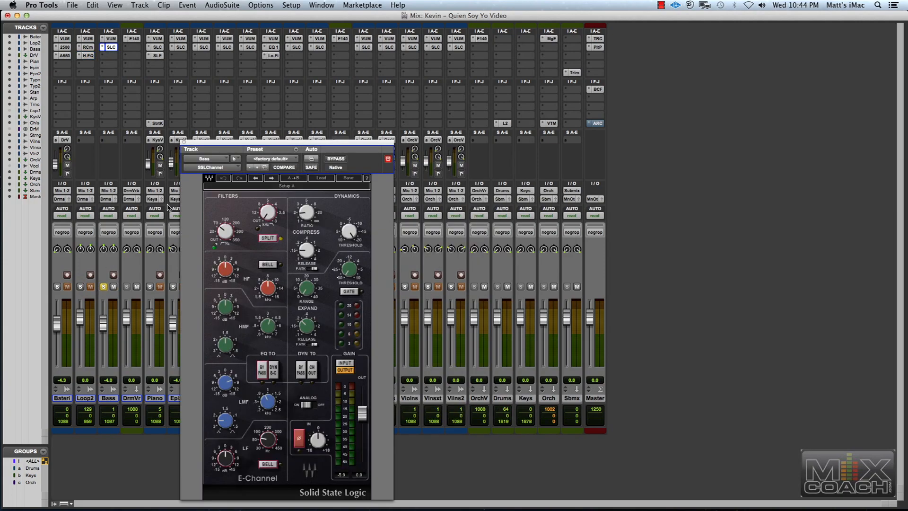
drag(282, 146, 331, 99)
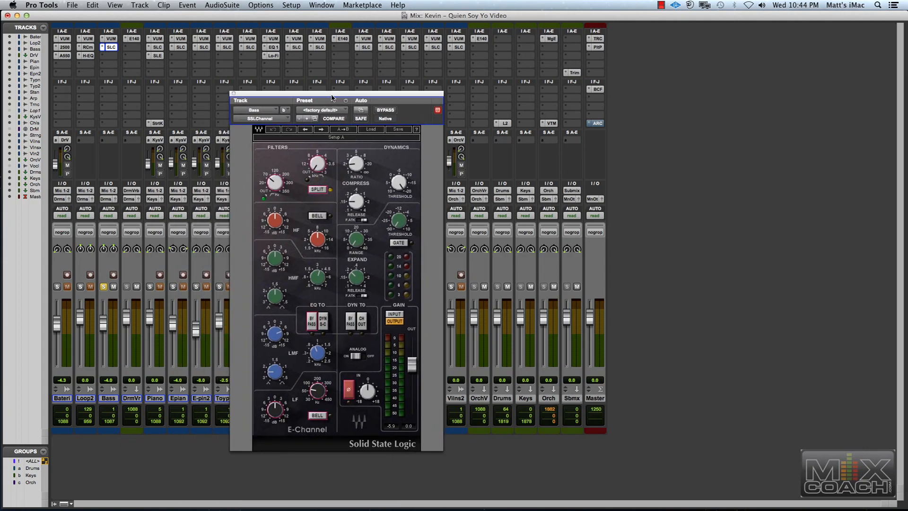
key(super+equal)
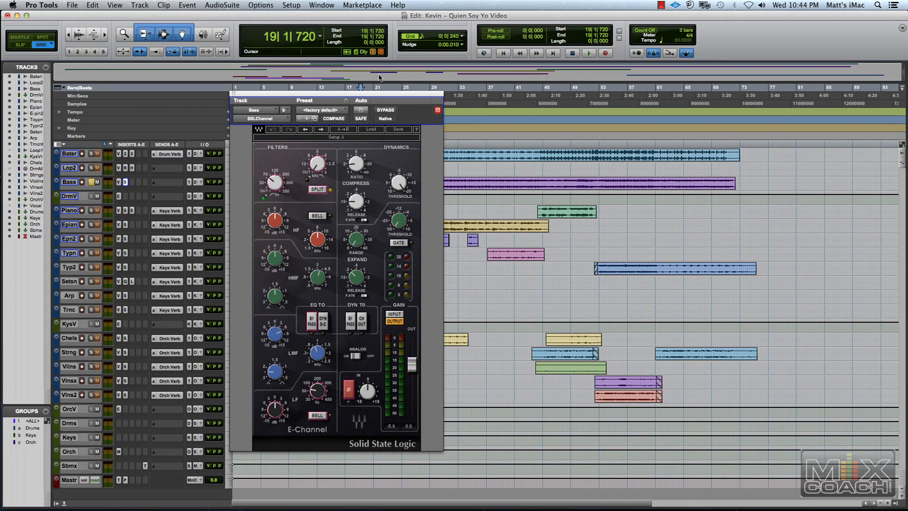
drag(378, 96, 389, 111)
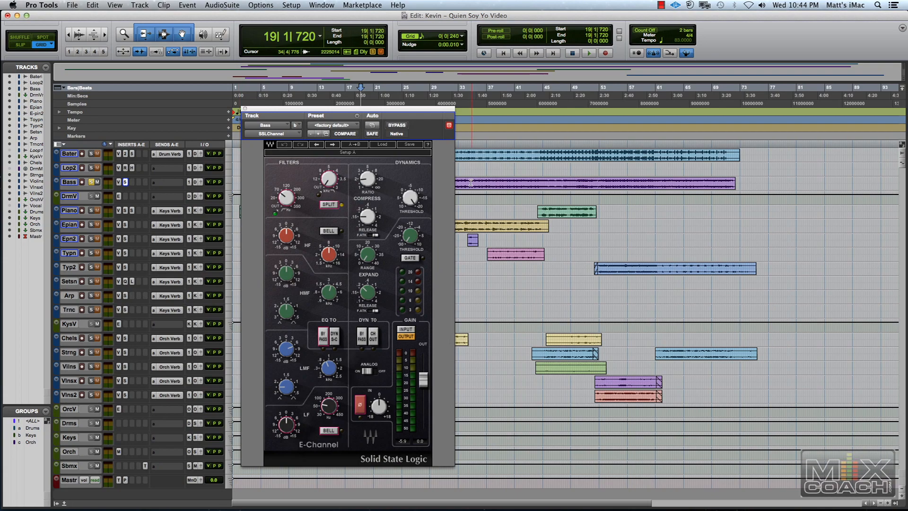
drag(338, 114, 491, 107)
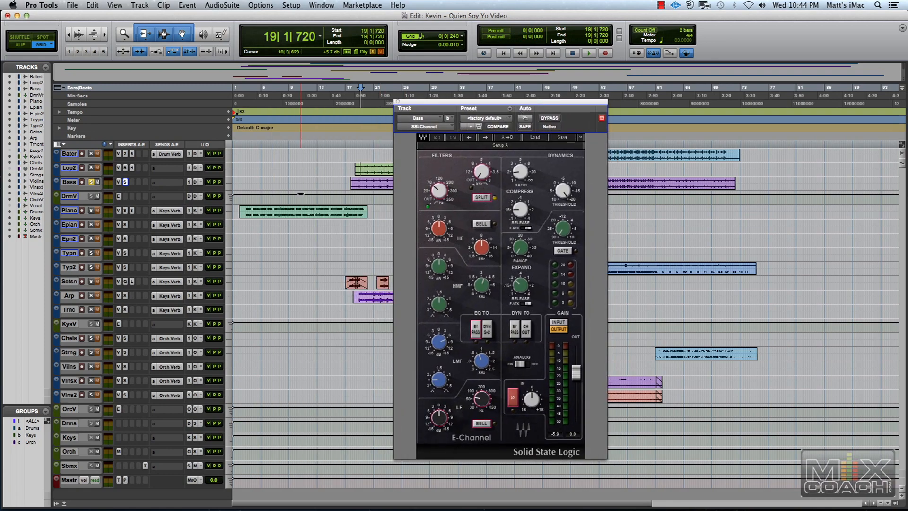
Step: Play the soloed Bass and compare its SSLChannel active and bypassed, leaving it active
key(space)
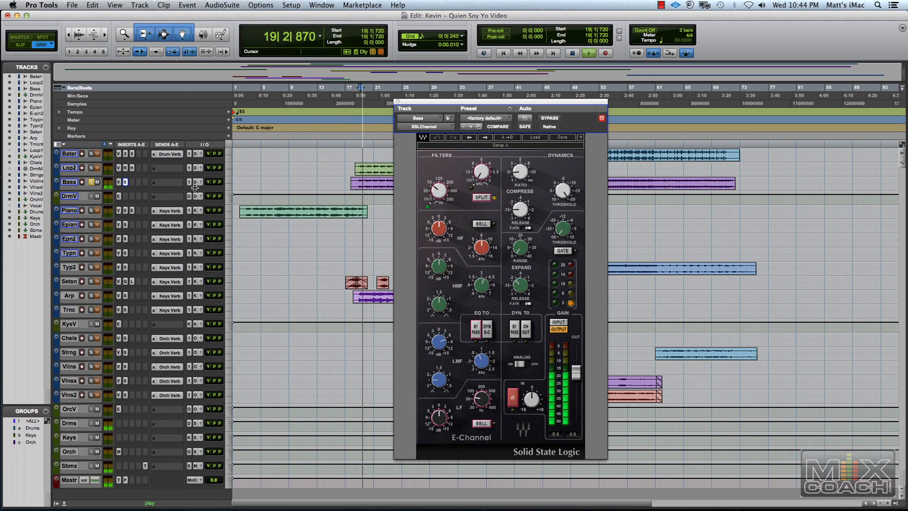
click(548, 119)
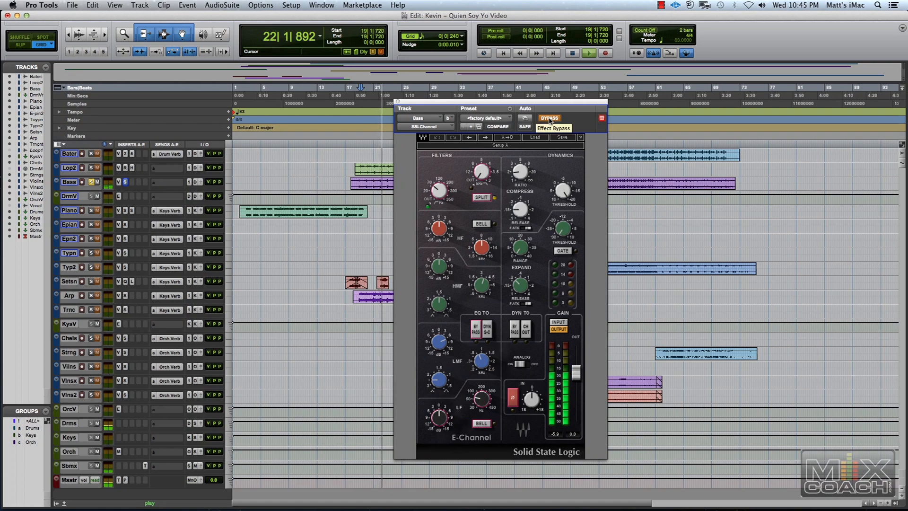
click(550, 119)
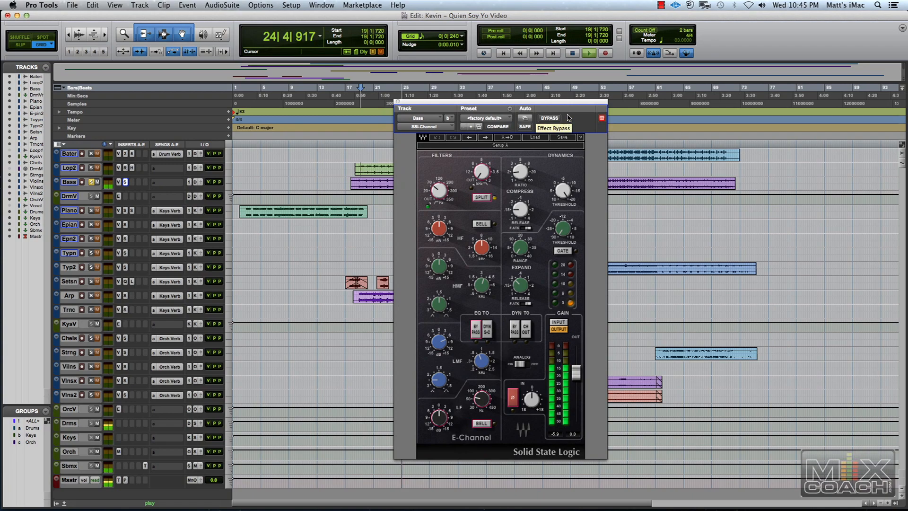
key(space)
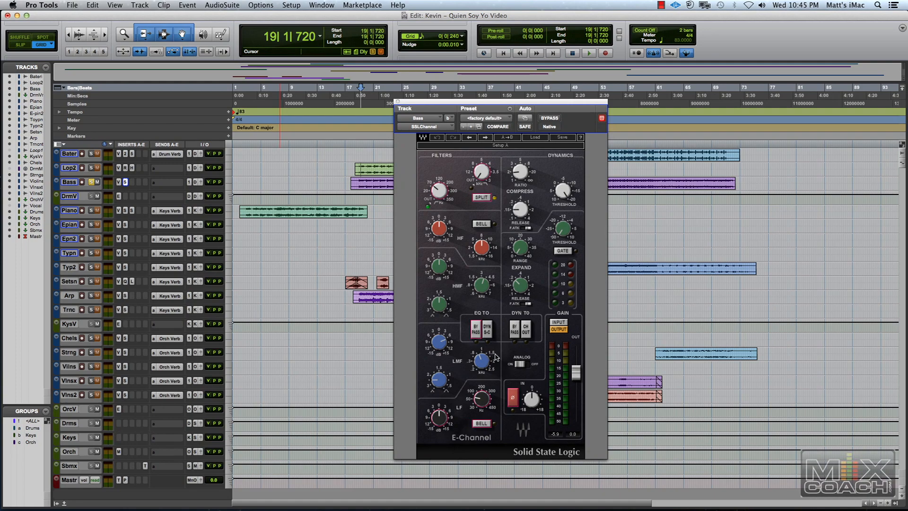
Step: Examine the low-mid EQ, compressor and expander controls of Bass's SSLChannel and close the plug-in
click(480, 362)
mouse_move(557, 188)
mouse_move(513, 212)
drag(562, 229, 554, 224)
click(397, 101)
Step: Move the solo from Bass to Piano and bypass Piano's SSLChannel, SSLEQ and last-slot inserts in the Mix window
click(90, 182)
click(91, 209)
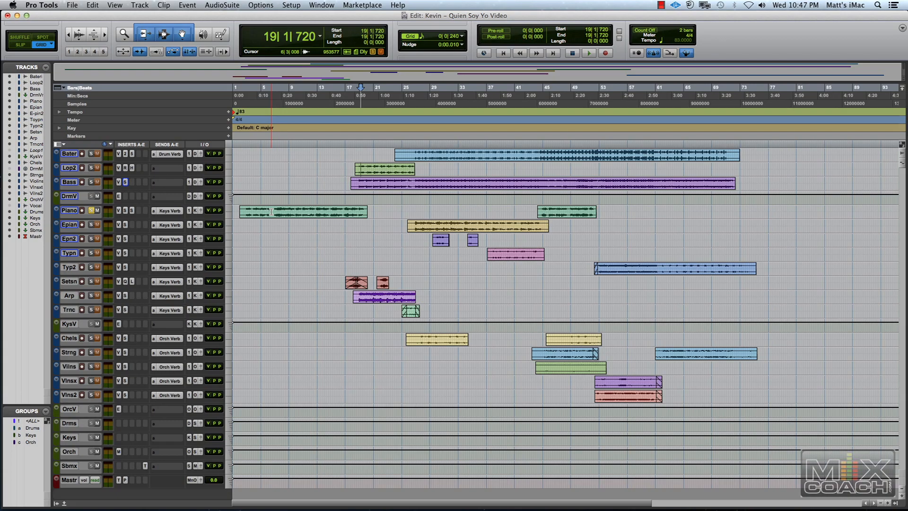
key(super+equal)
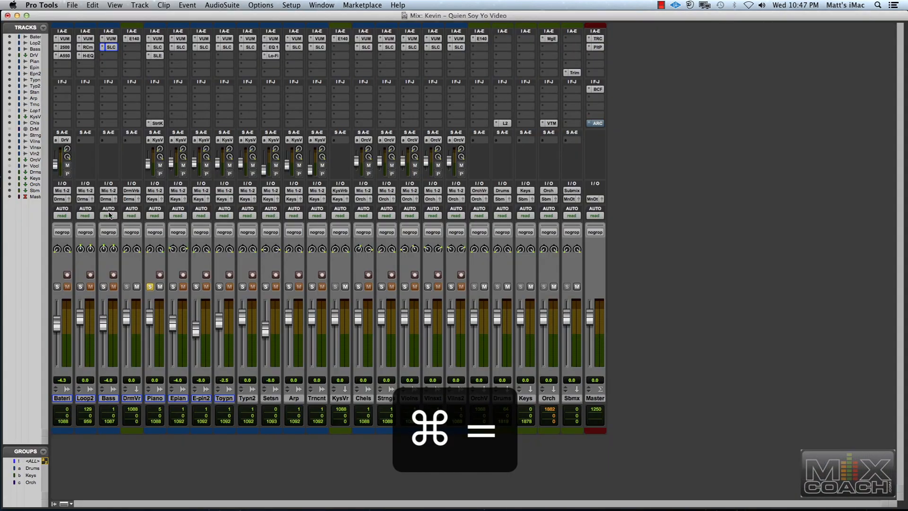
super+click(159, 49)
super+click(157, 57)
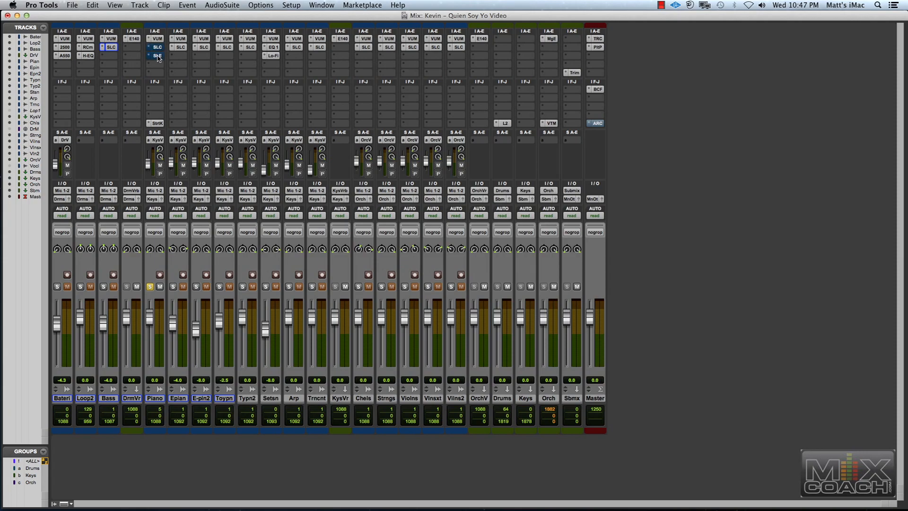
key(space)
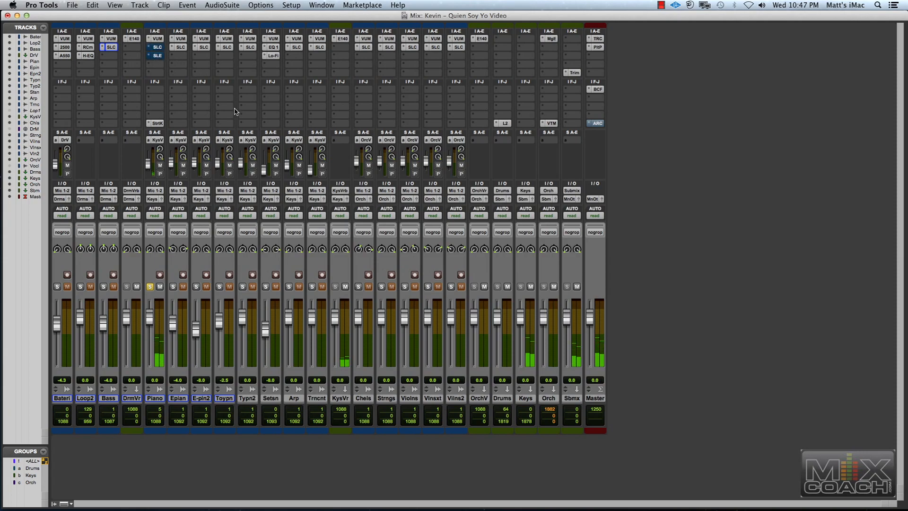
super+click(158, 124)
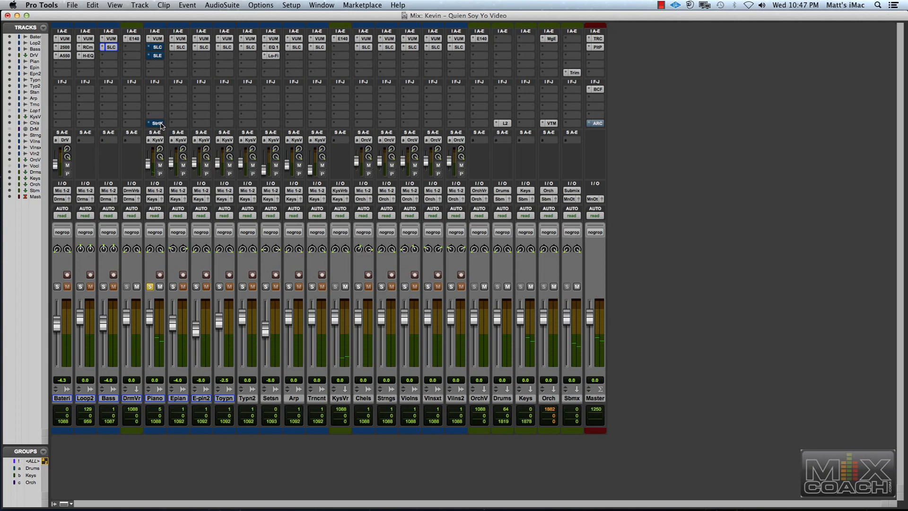
Step: Cue playback near the start of Piano's first clip at 2|4|240 and audition it with the inserts bypassed
key(super+equal)
key(space)
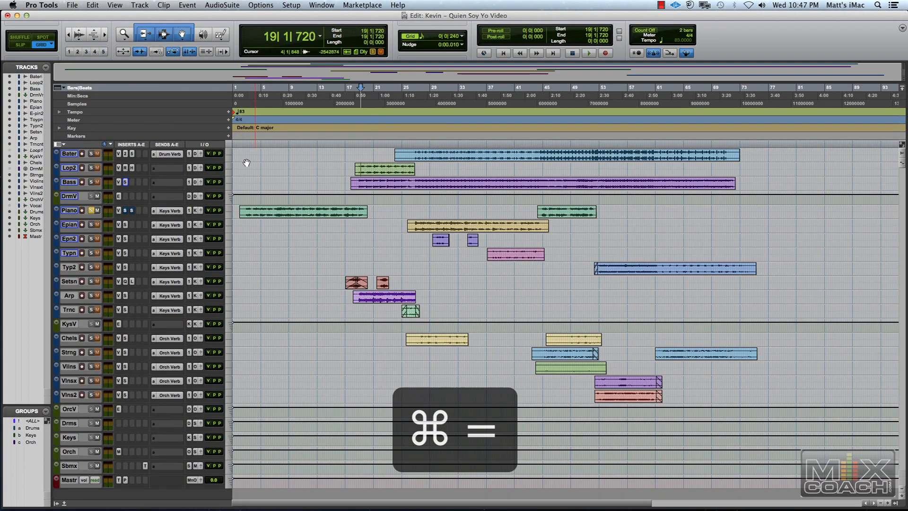
click(245, 211)
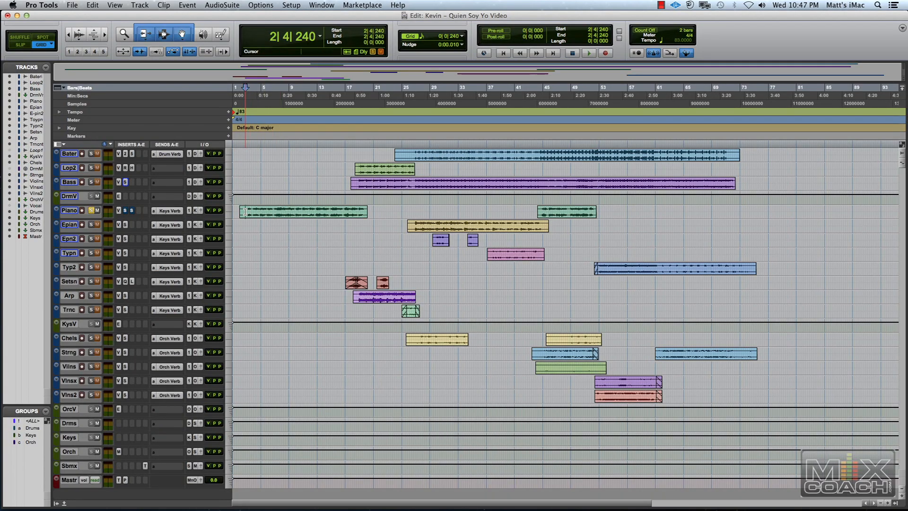
key(space)
Step: Reactivate Piano's SSLChannel and SSLEQ in the Mix window and arrange both plug-in windows side by side
key(super+equal)
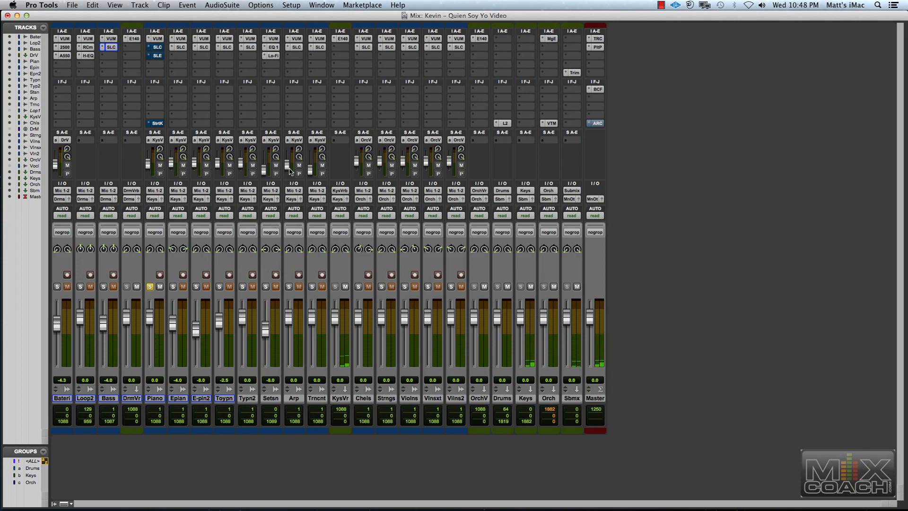
super+click(159, 48)
click(158, 51)
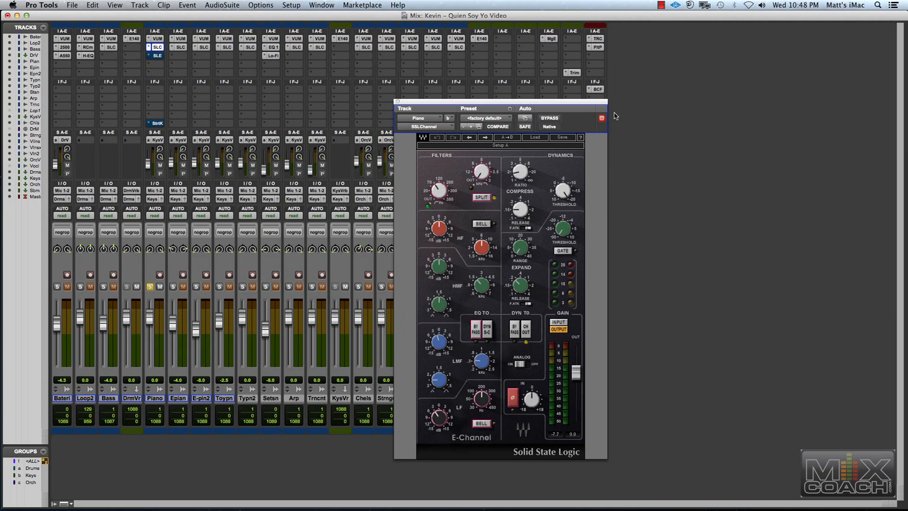
click(157, 56)
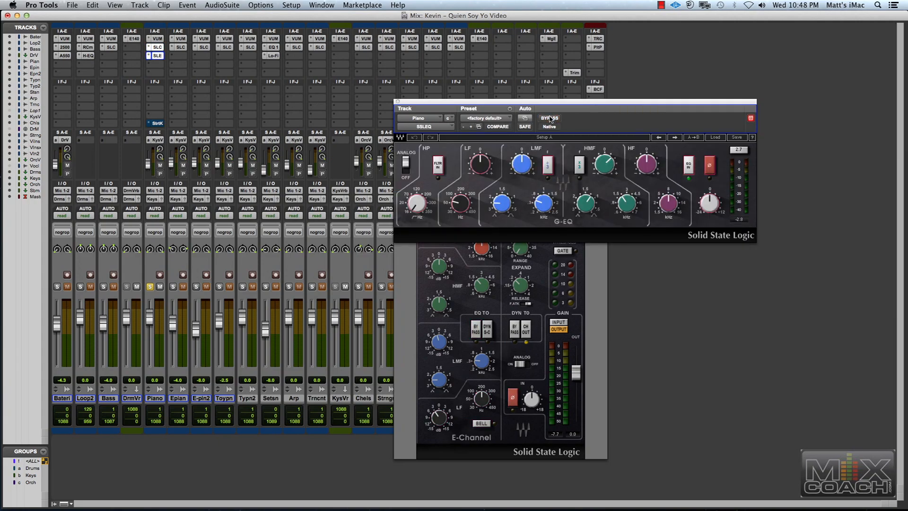
drag(528, 101, 645, 149)
drag(566, 105, 414, 78)
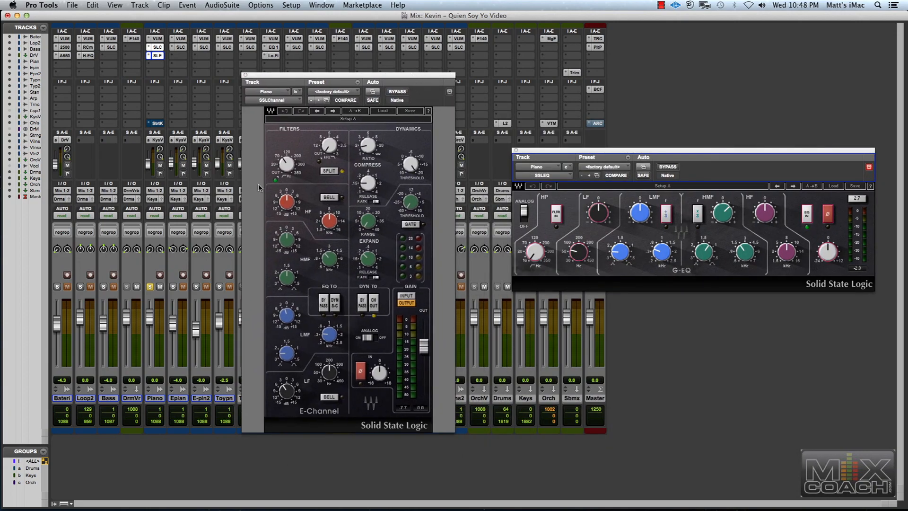
Step: Examine the filter, low and low-mid settings of Piano's SSLChannel and the high-mid band of its SSLEQ
mouse_move(287, 171)
mouse_move(292, 401)
mouse_move(286, 321)
click(327, 375)
click(284, 394)
click(326, 340)
mouse_move(747, 251)
mouse_move(724, 214)
Step: Bypass Piano's SSLEQ, compare the SSLChannel active and bypassed during playback, and reactivate the SSLEQ
click(672, 169)
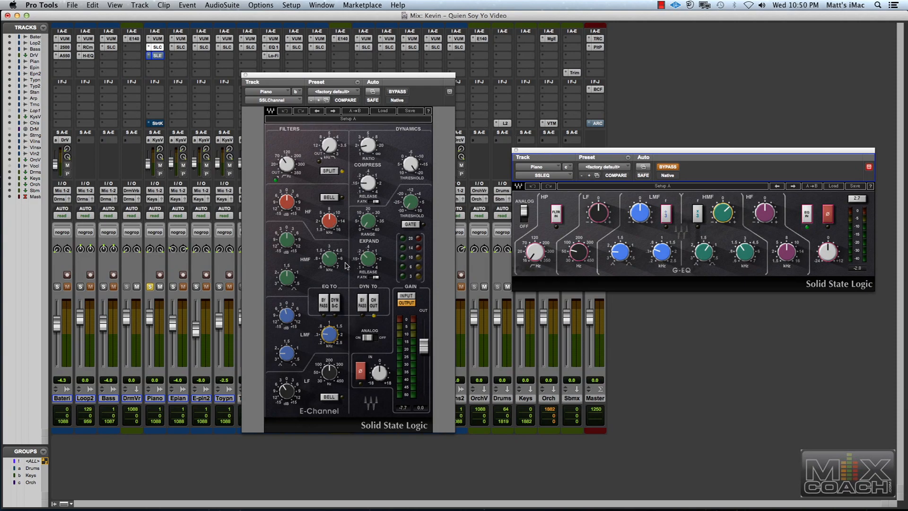
click(428, 94)
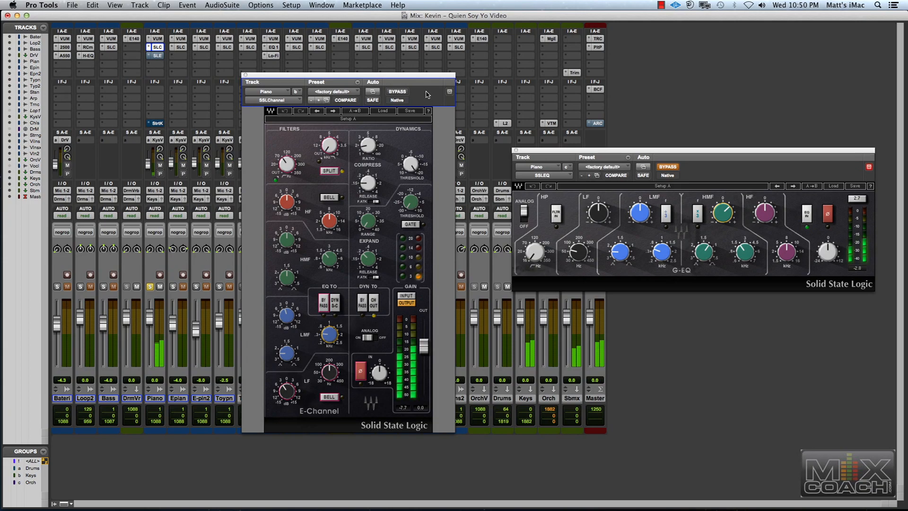
click(401, 92)
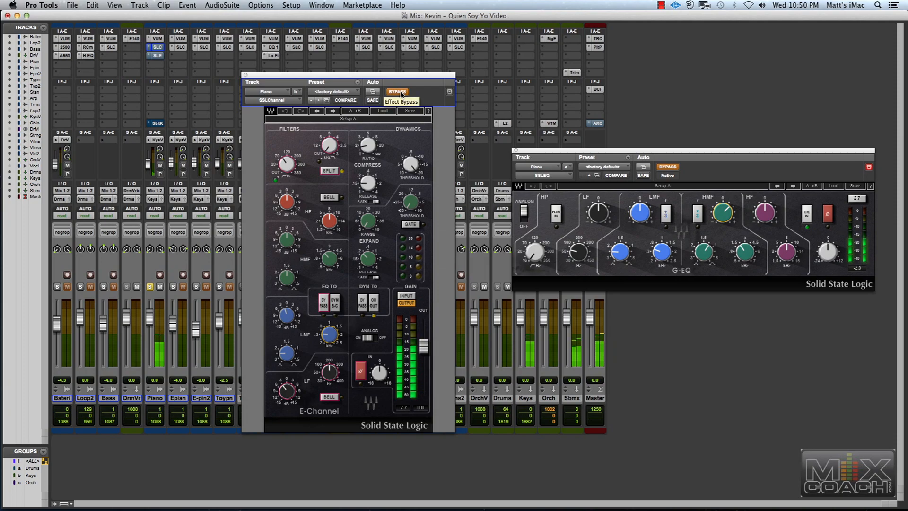
click(401, 93)
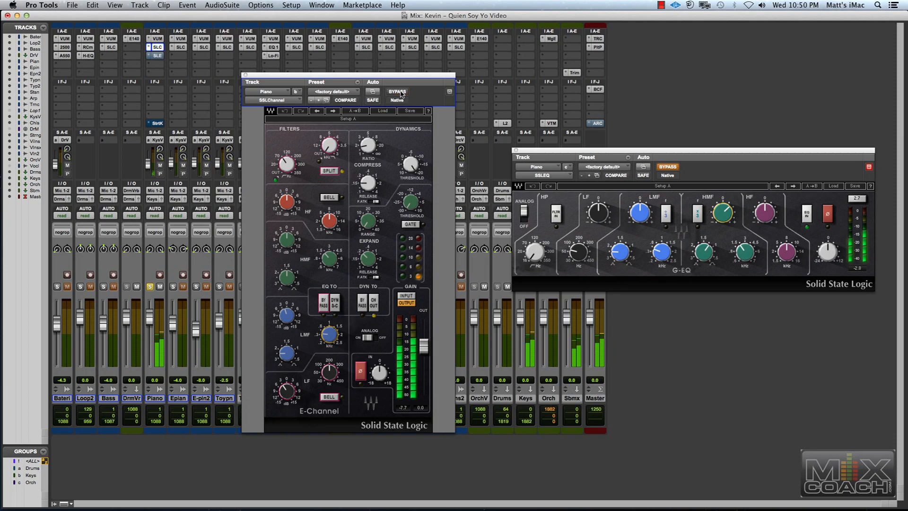
click(400, 93)
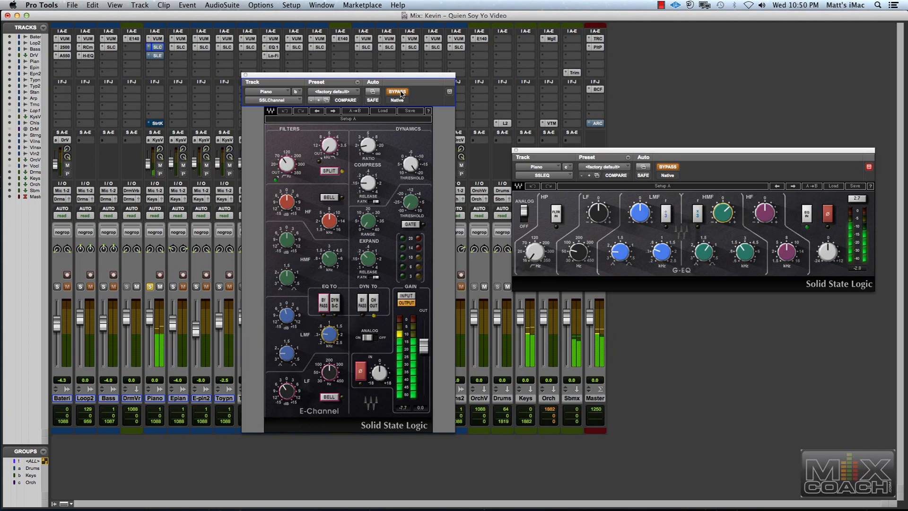
click(400, 93)
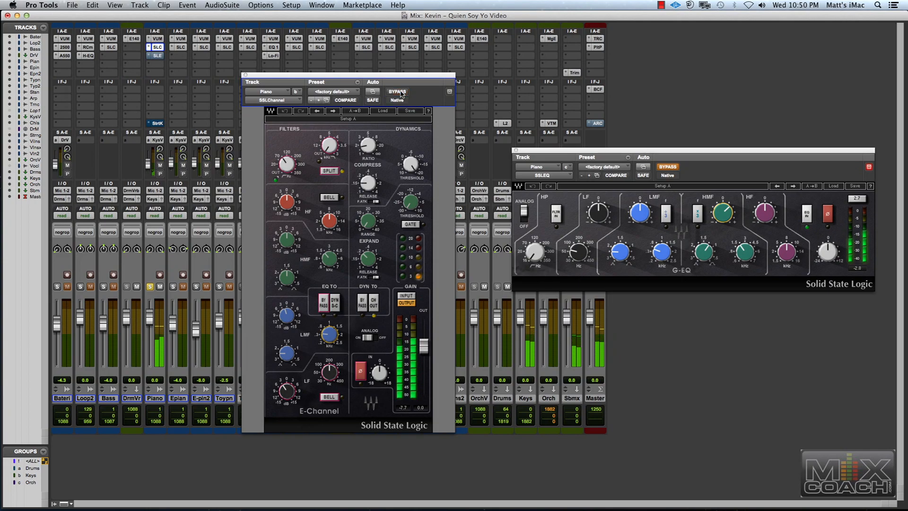
click(401, 92)
click(401, 93)
click(401, 93)
click(400, 93)
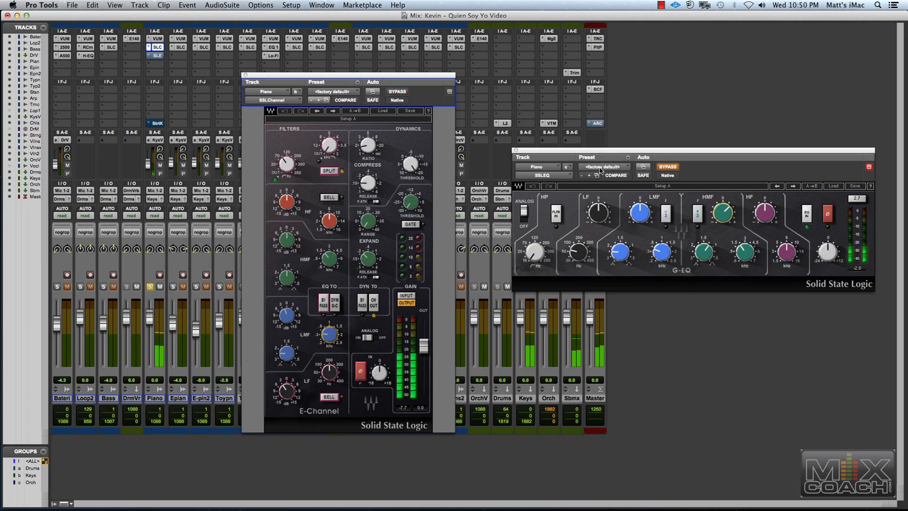
click(667, 167)
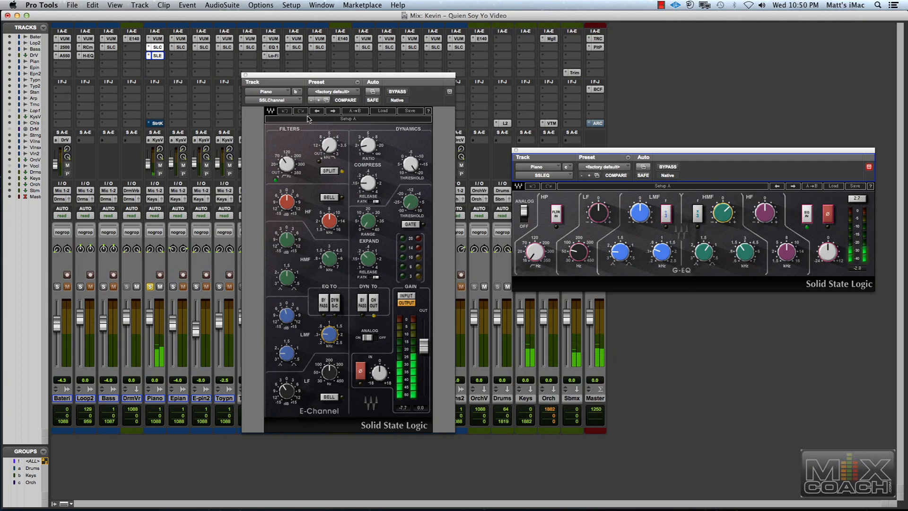
Step: Bypass Piano's SSLEQ and SSLChannel together during playback, and reactivate the SSLChannel followed by the SSLEQ to compare
super+click(157, 56)
super+click(158, 48)
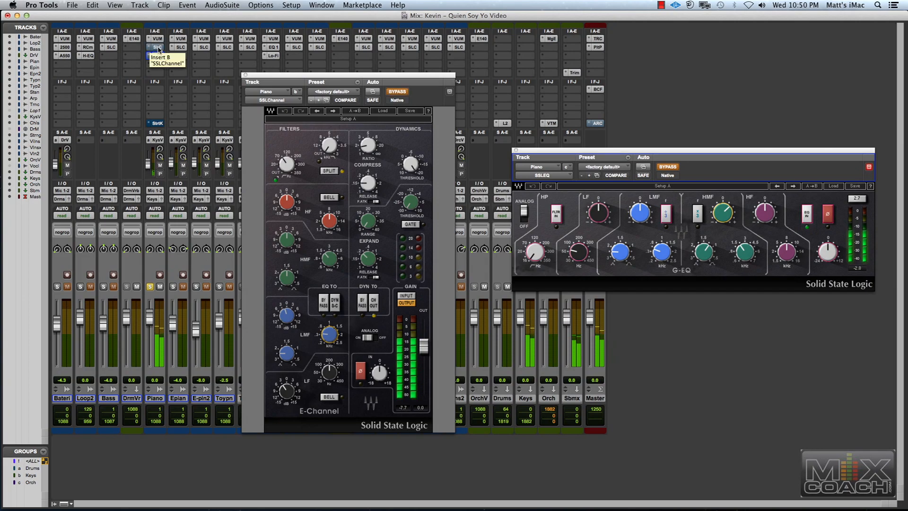
super+click(157, 48)
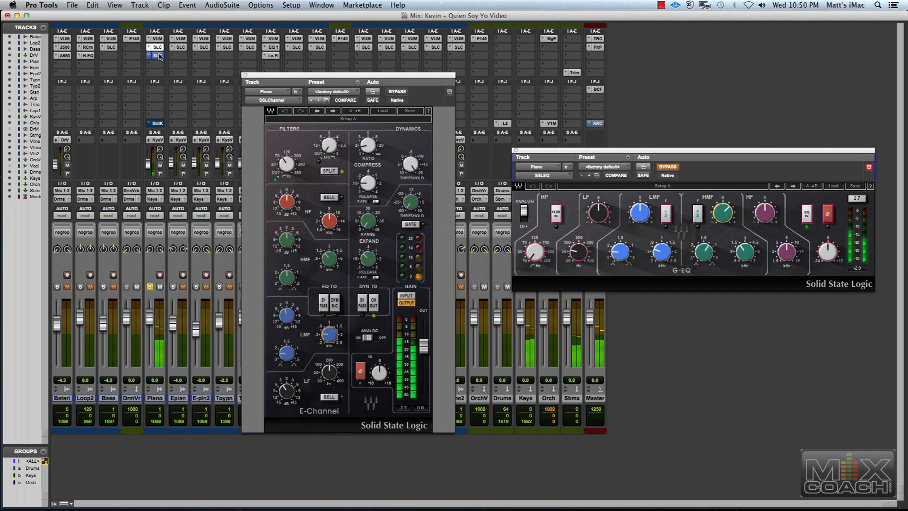
super+click(159, 56)
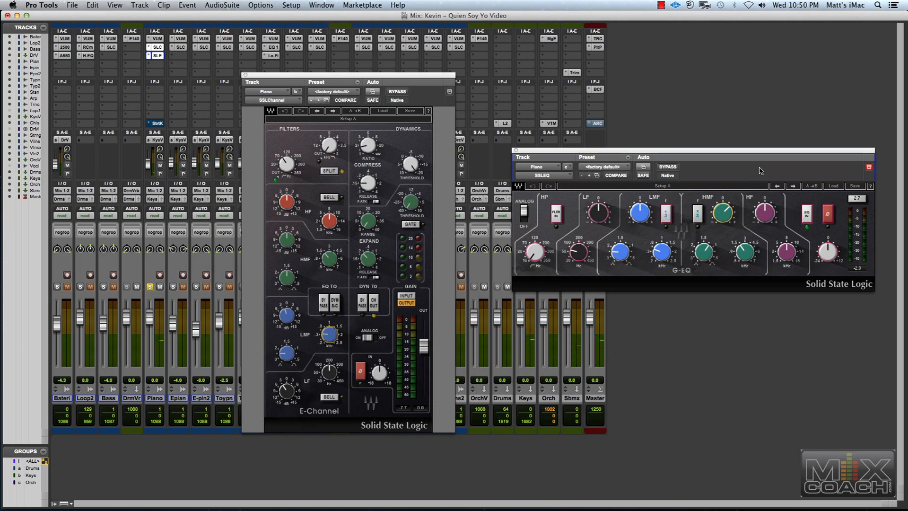
Step: Adjust the HF frequency and boost the HF gain on Piano's SSLEQ during playback, and compare the EQ bypassed and active
drag(739, 153, 679, 170)
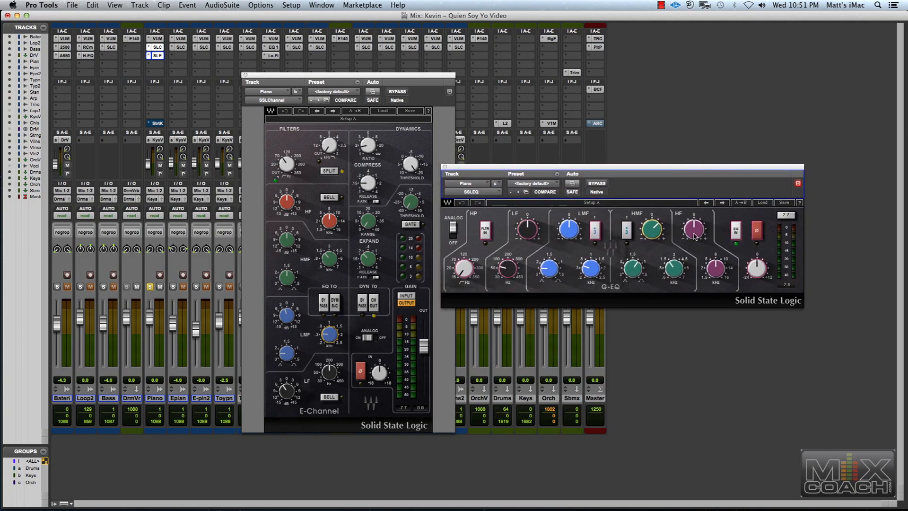
drag(720, 278, 720, 274)
drag(715, 268, 716, 271)
key(space)
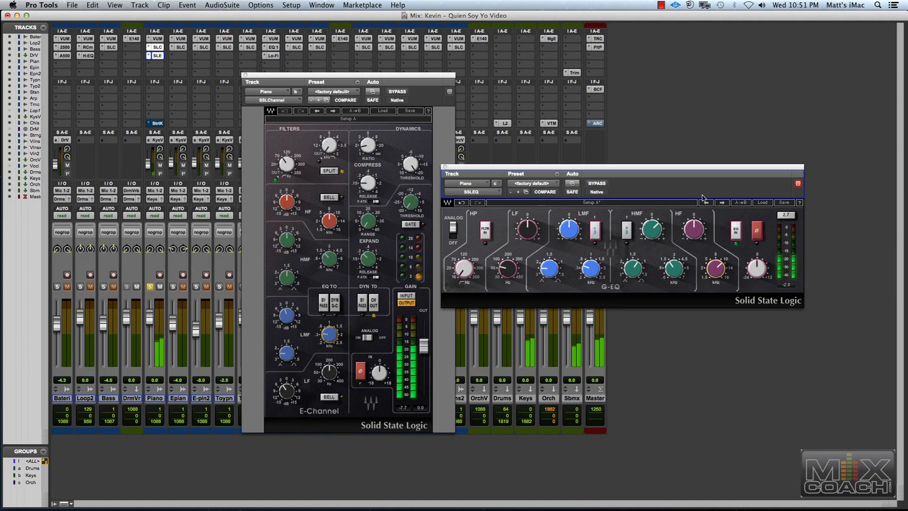
drag(696, 215, 692, 239)
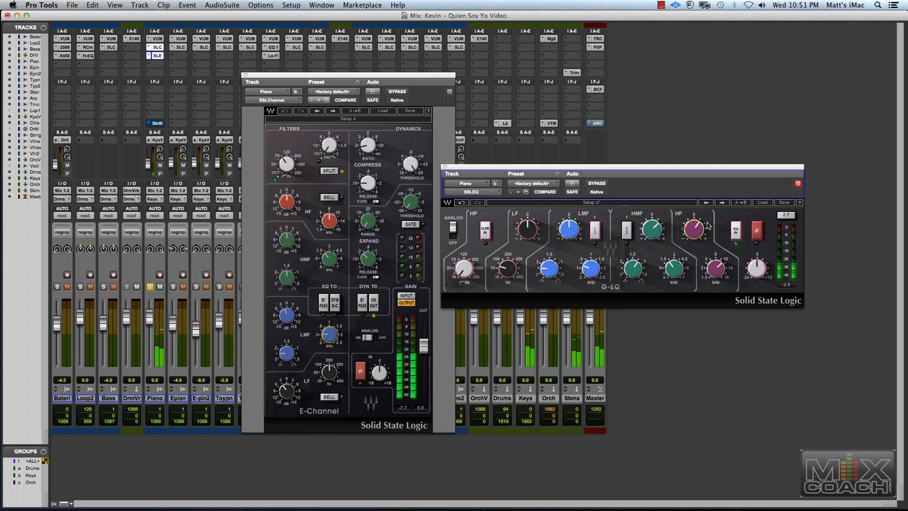
drag(695, 231, 695, 239)
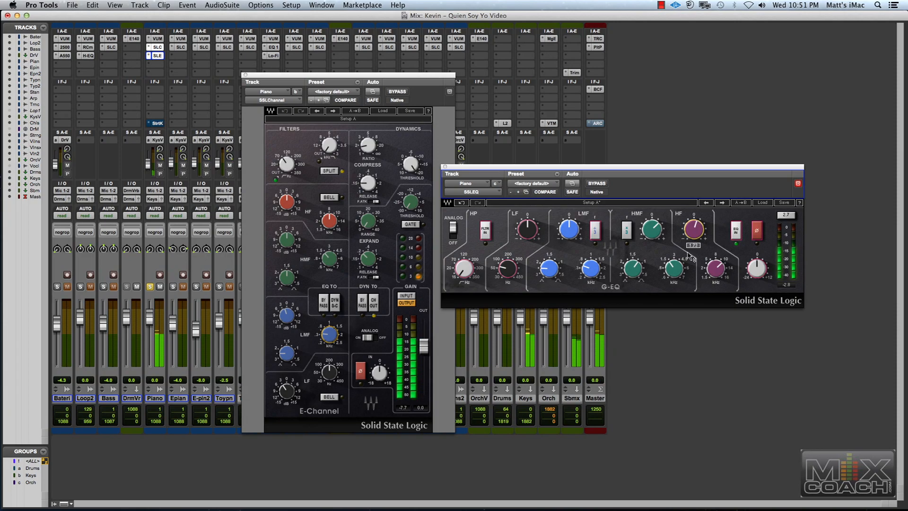
click(595, 184)
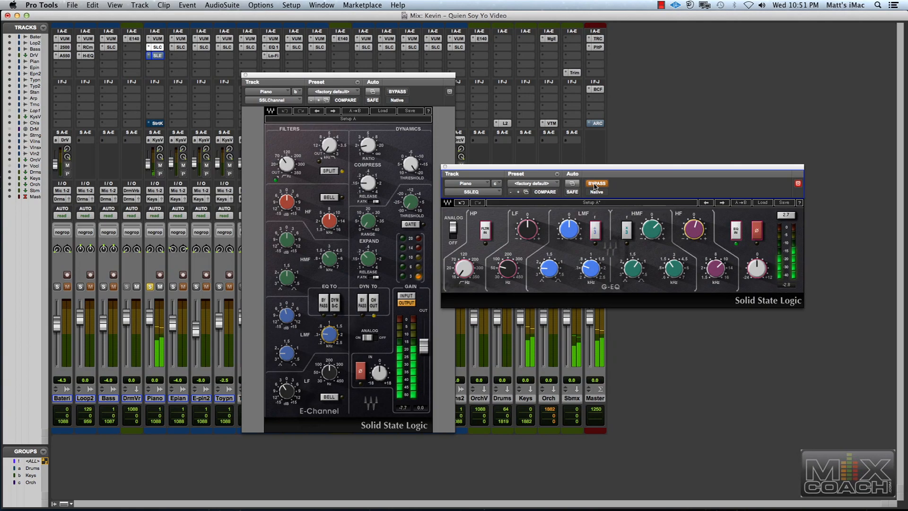
click(595, 184)
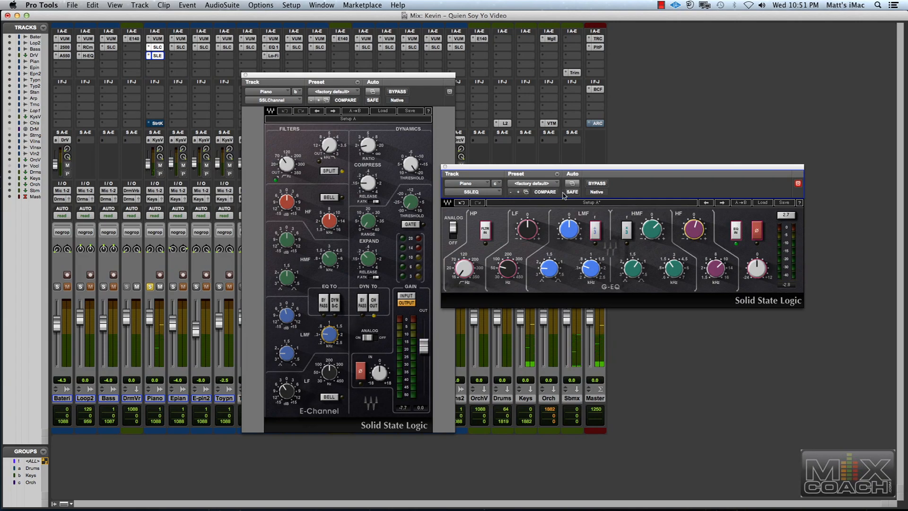
Step: Open Piano's Saturation Knob in front of the two SSL plug-ins, compare it active and bypassed during playback, and leave it active
drag(506, 168, 544, 123)
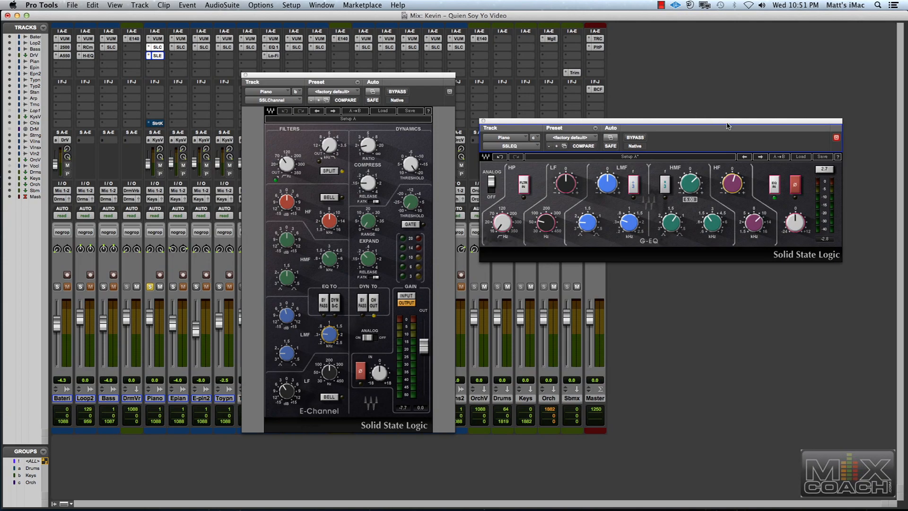
click(835, 138)
click(158, 124)
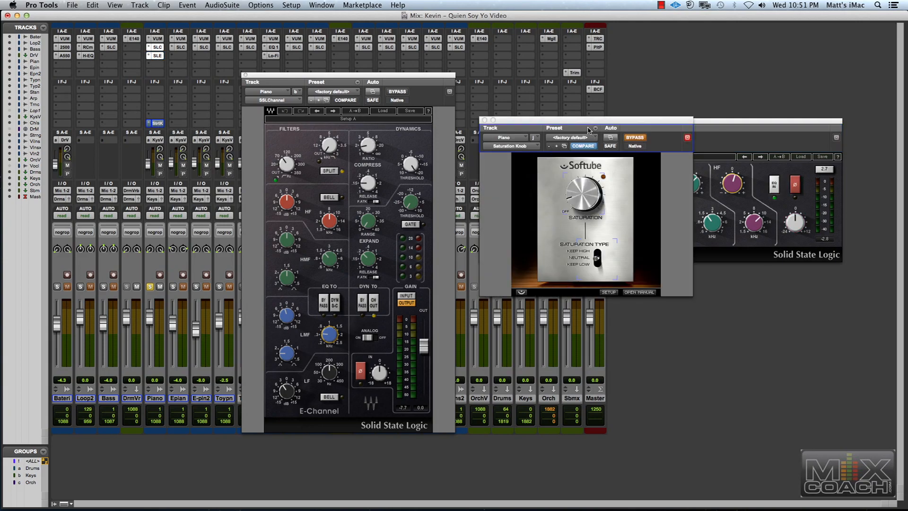
drag(585, 121, 516, 189)
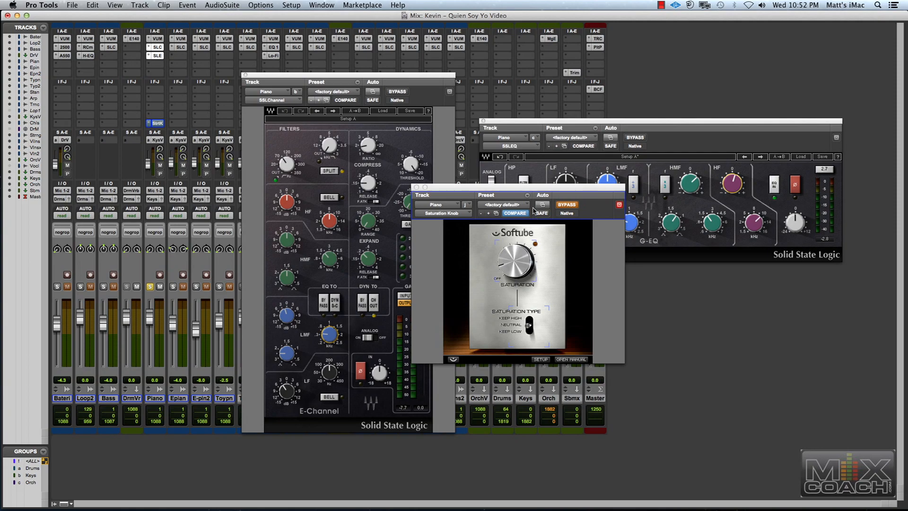
click(567, 207)
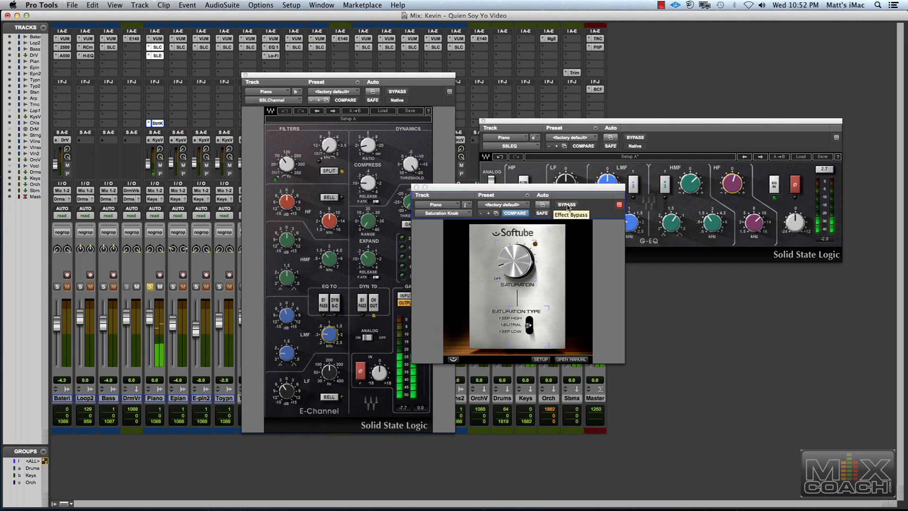
click(567, 205)
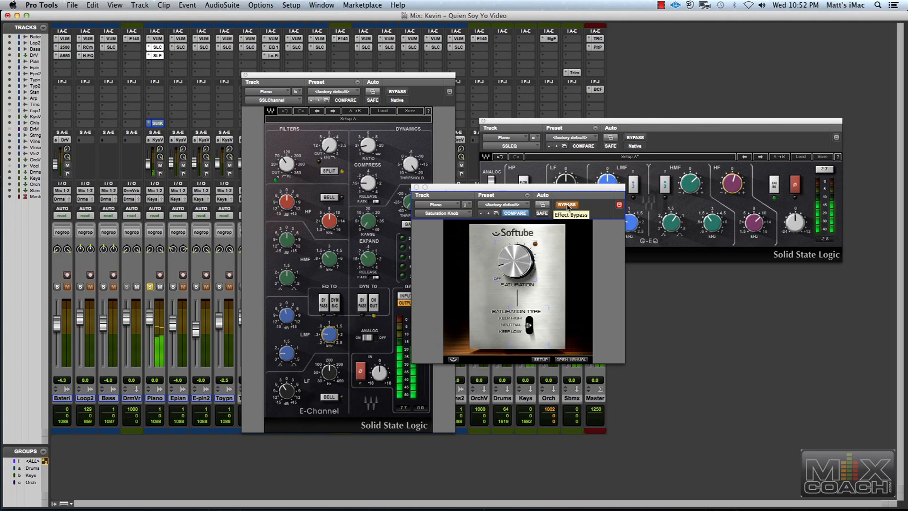
click(567, 205)
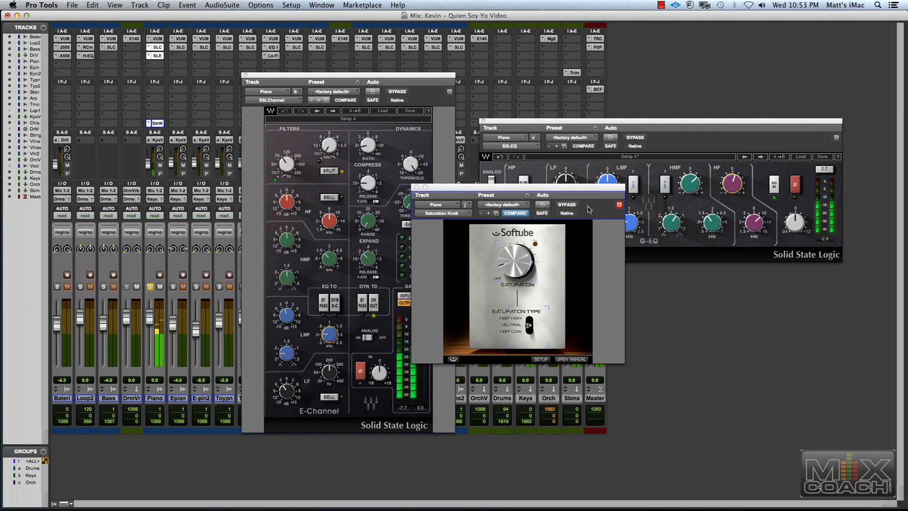
Step: Close Piano's Saturation Knob, SSLEQ and SSLChannel windows and unsolo the Piano track
click(416, 188)
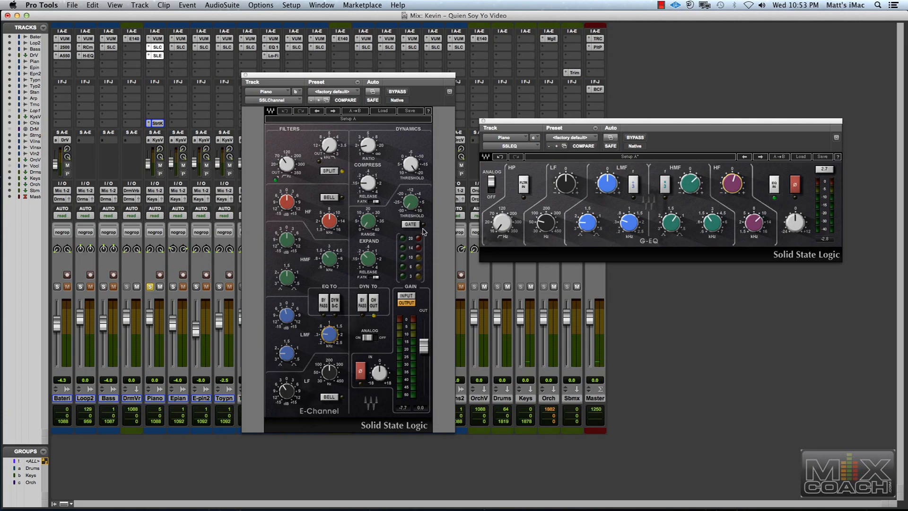
drag(543, 124, 507, 163)
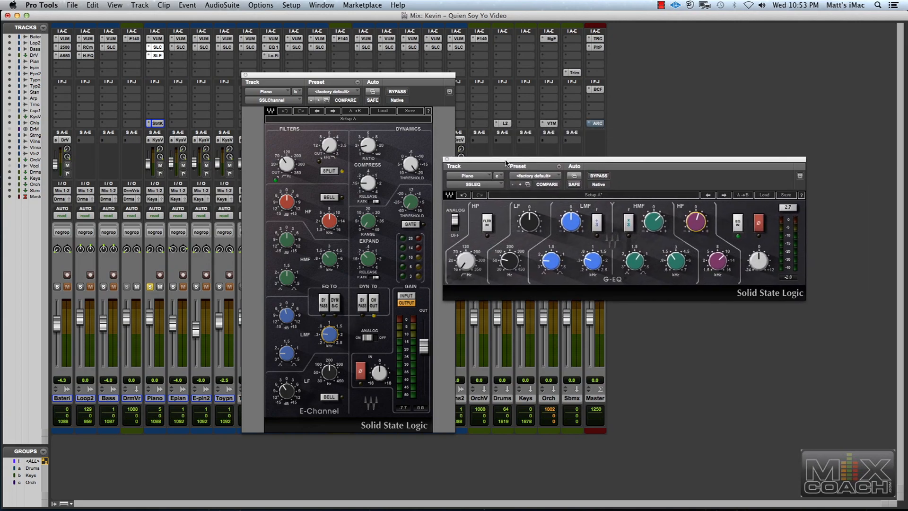
click(447, 159)
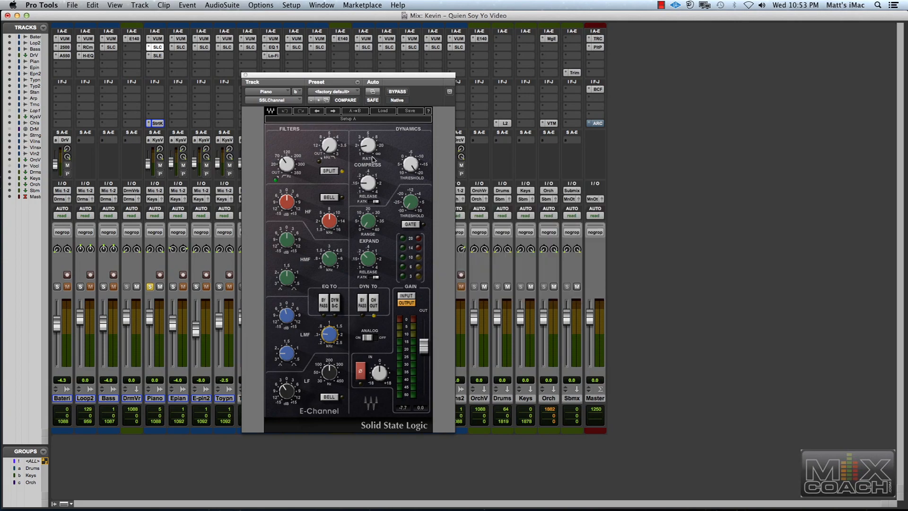
click(245, 75)
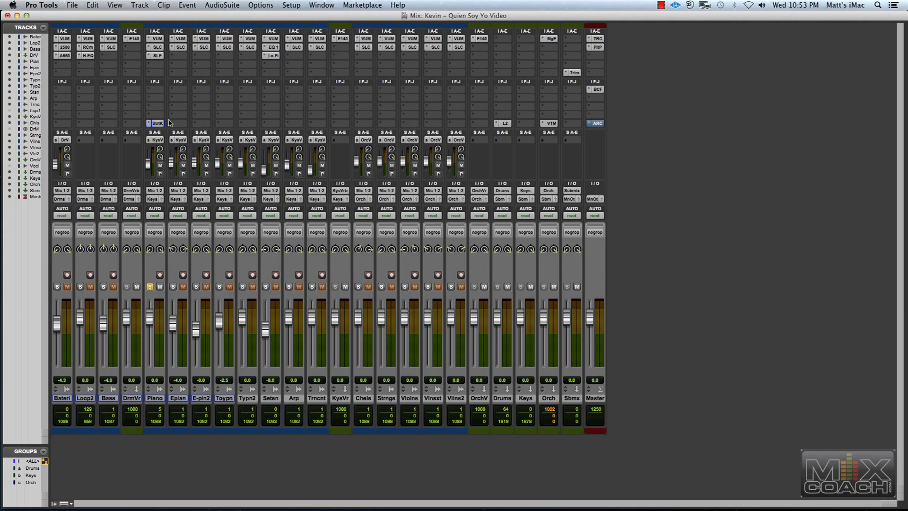
click(150, 286)
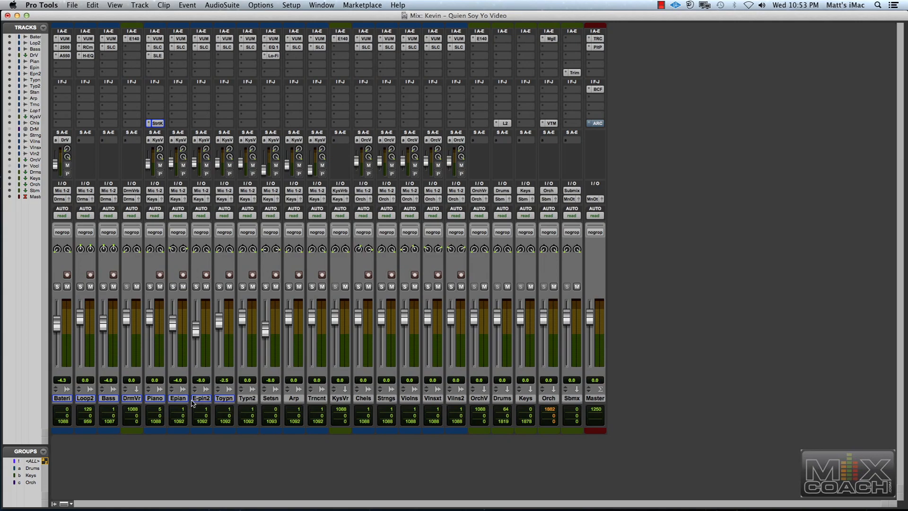
Step: Cue playback at 26|3|720 in the Edit window and play the full mix while viewing the Mix window
key(super+equal)
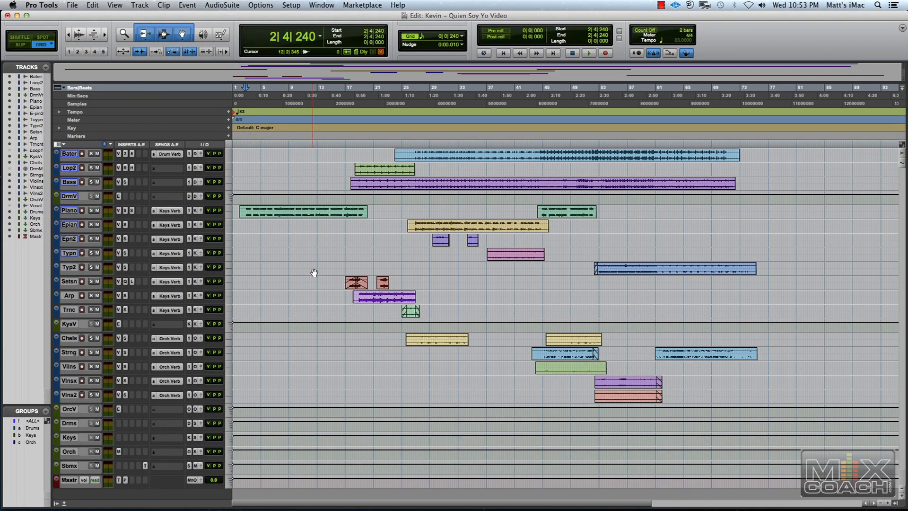
click(397, 221)
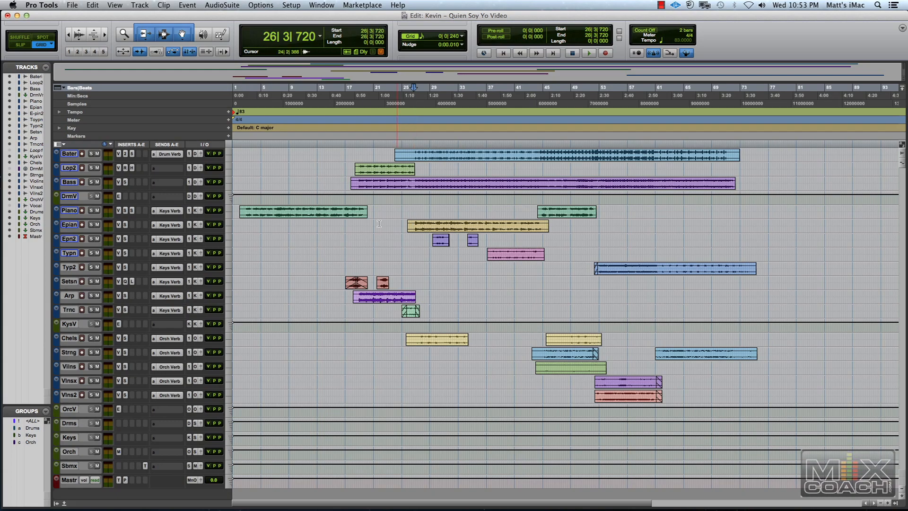
key(super+equal)
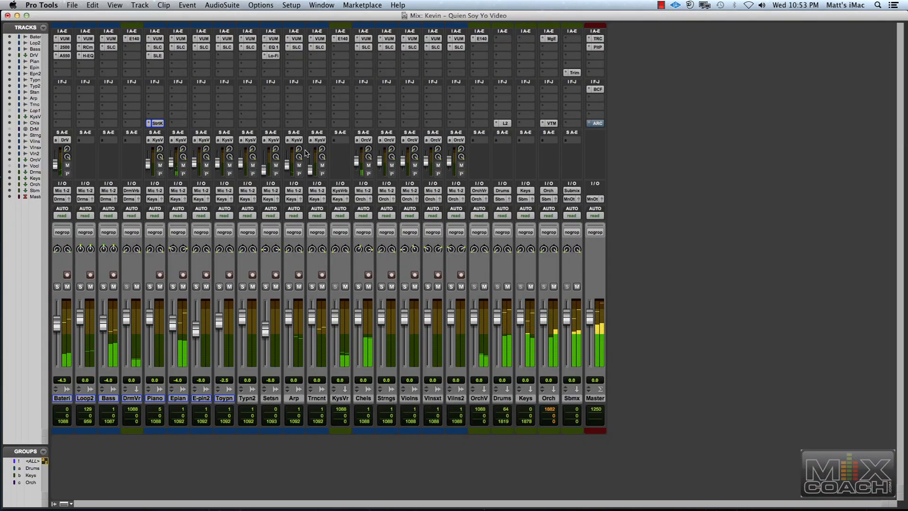
Step: Open Epian's SSLChannel, position it over the Edit window and adjust its compressor release
click(180, 47)
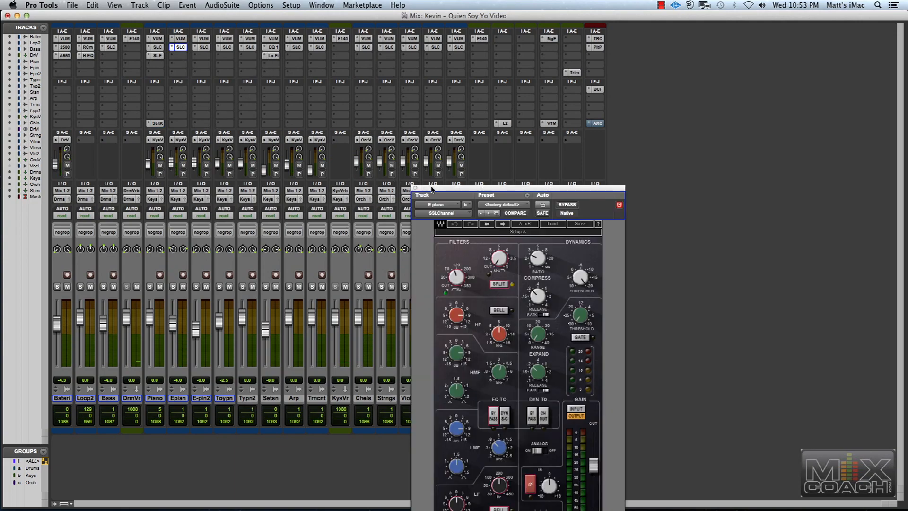
drag(438, 189, 444, 84)
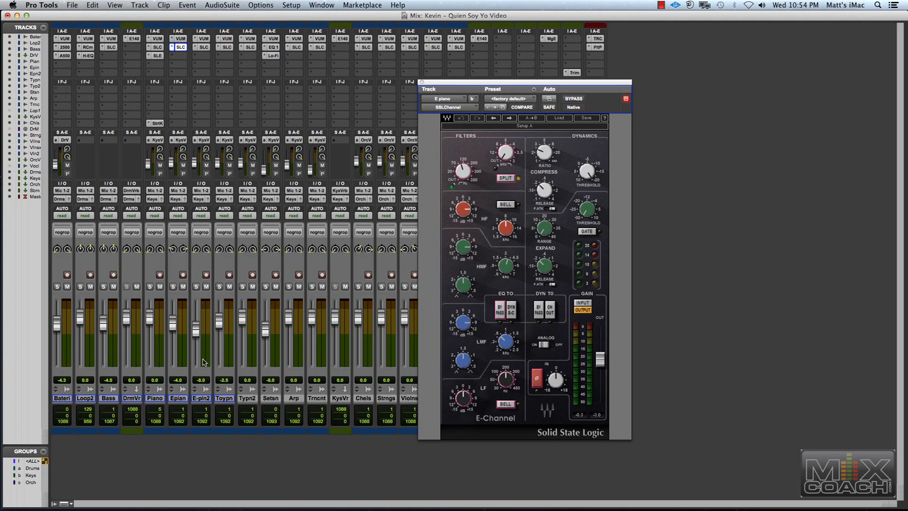
key(super+equal)
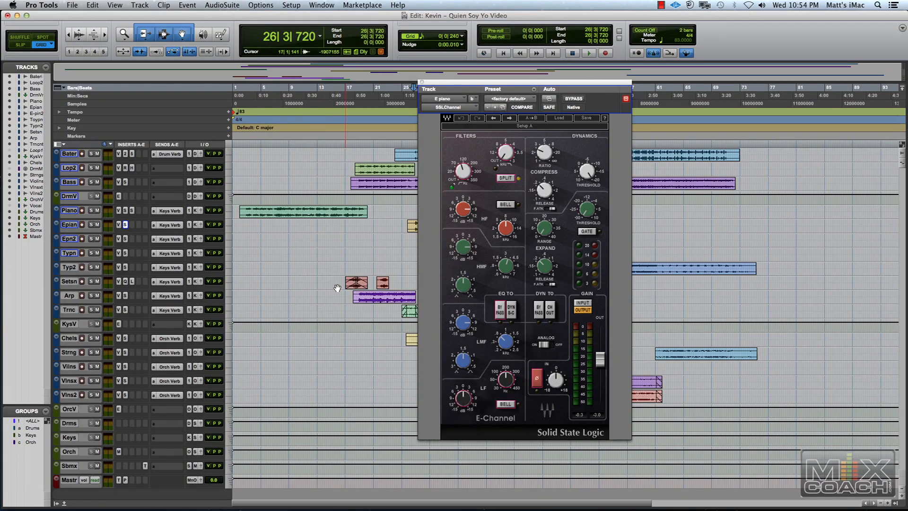
drag(437, 83, 462, 107)
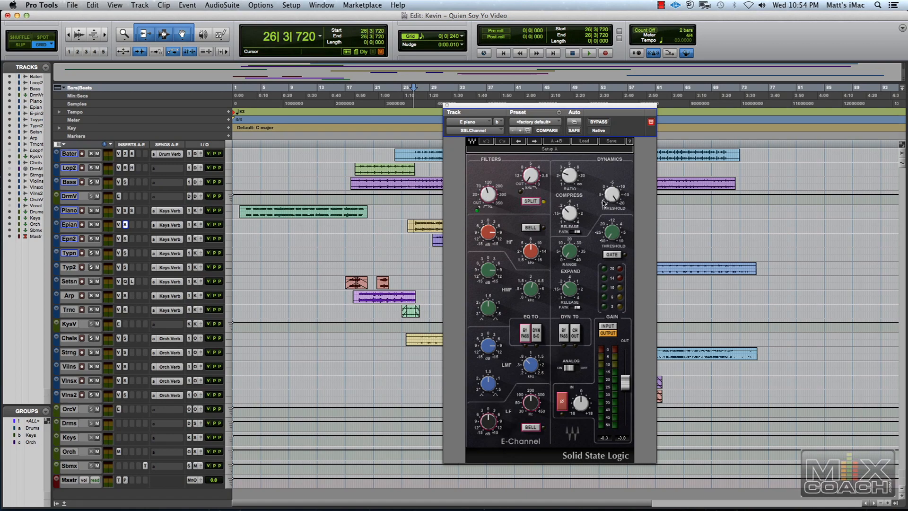
click(567, 209)
drag(566, 223, 563, 224)
Step: Solo Epian and audition it from 26|3|720 with the SSLChannel bypassed and again with it active
click(91, 224)
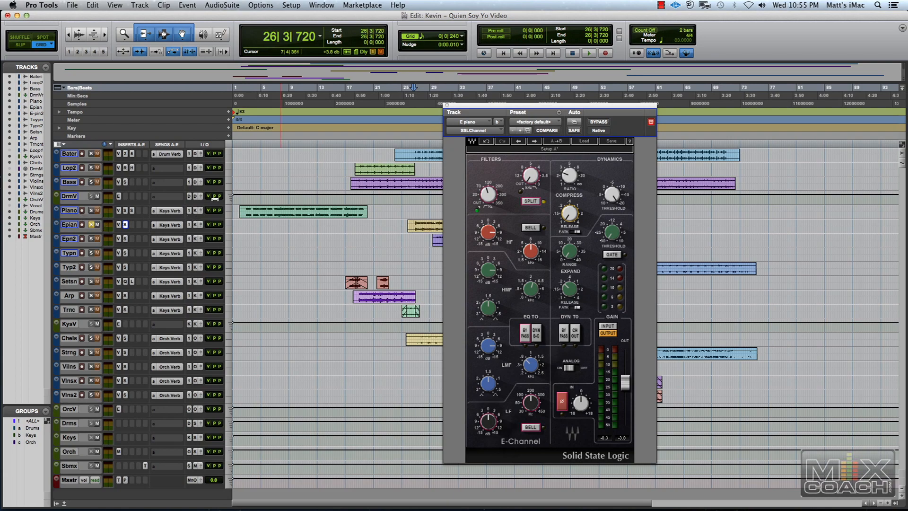
click(599, 122)
key(space)
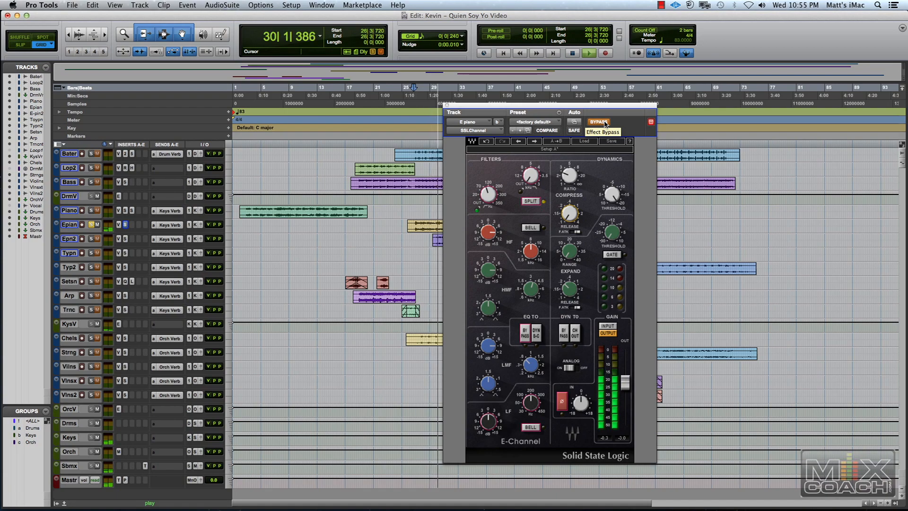
key(space)
click(603, 122)
key(space)
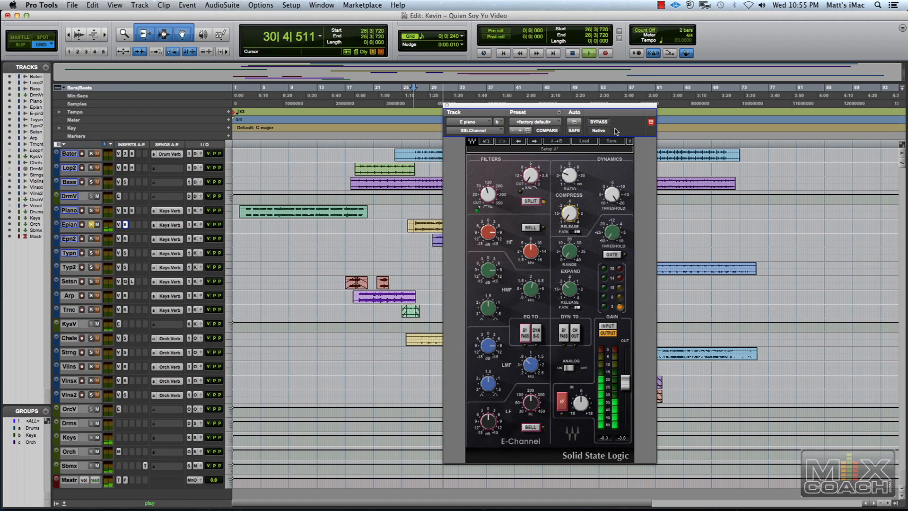
Step: Compare Epian's SSLChannel bypassed and active during playback, close the plug-in and return to the Mix window
click(599, 122)
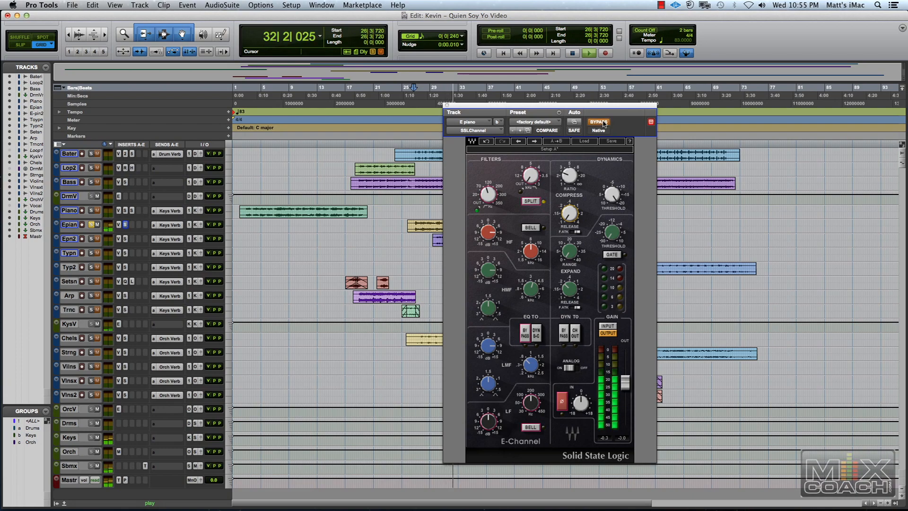
click(604, 123)
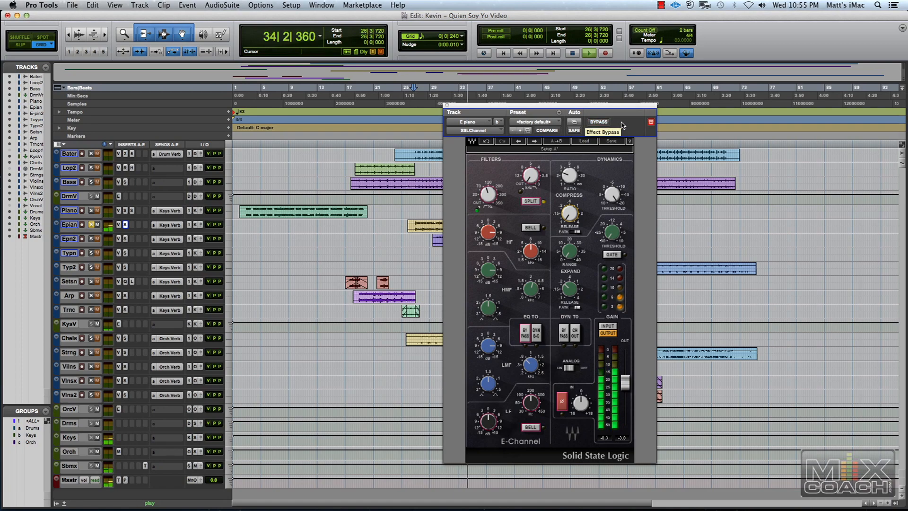
key(space)
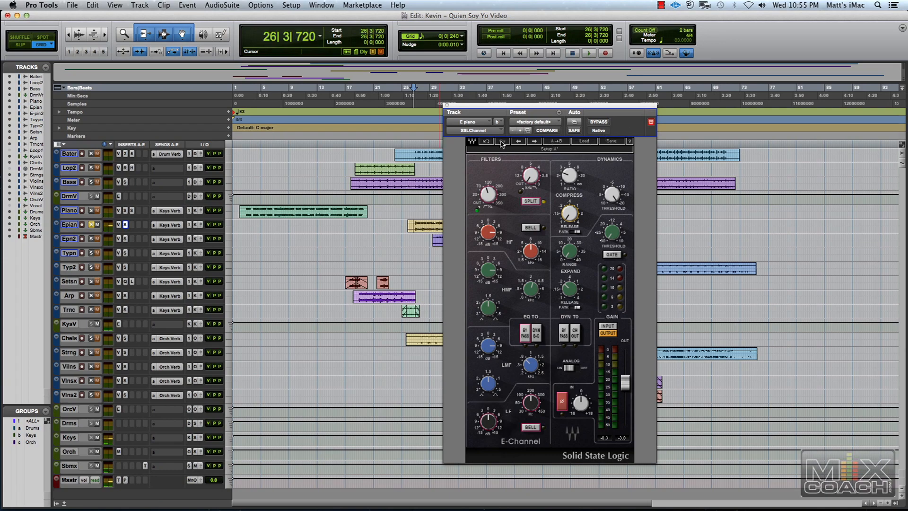
click(446, 106)
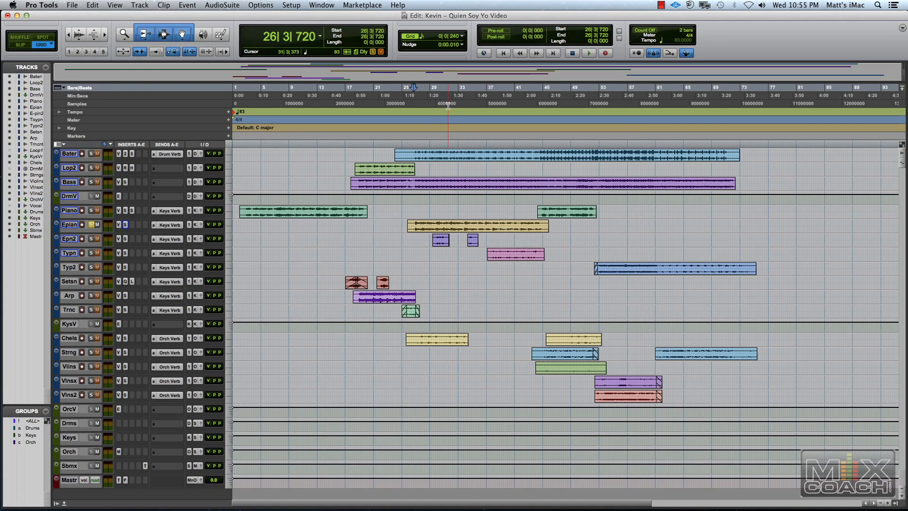
key(super+equal)
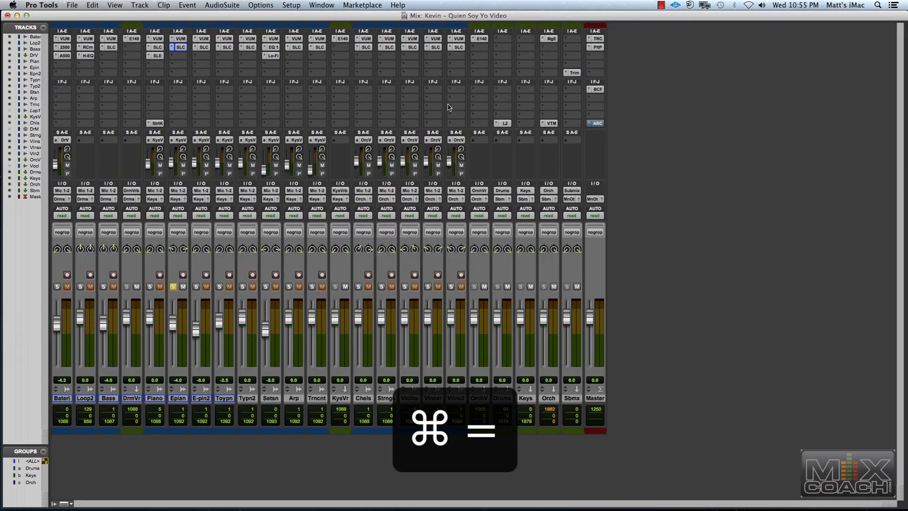
Step: Clear Epian's solo, open E-pin2's SSLChannel and adjust its compressor release, with the plug-in positioned over the Edit window
click(173, 287)
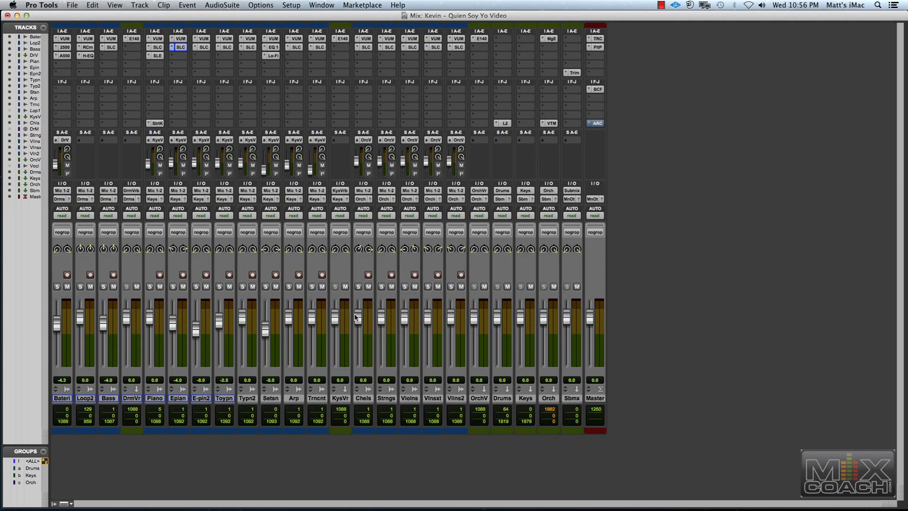
click(205, 48)
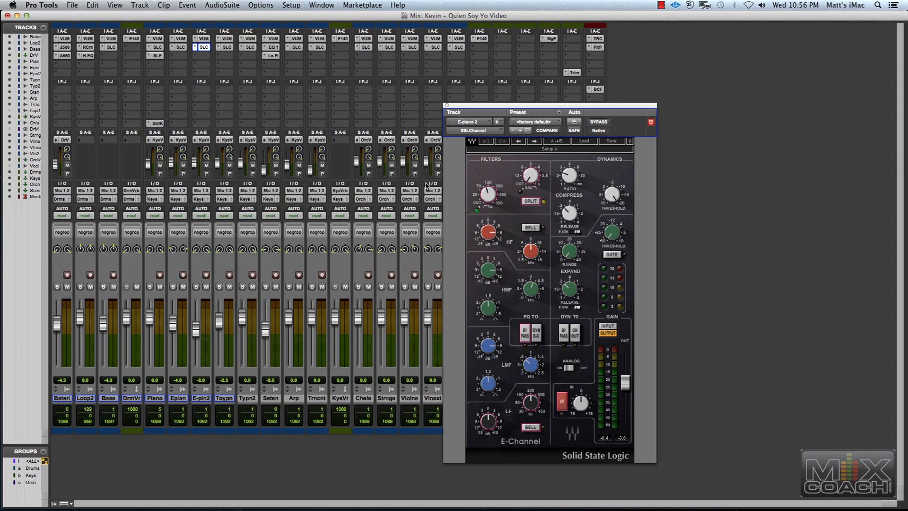
drag(569, 213, 570, 211)
key(super+equal)
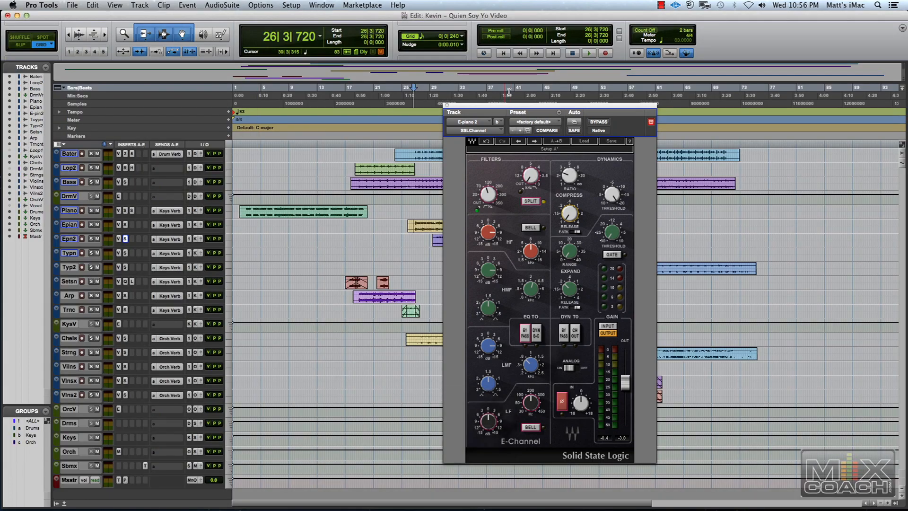
drag(501, 107, 586, 101)
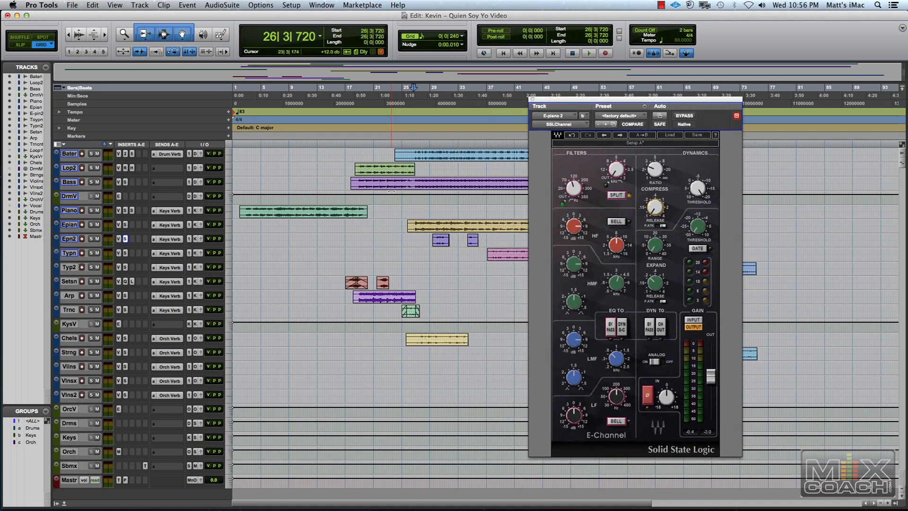
Step: Cue playback at 29|1|720, audition Epian and Epn2 soloed together, and clear both solos
click(431, 223)
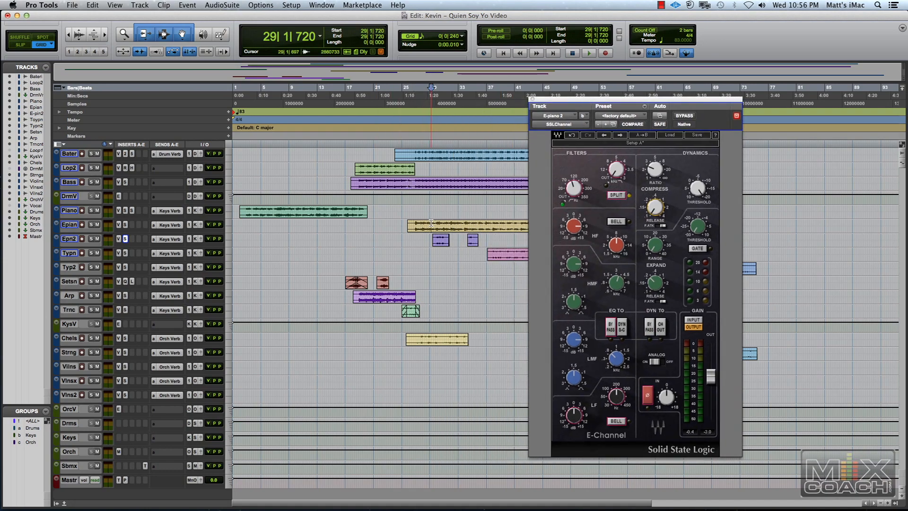
click(91, 225)
click(91, 238)
key(space)
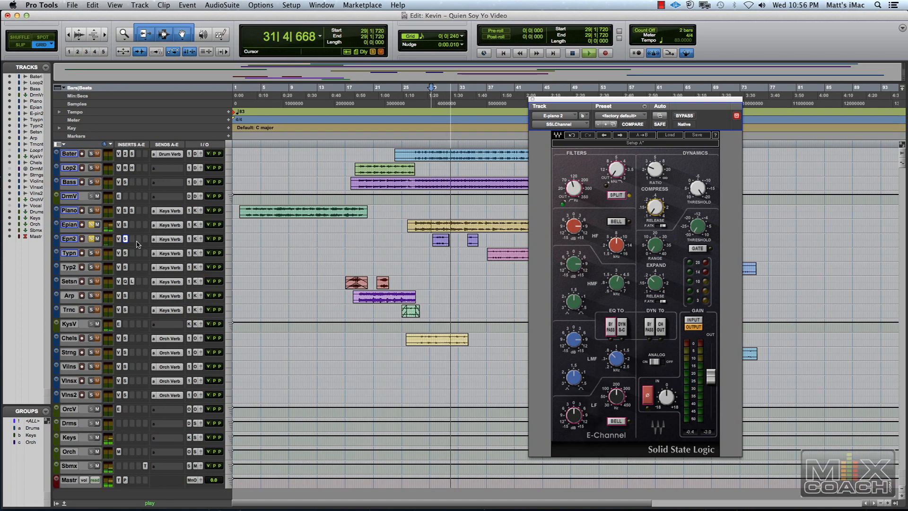
key(space)
click(91, 240)
click(92, 225)
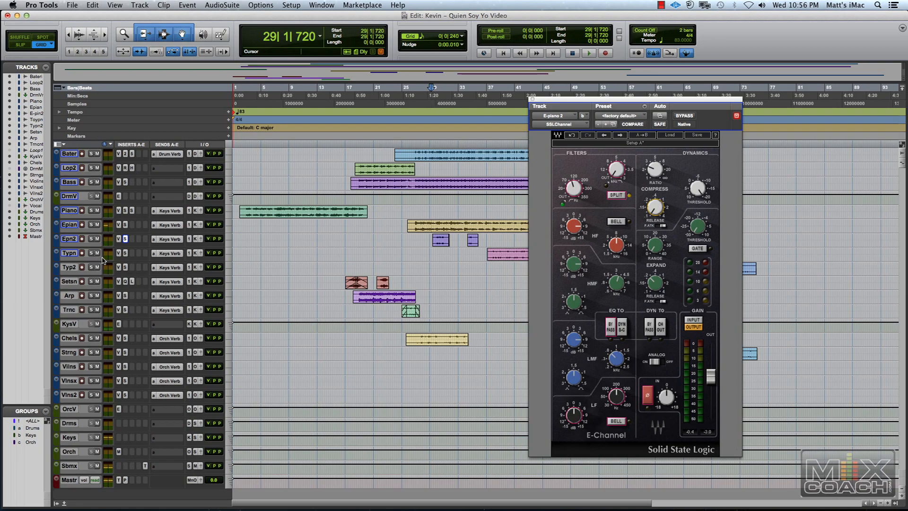
Step: Cue playback at 38|2|720, open Typn's SSLChannel and position it clear of the toy piano clip
click(496, 253)
click(125, 253)
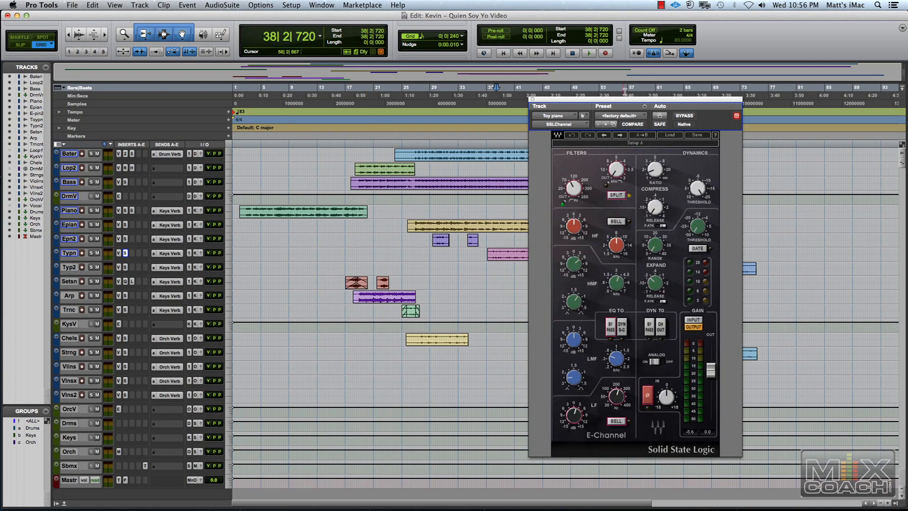
drag(628, 103, 292, 75)
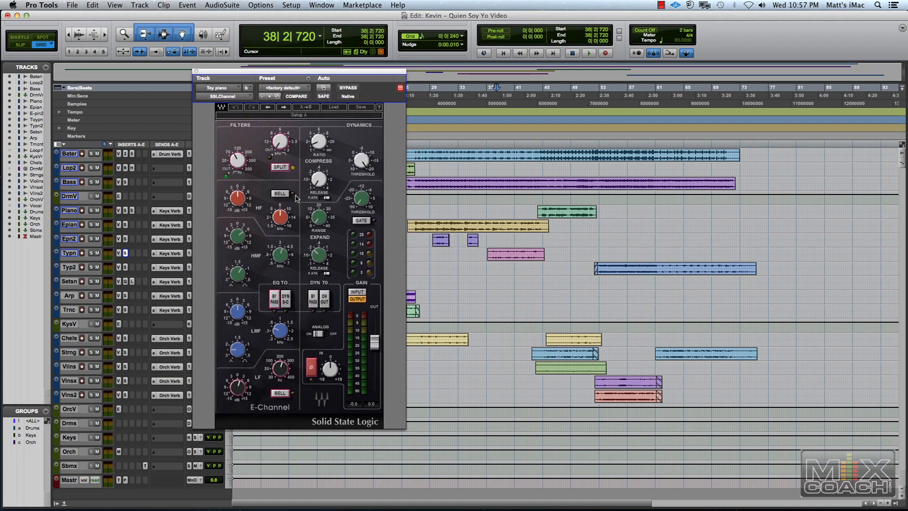
Step: Play from 38|2|720, solo Typn and compare its SSLChannel bypassed and active
key(space)
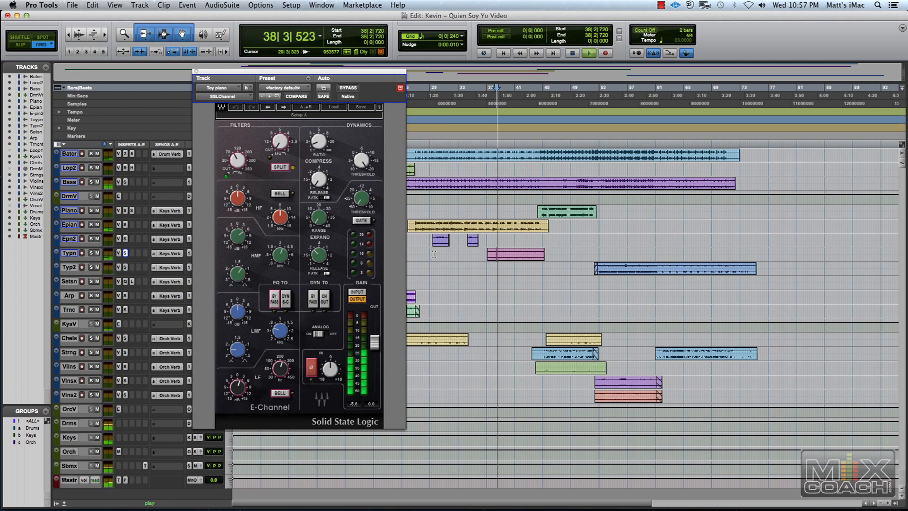
click(91, 253)
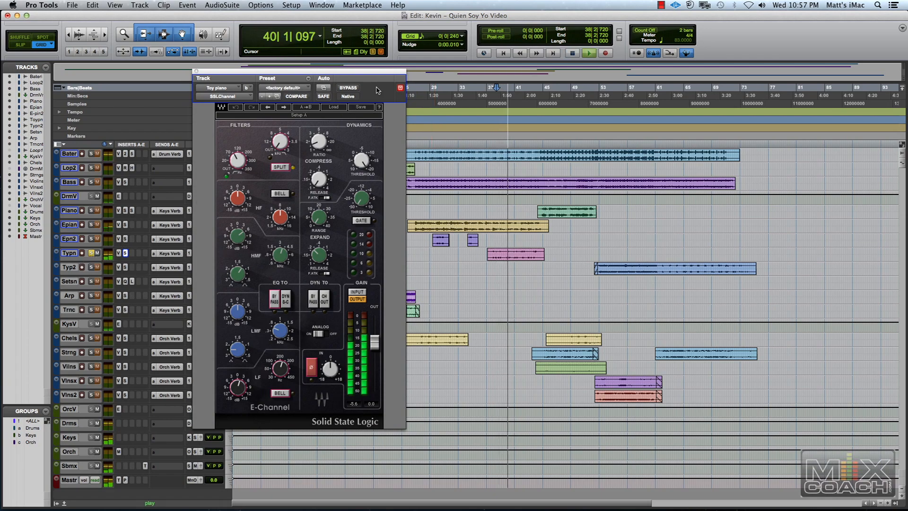
click(342, 89)
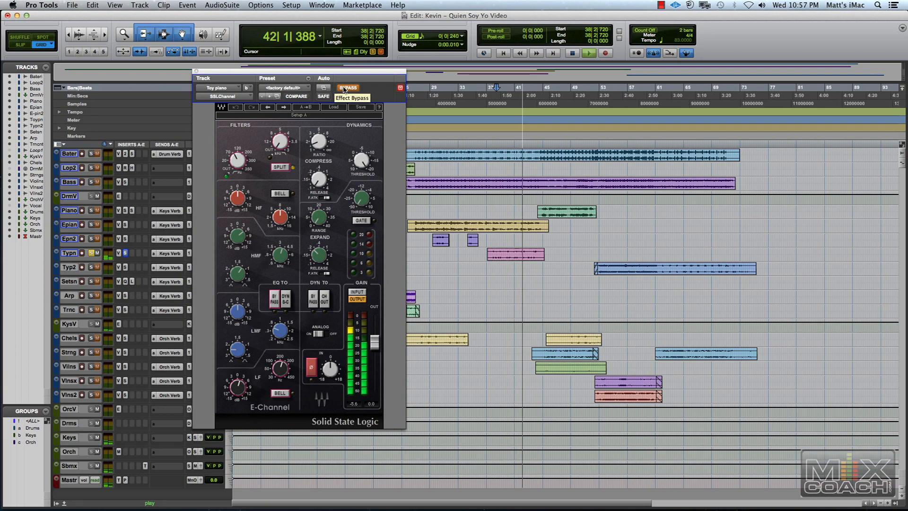
click(343, 90)
key(space)
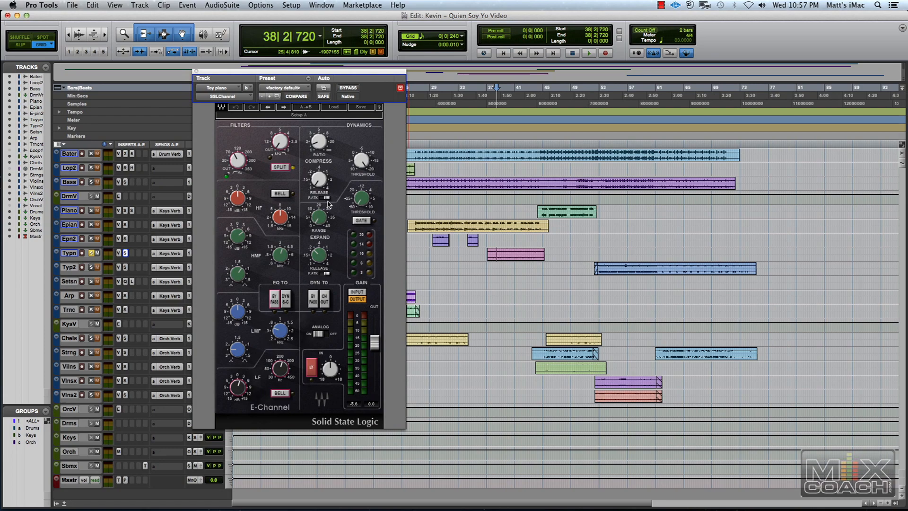
Step: Examine the compressor threshold and high-pass filter in Typn's SSLChannel, repositioning the plug-in and cueing playback at 41|3|000
click(361, 165)
drag(361, 71, 457, 62)
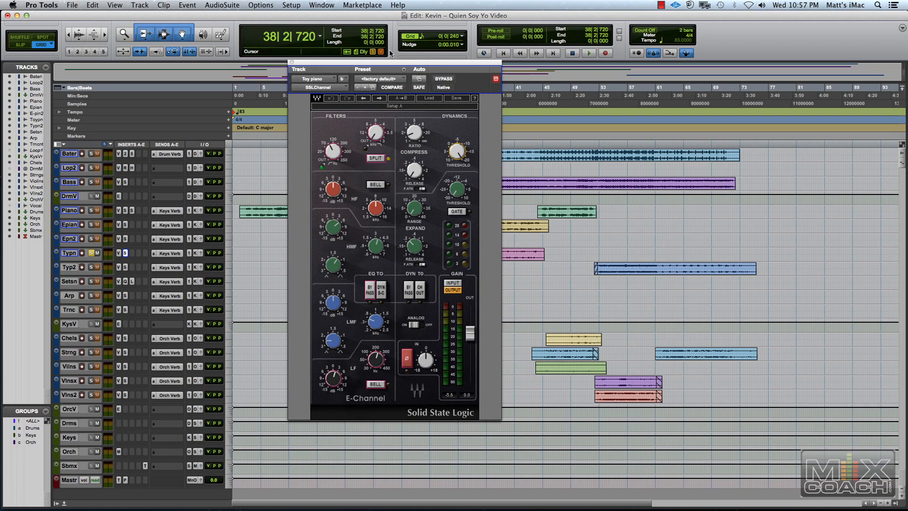
mouse_move(389, 65)
mouse_down()
mouse_move(436, 88)
mouse_move(328, 94)
mouse_move(393, 80)
mouse_up()
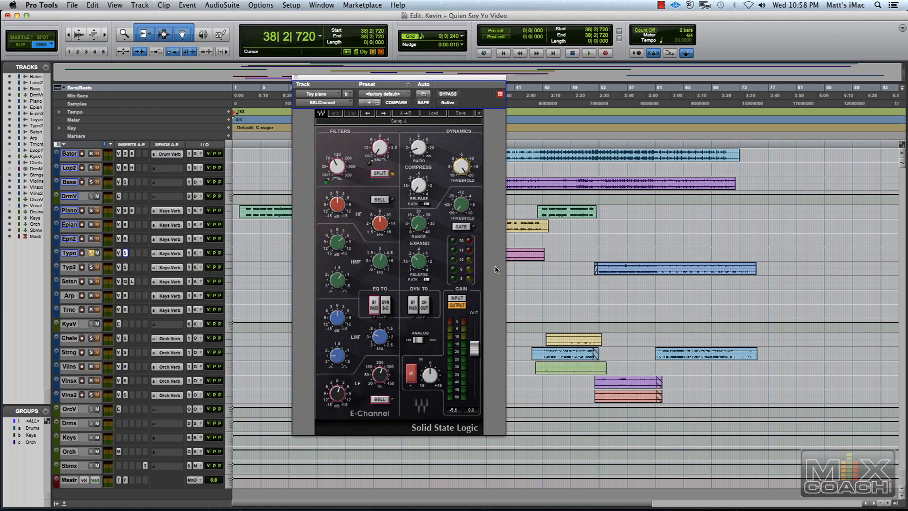
click(516, 254)
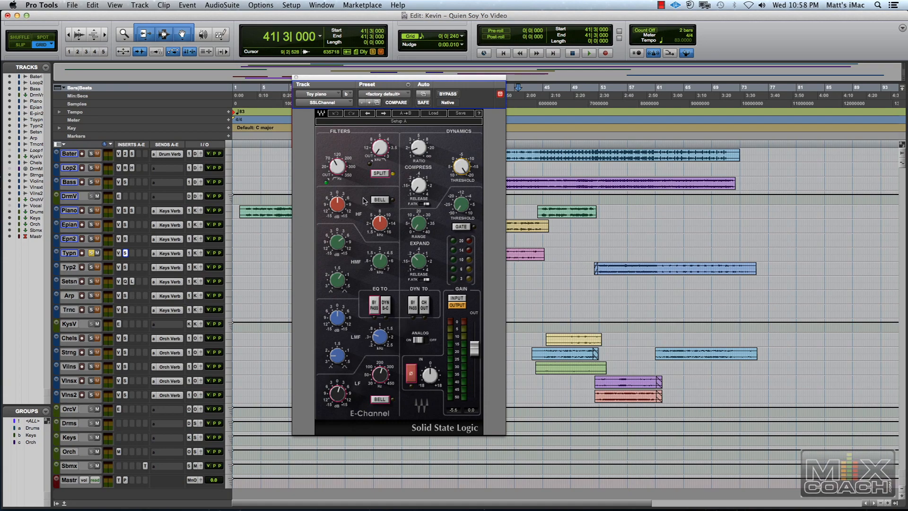
click(335, 165)
mouse_move(427, 255)
Step: Cue playback at 54|4|720, open Typ2's SSLChannel and switch the solo from Typn to Typ2
click(613, 266)
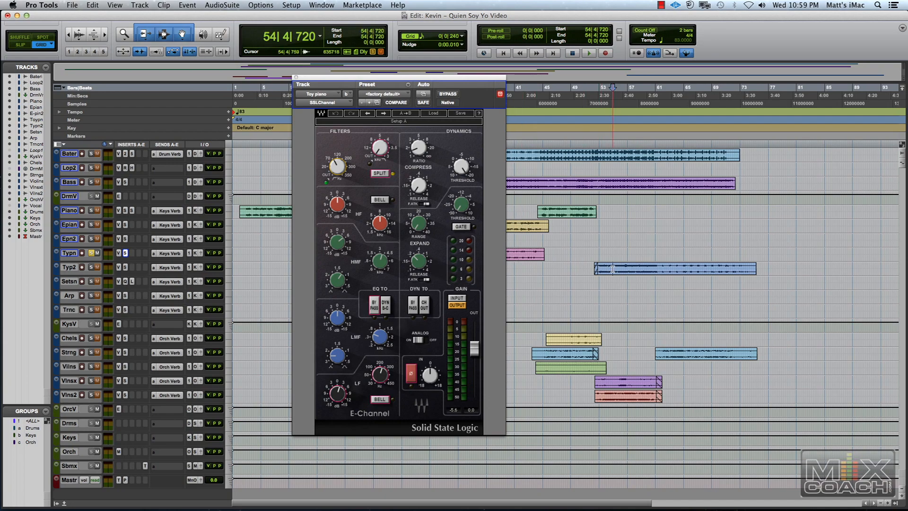
click(125, 267)
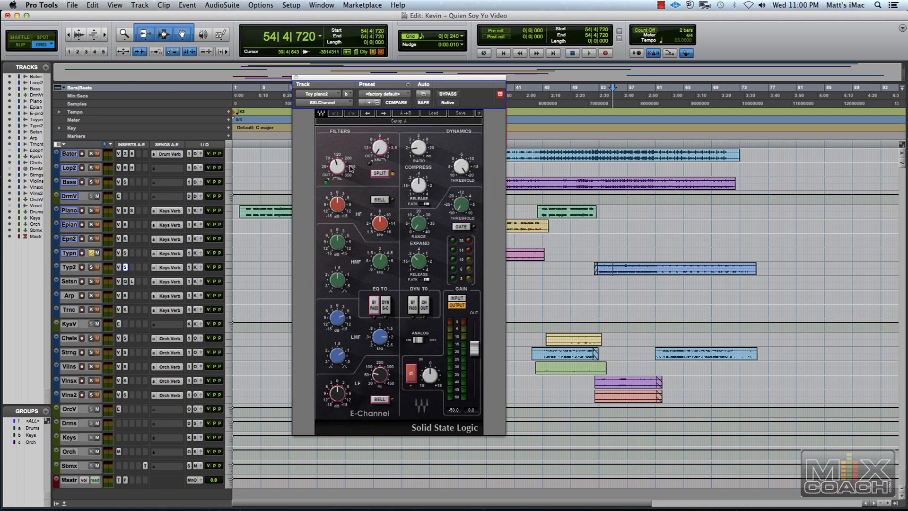
key(space)
key(space)
click(92, 267)
click(91, 253)
Step: Audition the soloed Typ2 from 54|4|720, comparing its SSLChannel bypassed and active
key(space)
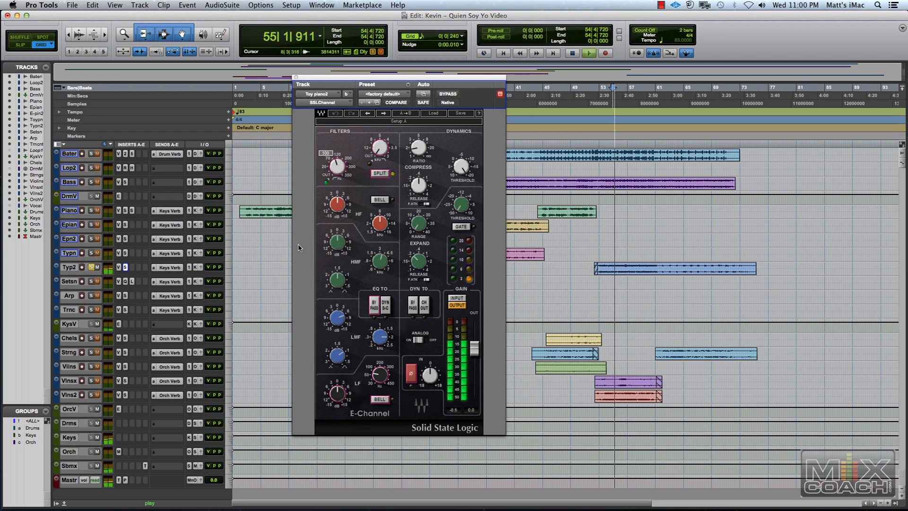
click(447, 94)
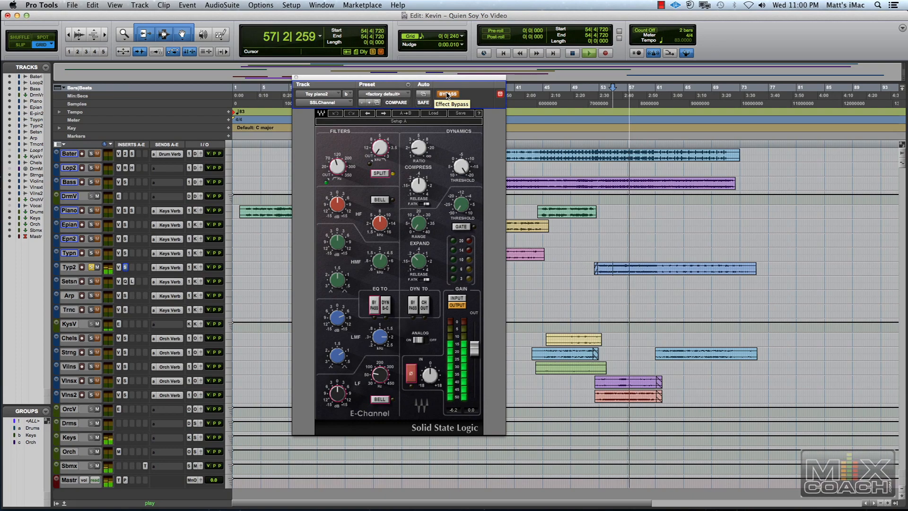
click(448, 94)
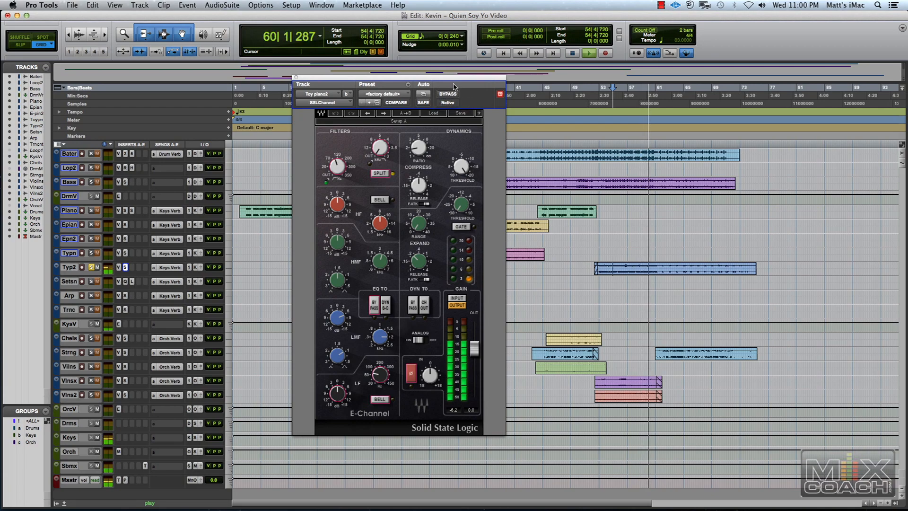
key(space)
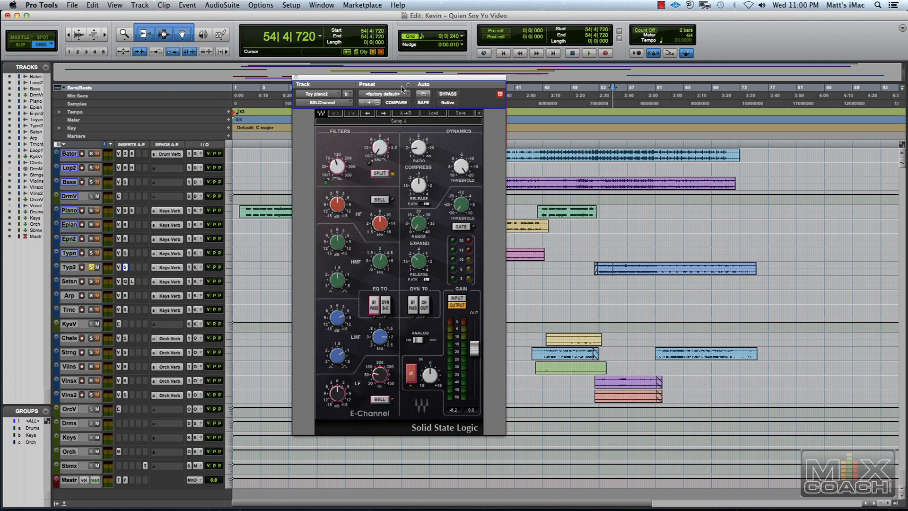
Step: Close Typ2's SSLChannel and return to the Mix window
drag(403, 78, 413, 108)
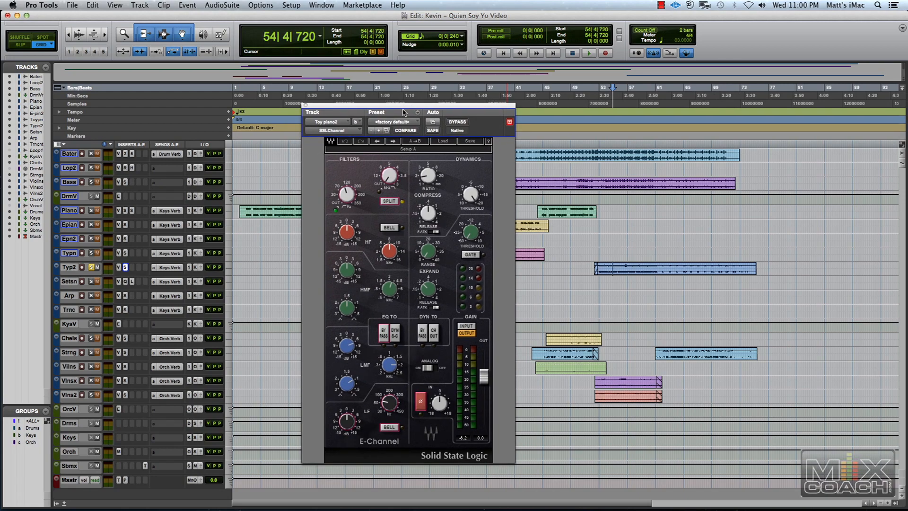
click(305, 105)
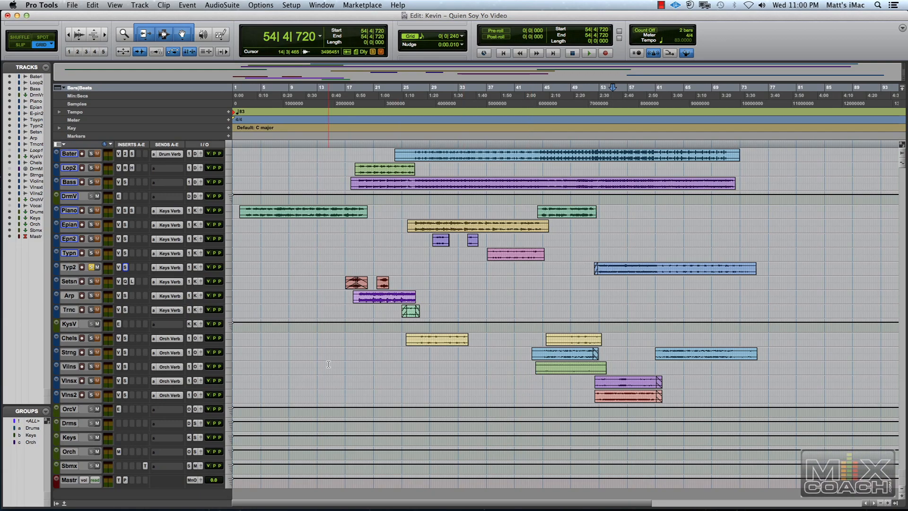
key(super+equal)
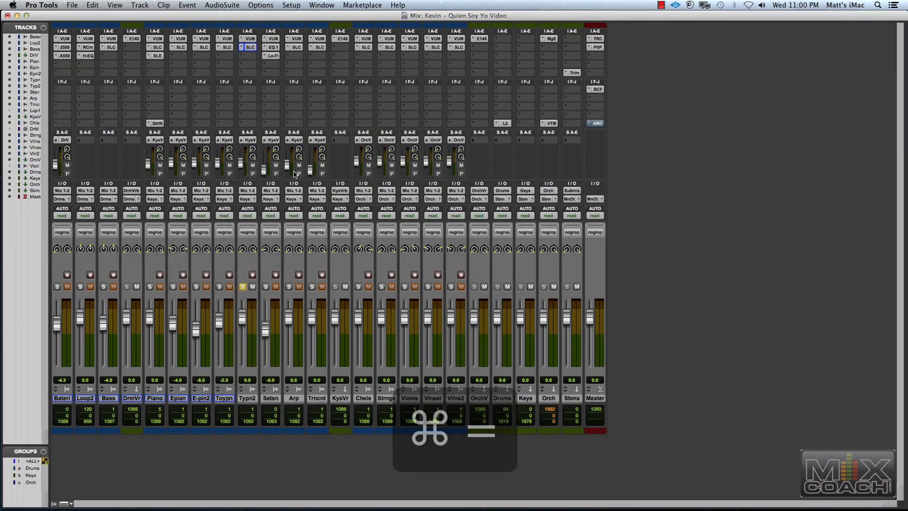
Step: Review the SSLChannel settings on Chels, Strngs, Violns and Vlnsxt in turn, and close the plug-in
click(367, 47)
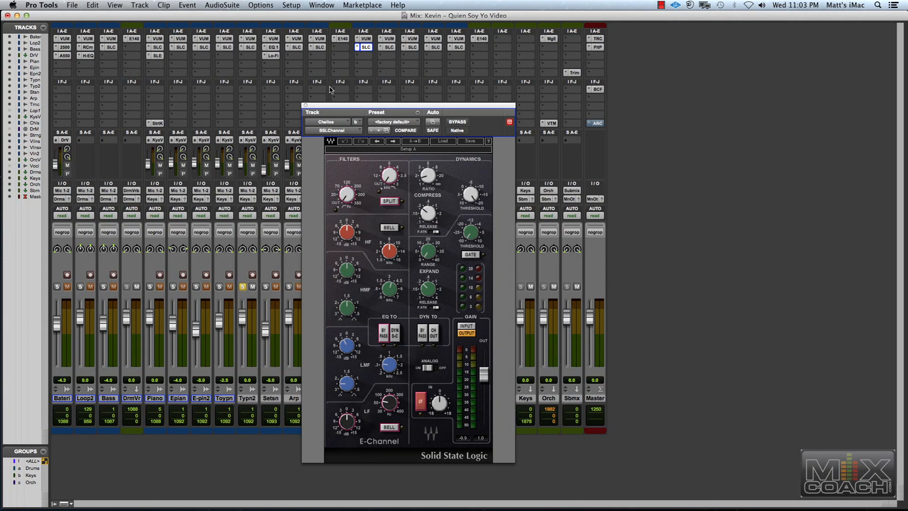
click(389, 47)
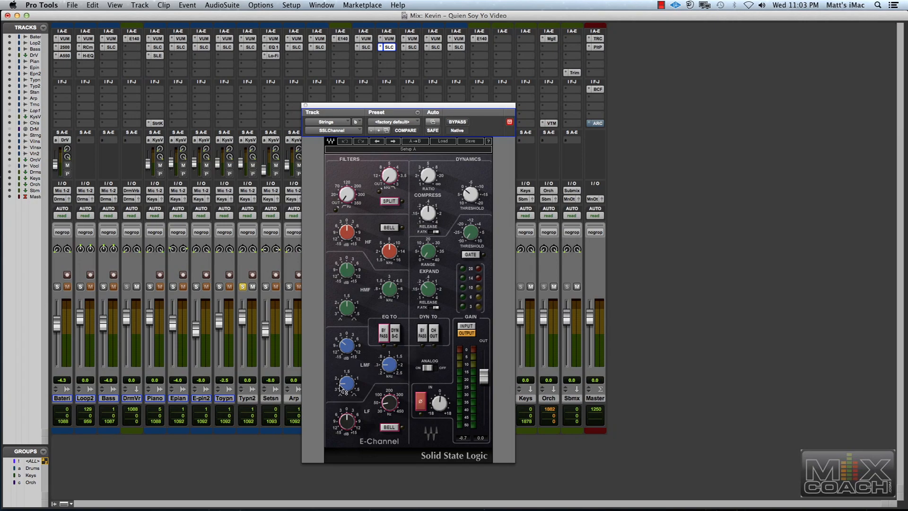
mouse_move(343, 385)
click(411, 48)
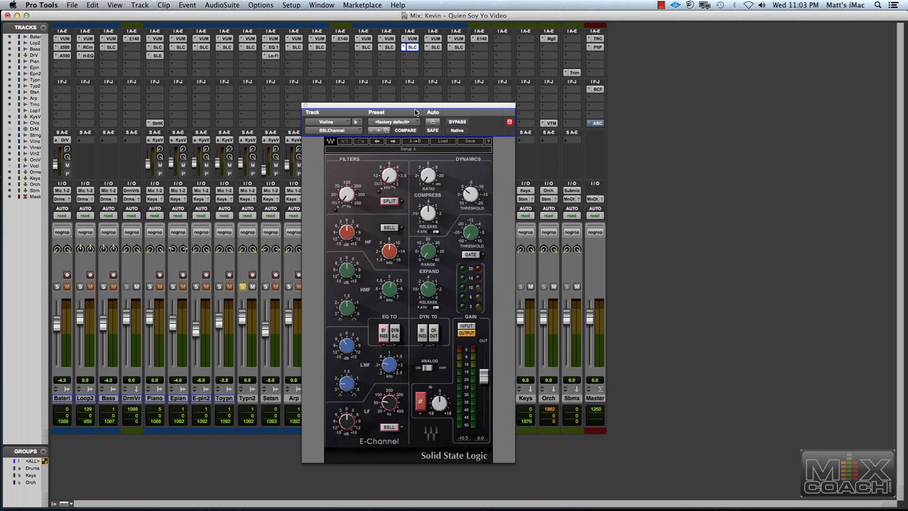
mouse_move(391, 370)
click(437, 48)
click(305, 105)
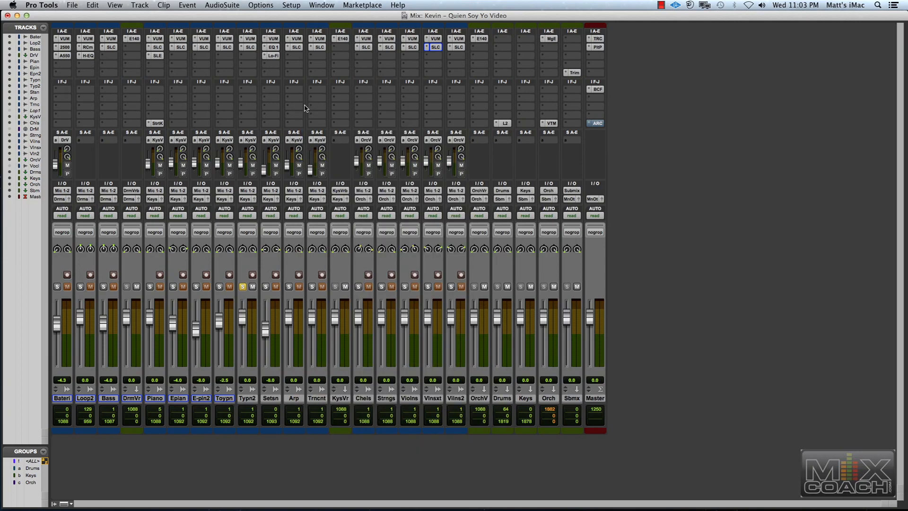
Step: Clear Typn2's solo and inspect the L2 Ultramaximizer on the Drums bus, closing it when finished
click(243, 287)
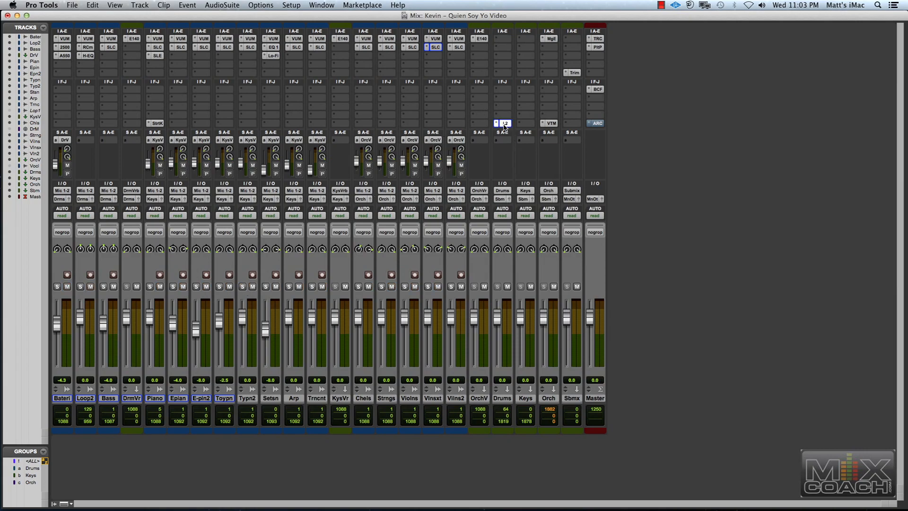
click(504, 124)
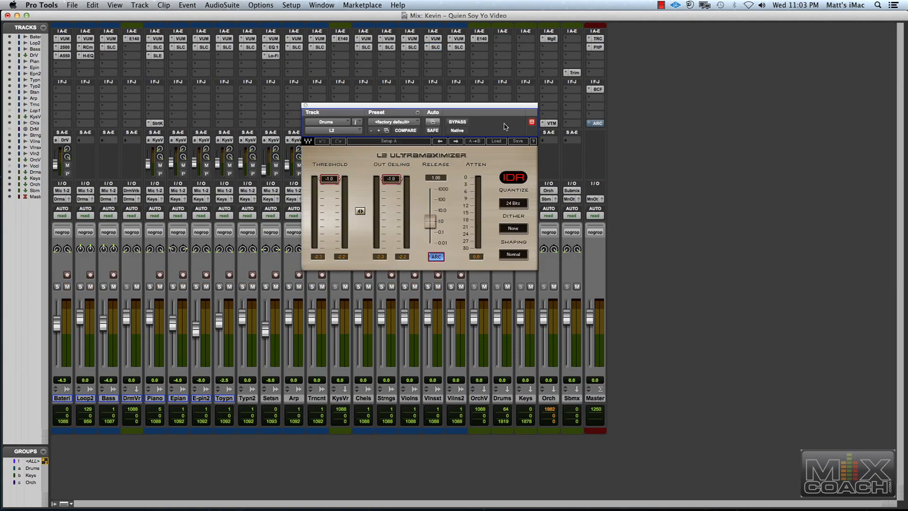
click(304, 105)
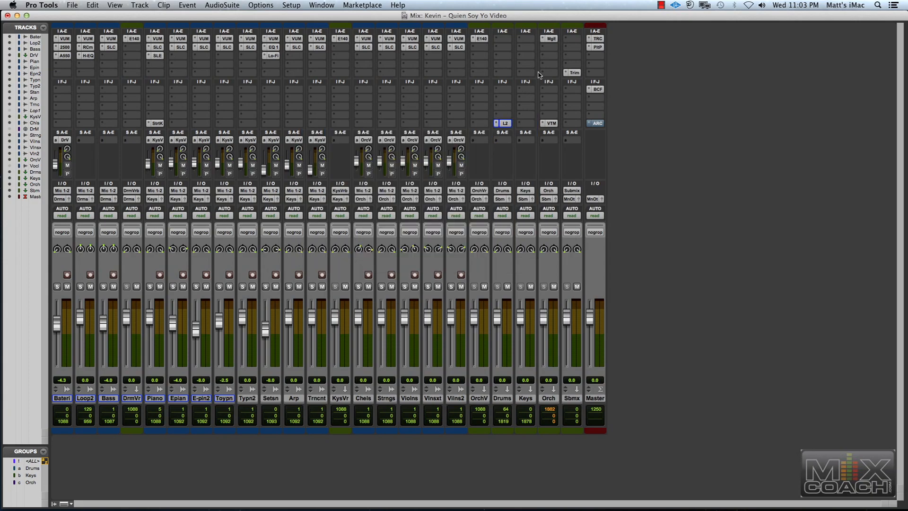
Step: Open the Orch bus's Maag EQ4 over the Edit window, solo Vlnsx and Vlns2, and play them from 55|3|000
click(550, 39)
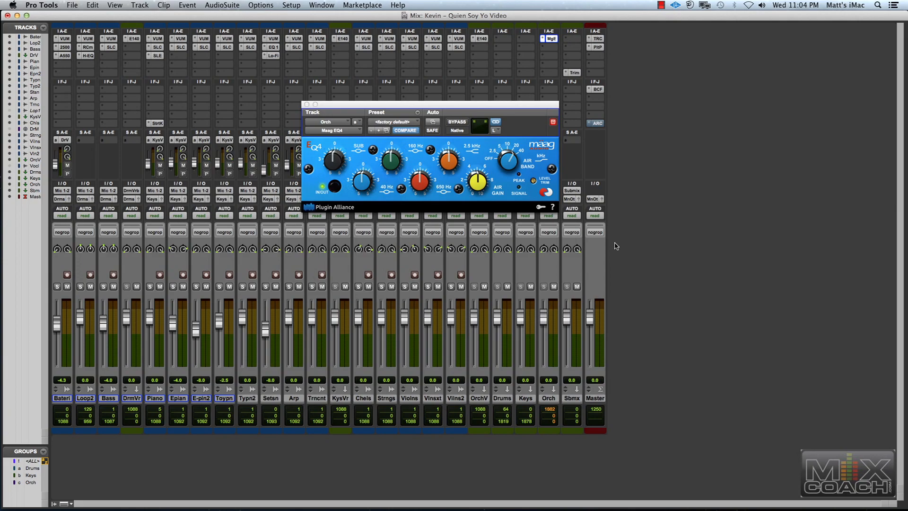
key(super+equal)
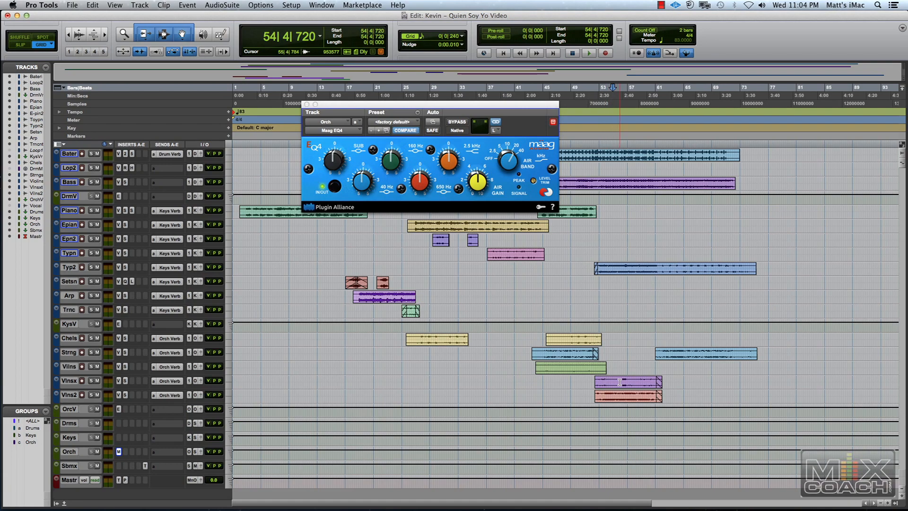
click(615, 383)
click(91, 380)
click(91, 395)
key(space)
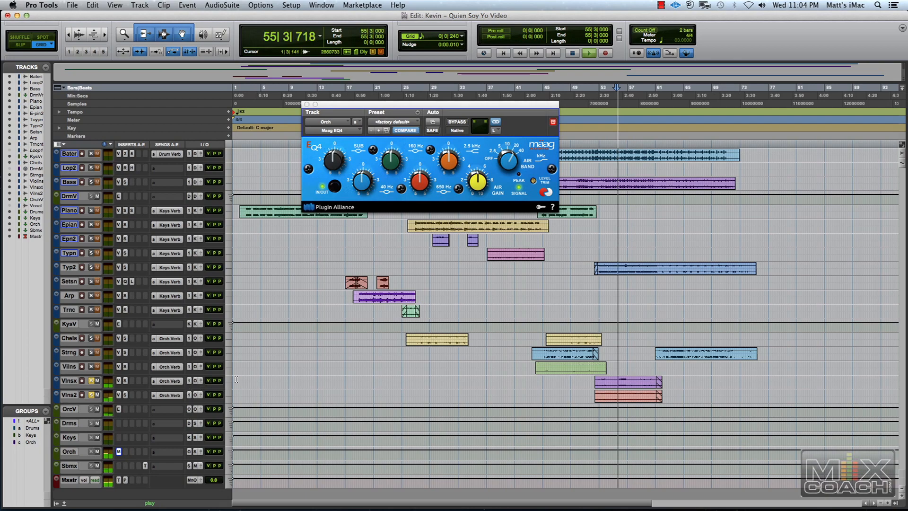
Step: Compare the Orch bus's Maag EQ4 bypassed and active during playback, stopping playback and closing the plug-in when finished
click(457, 122)
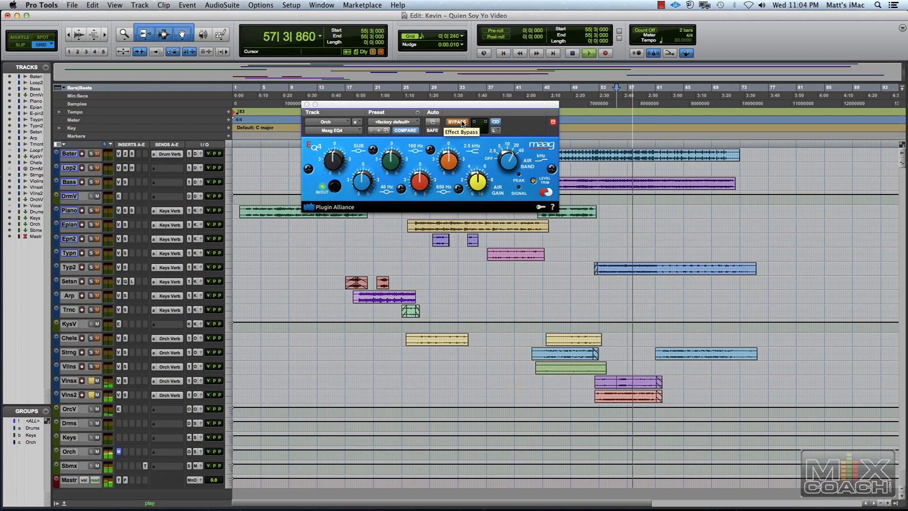
click(456, 122)
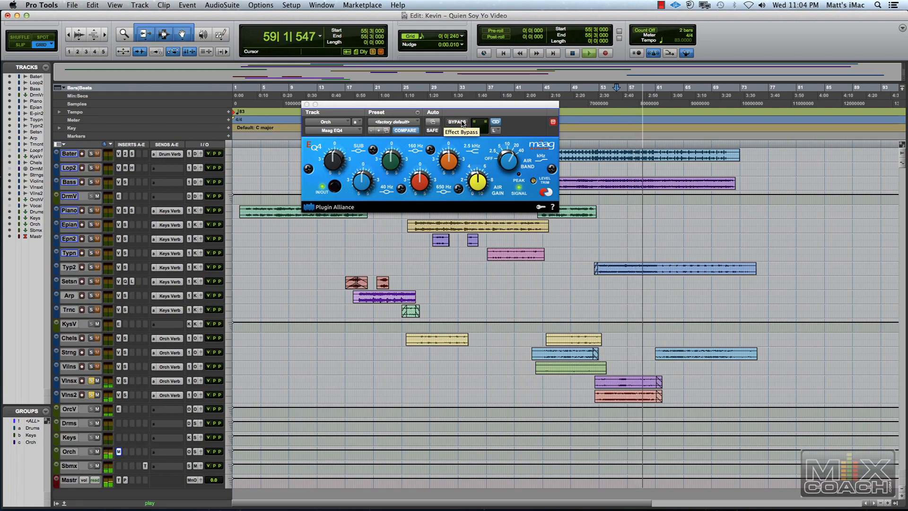
click(462, 123)
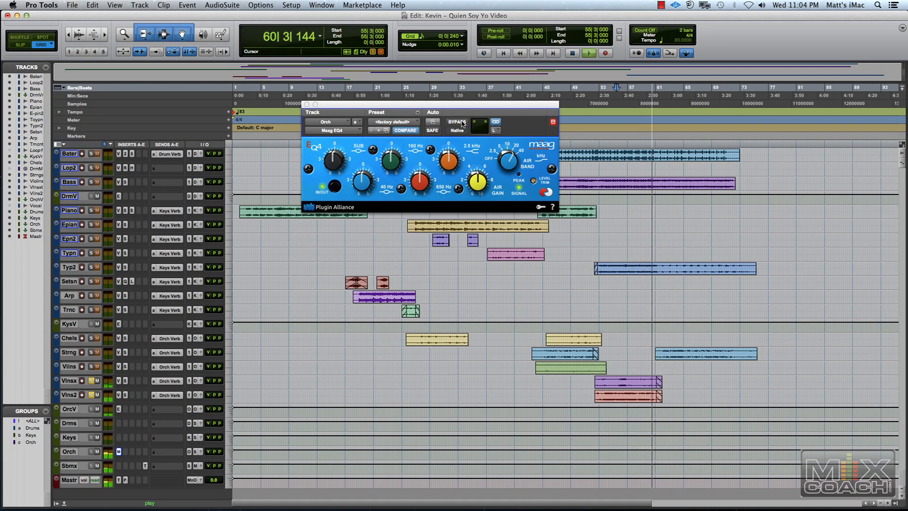
click(462, 123)
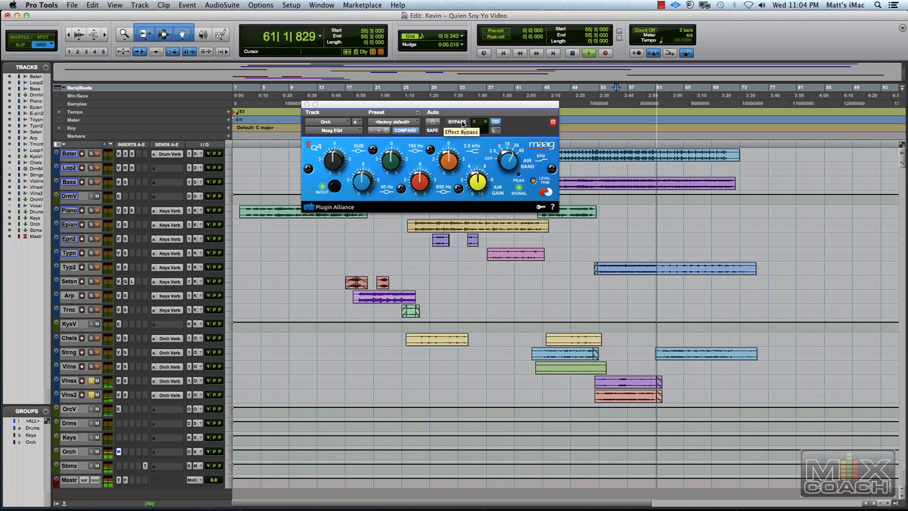
key(space)
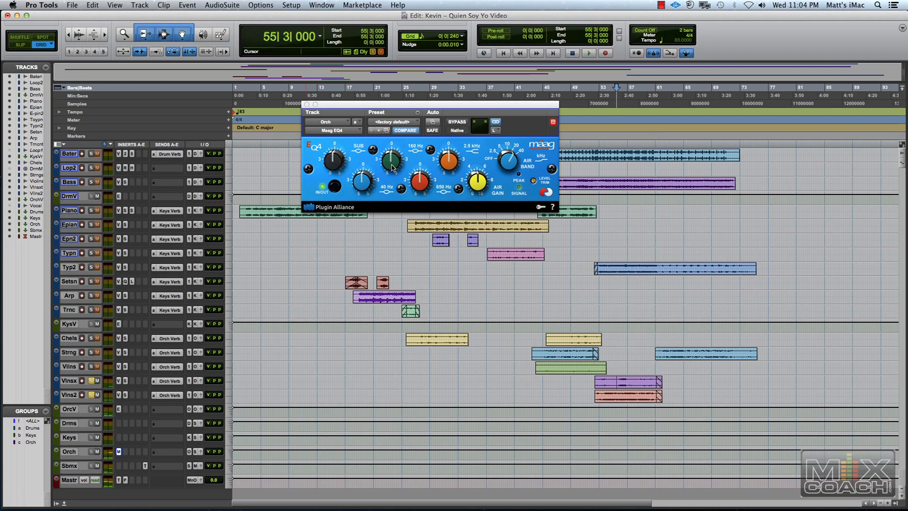
click(306, 104)
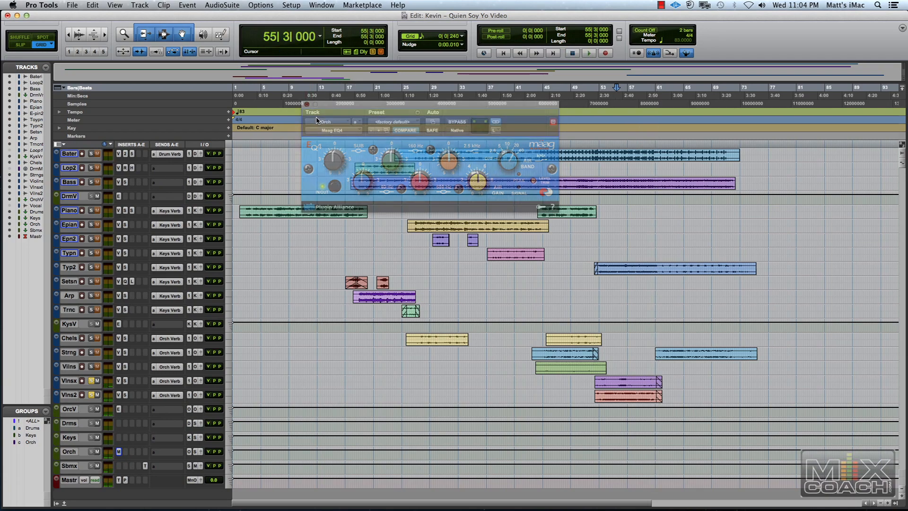
Step: Open the Orch bus's Virtual Tape Machines insert over the Edit window, moving it clear of the orchestral tracks
key(super+equal)
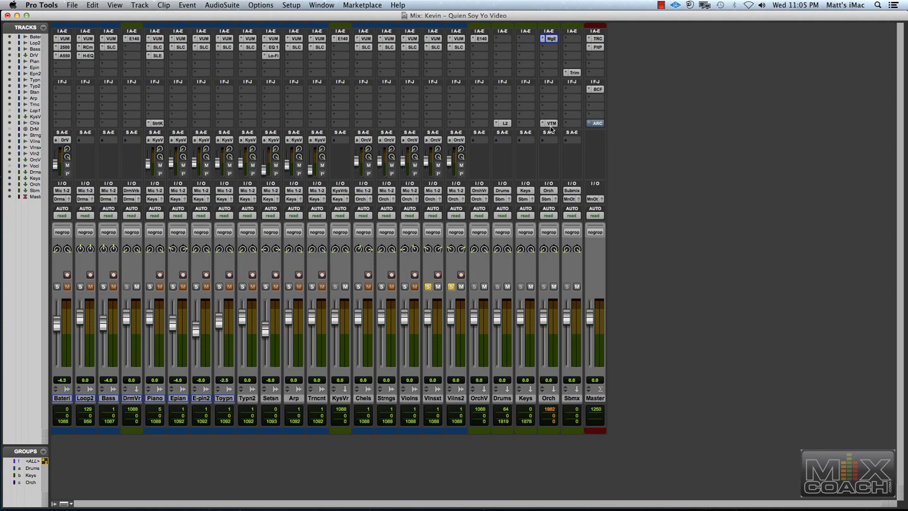
click(551, 124)
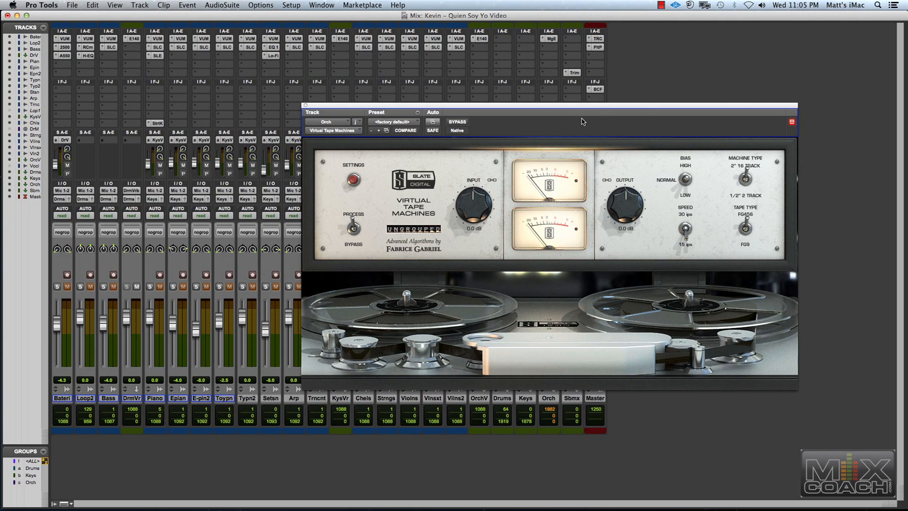
key(super+equal)
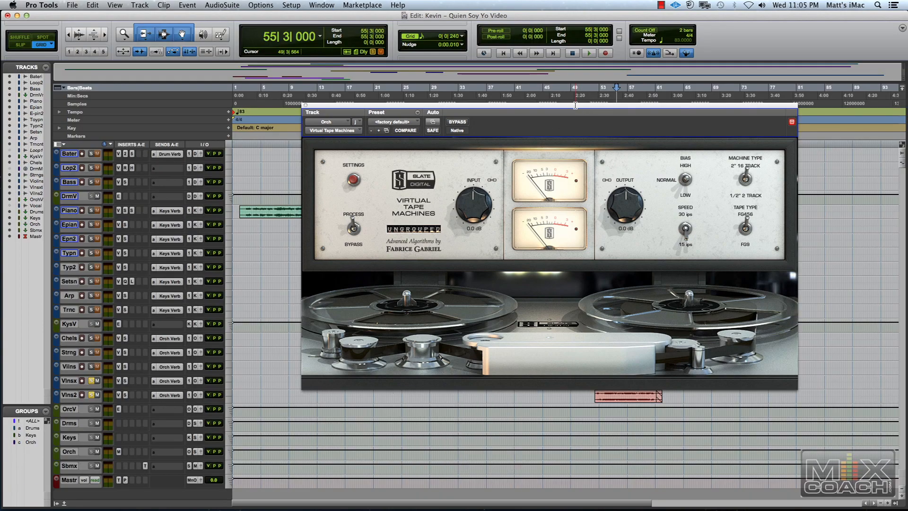
drag(574, 105, 324, 48)
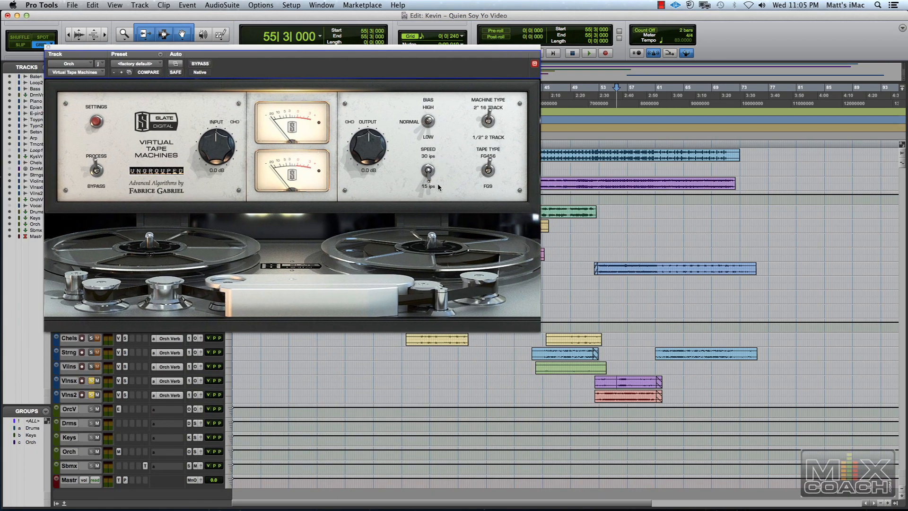
Step: Add Chels, Strng and Vilns to the soloed tracks and play the orchestral section from 48|4|240
click(570, 337)
click(91, 338)
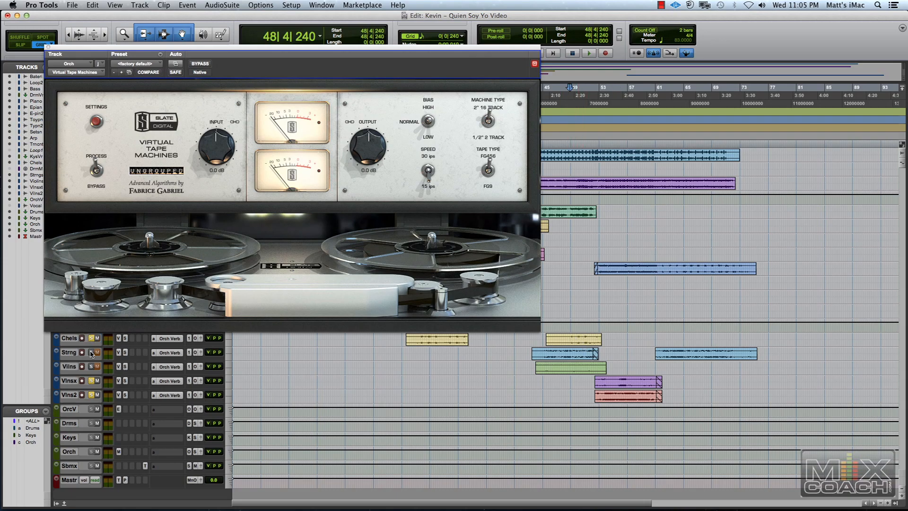
click(91, 366)
key(space)
Step: Compare the Orch bus's Virtual Tape Machines bypassed and active, stopping playback and closing the plug-in when finished
click(200, 64)
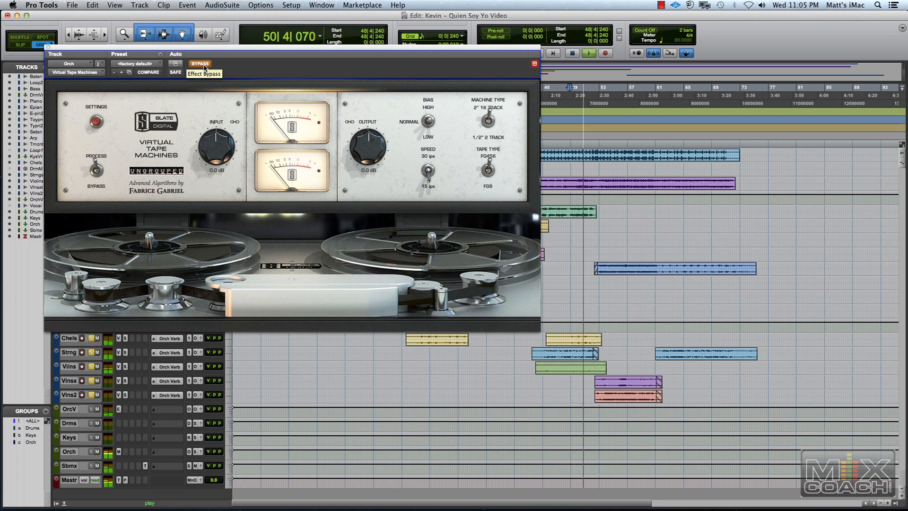
click(200, 64)
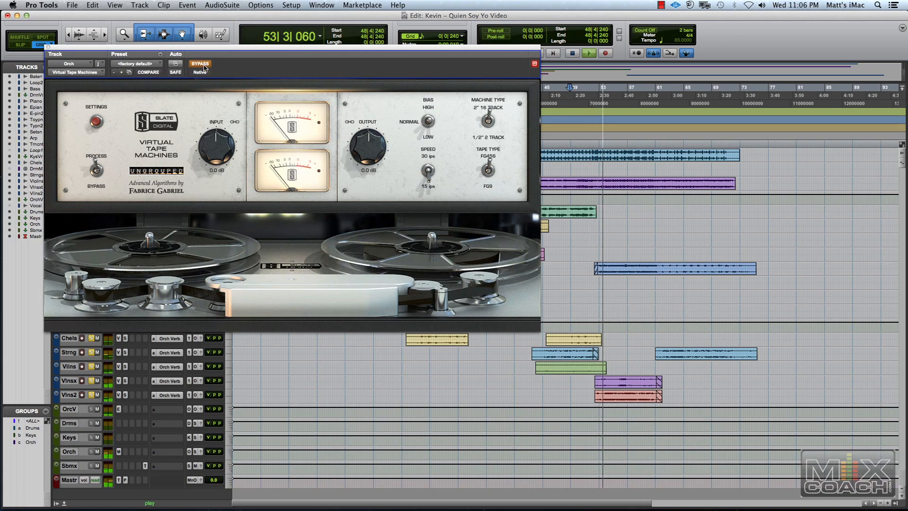
click(204, 67)
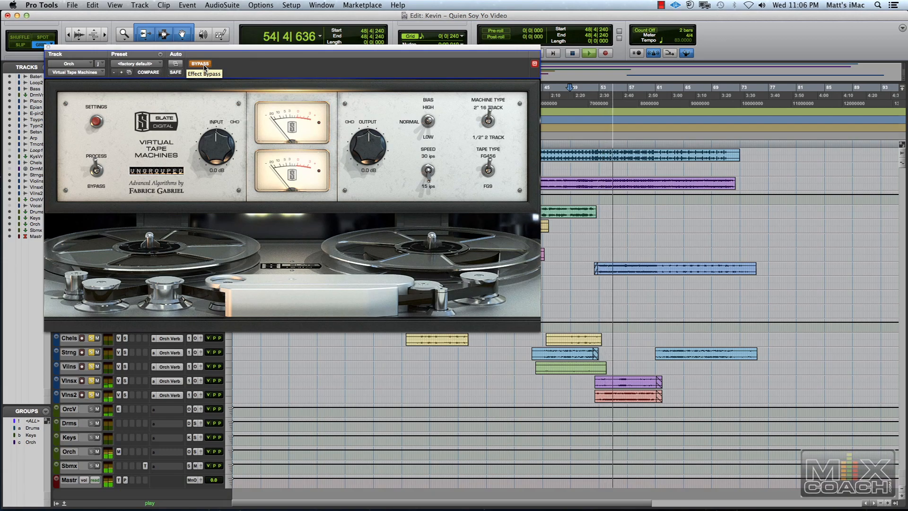
click(204, 67)
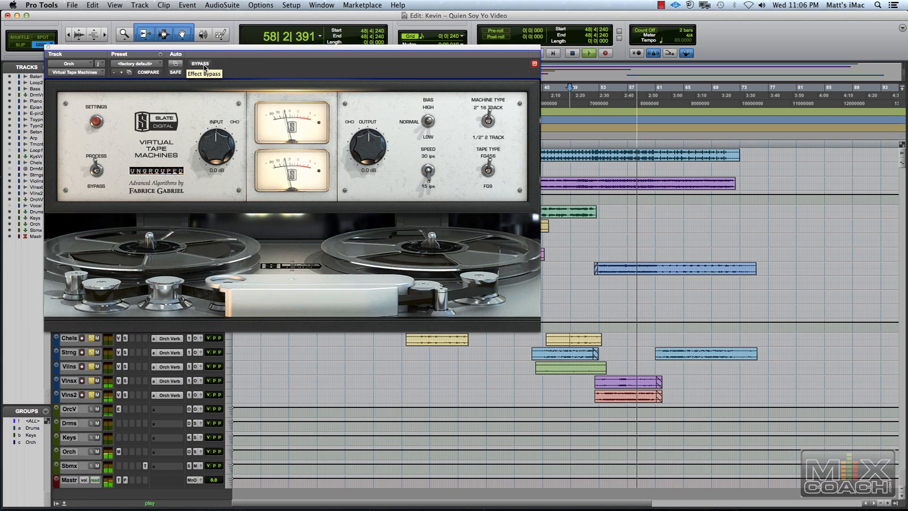
key(space)
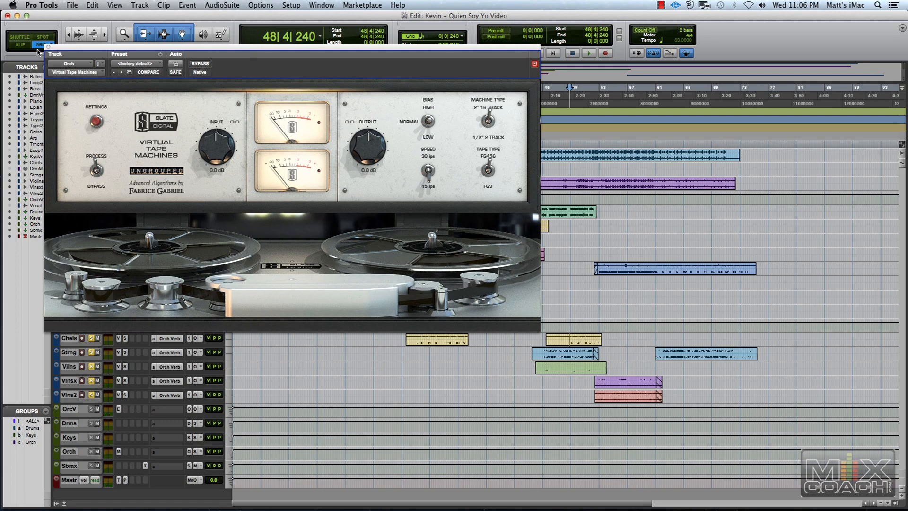
click(49, 48)
Step: Clear all track solos in the Mix window and open the Master's T-RackS Bus Compressor over the Edit window
key(super+equal)
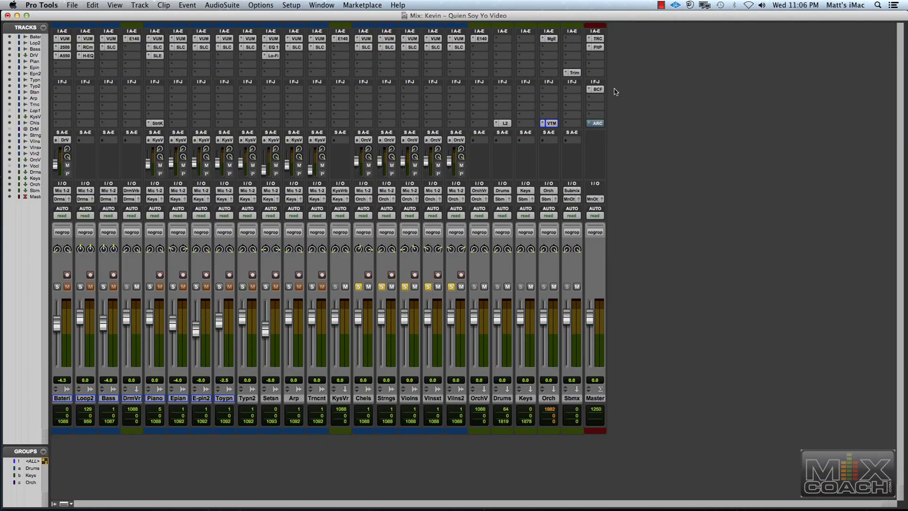
alt+click(404, 286)
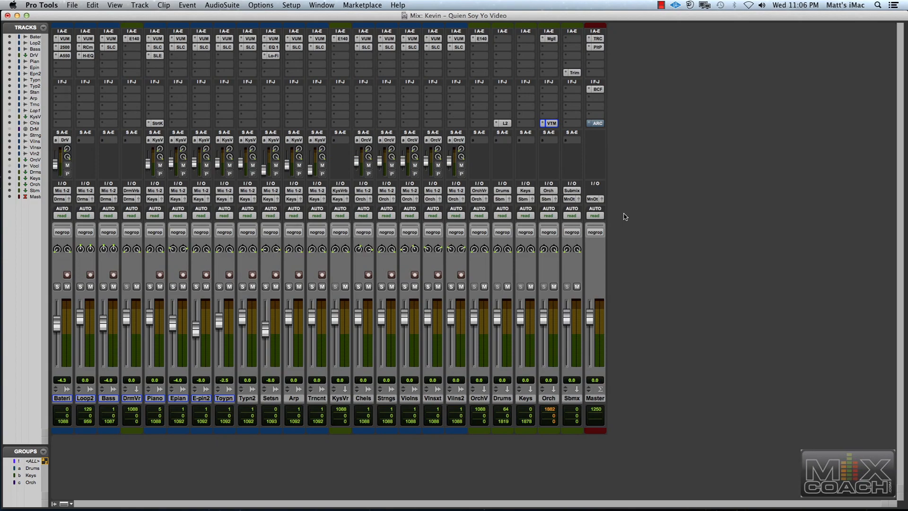
click(598, 39)
drag(354, 48, 598, 158)
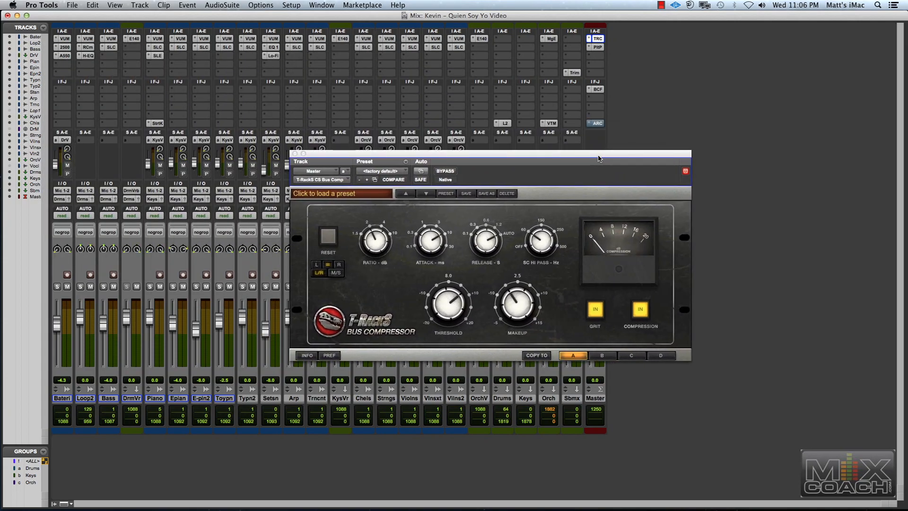
key(super+equal)
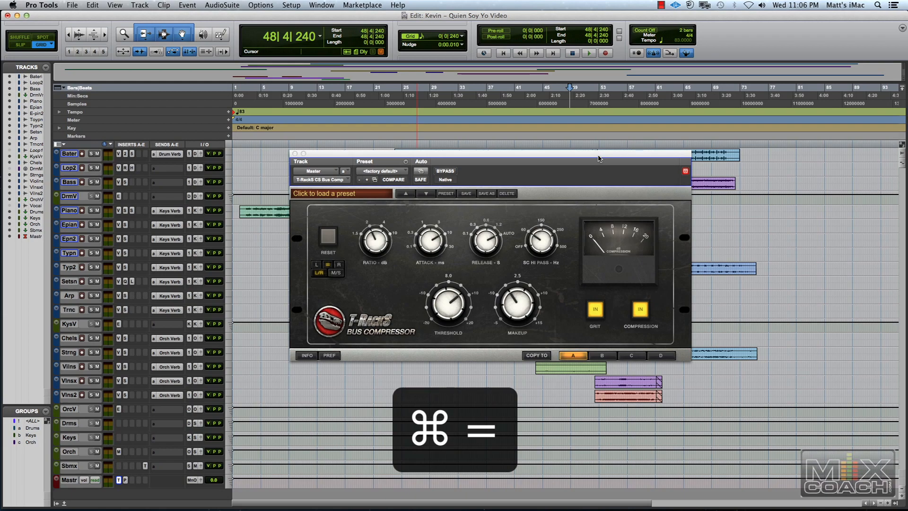
drag(533, 163, 497, 273)
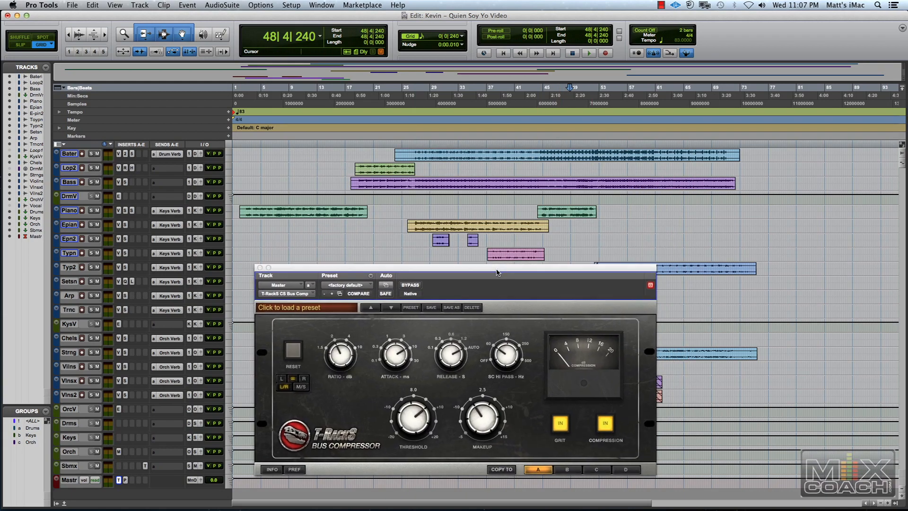
Step: Play the full mix from 26|3|720, compare the Master's T-RackS Bus Compressor bypassed and active, and close the plug-in
click(414, 181)
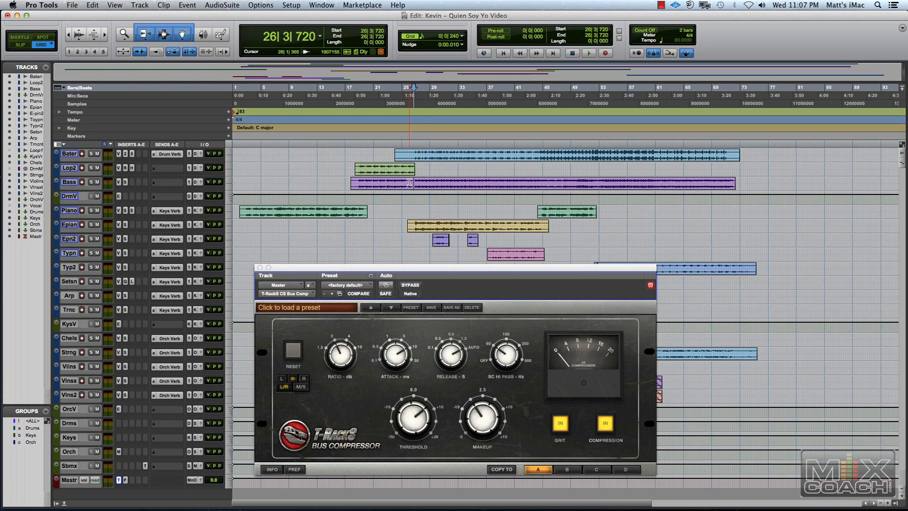
key(space)
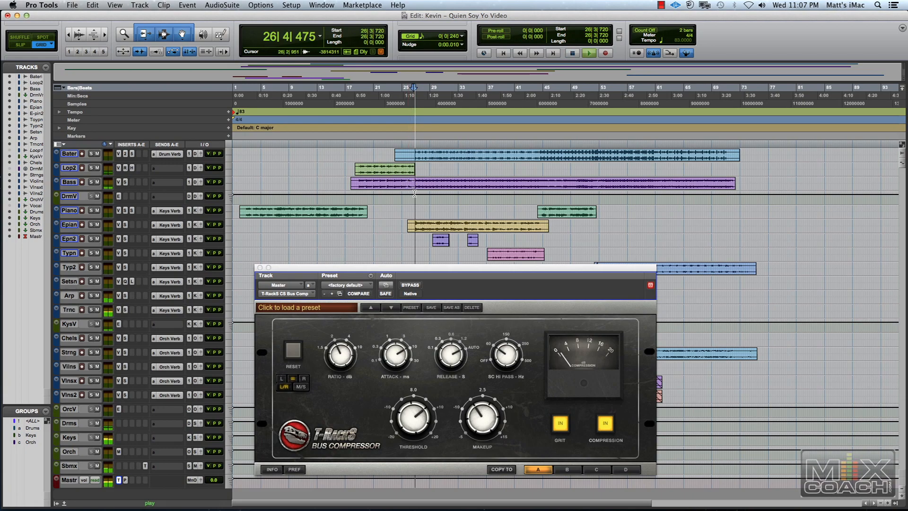
click(409, 289)
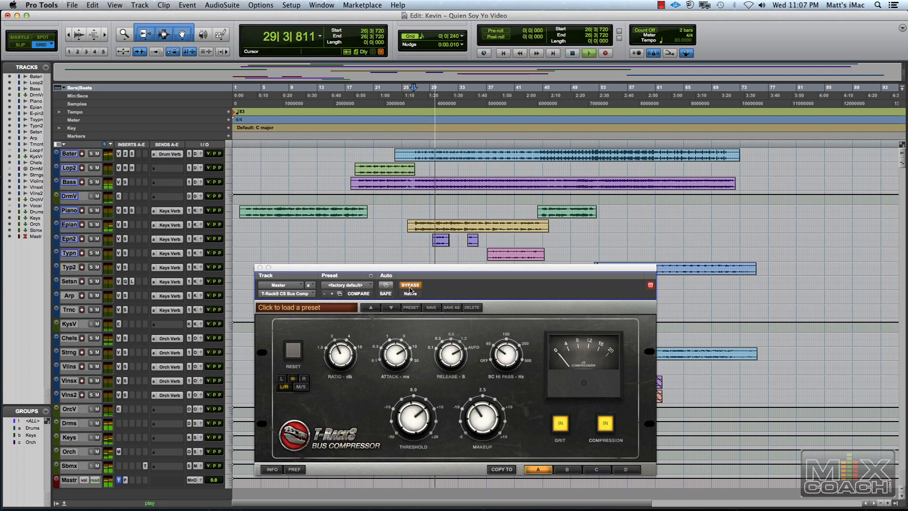
click(409, 287)
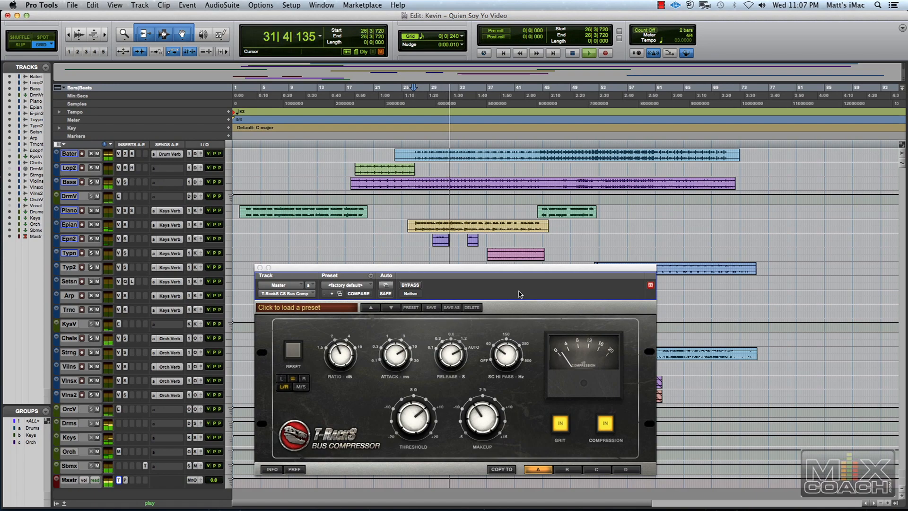
key(space)
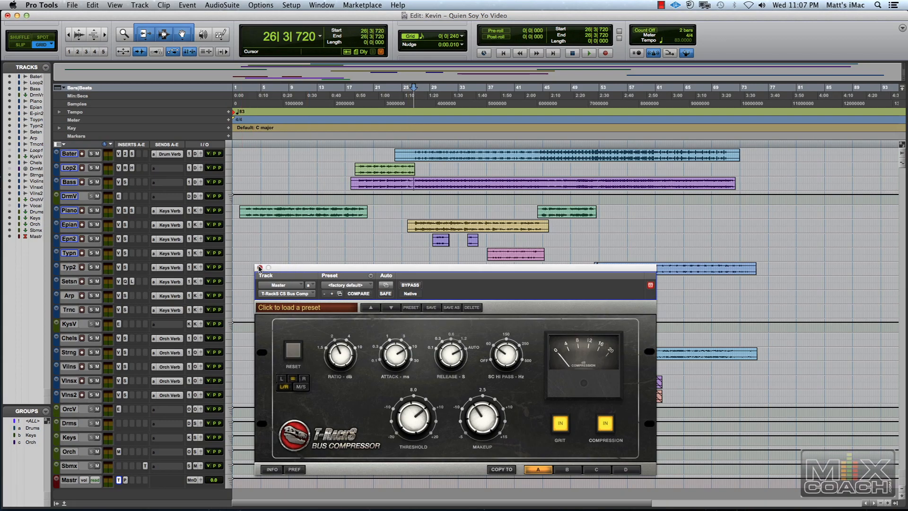
click(259, 267)
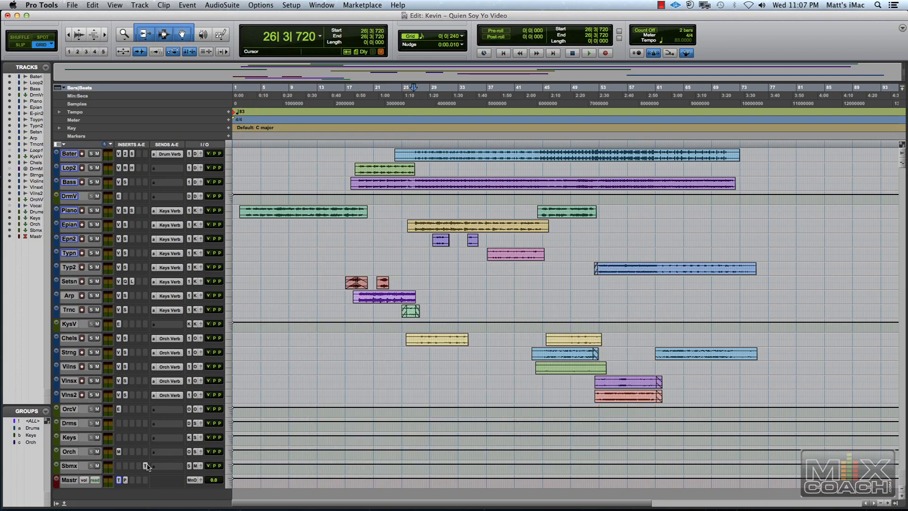
Step: Open the Master's UAD Pultec-Pro Legacy equalizer and position its window below the upper tracks' clips
click(126, 480)
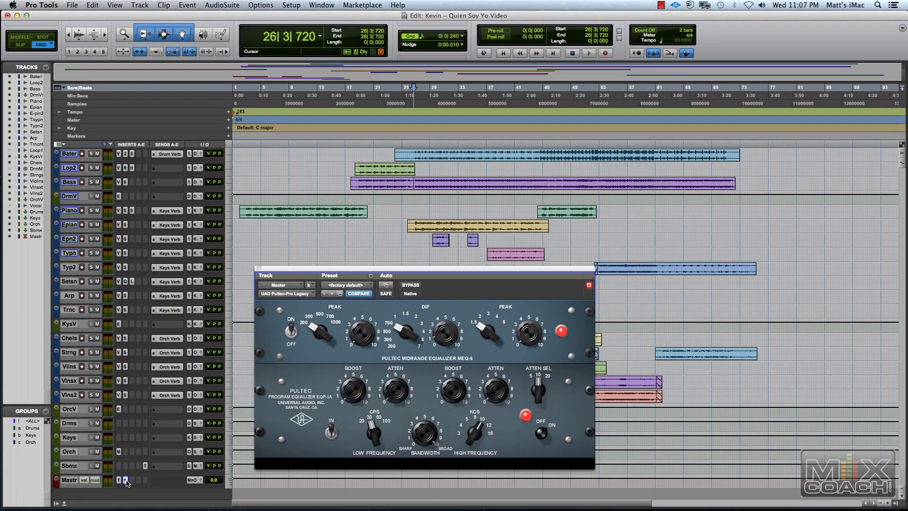
drag(443, 271, 469, 164)
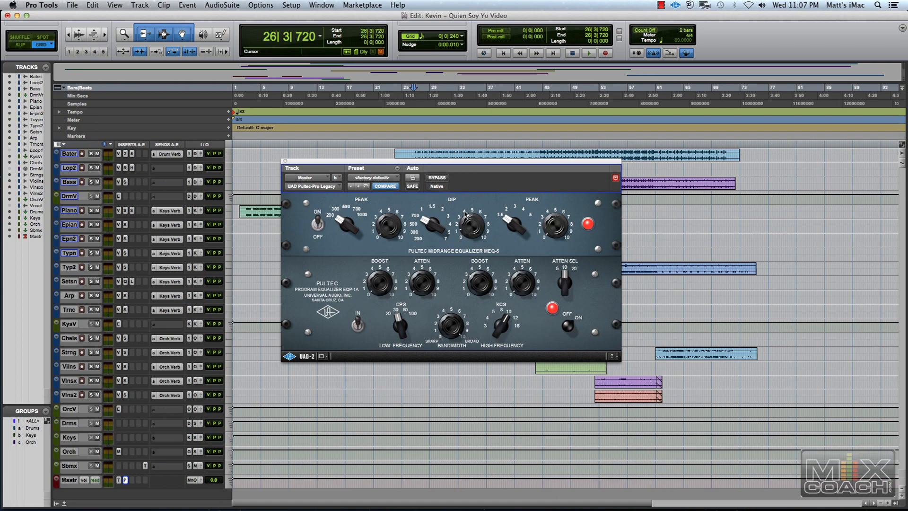
drag(455, 164, 402, 260)
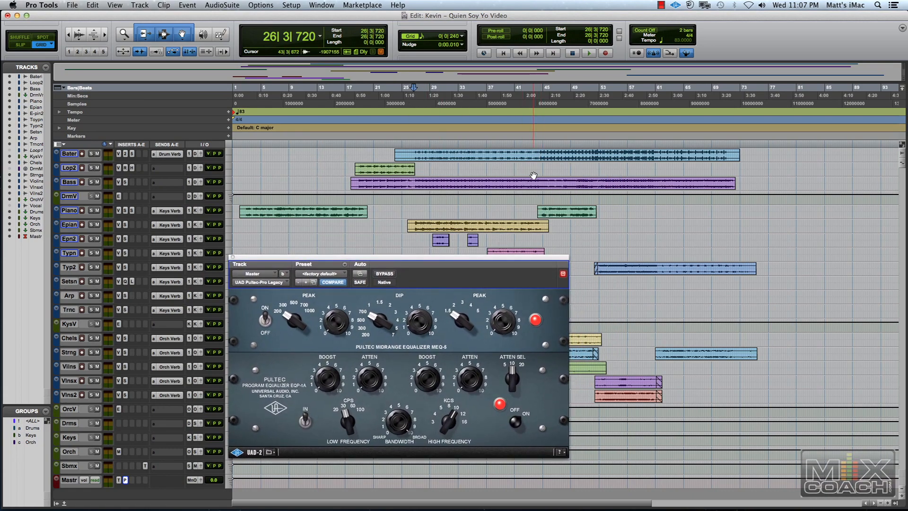
Step: Play the full mix from 26|3|480, compare the Master's UAD Pultec-Pro Legacy bypassed and active, and close the plug-in
click(540, 154)
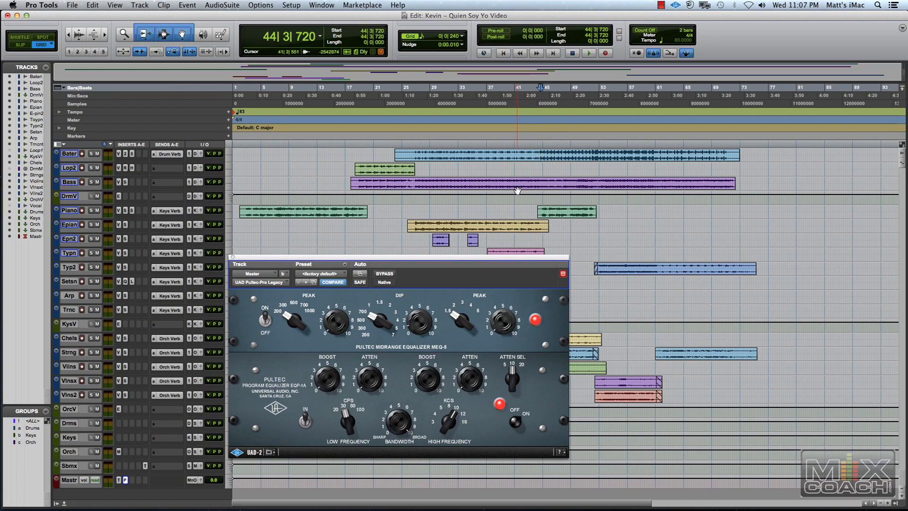
click(412, 154)
key(space)
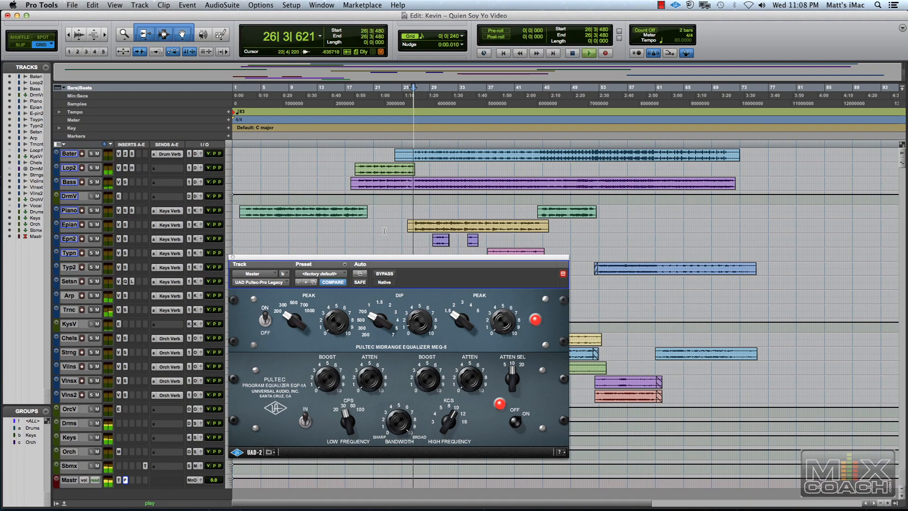
click(386, 275)
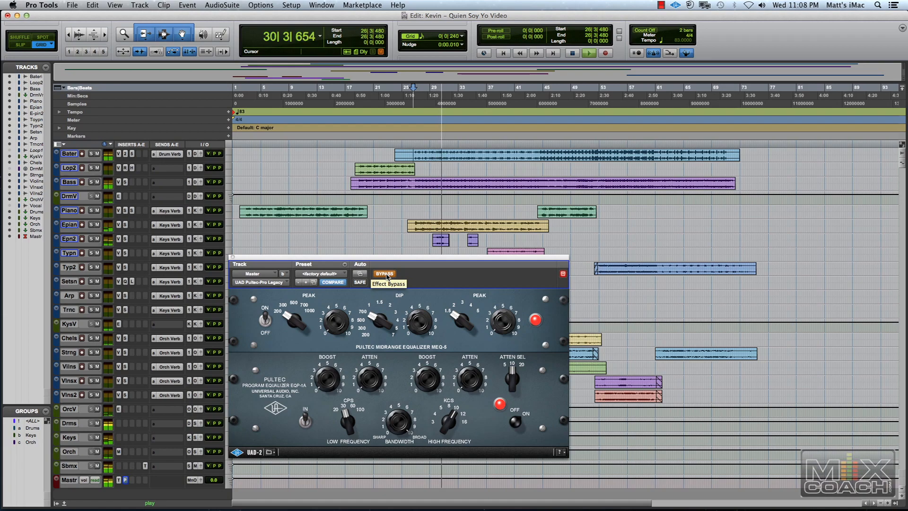
click(385, 275)
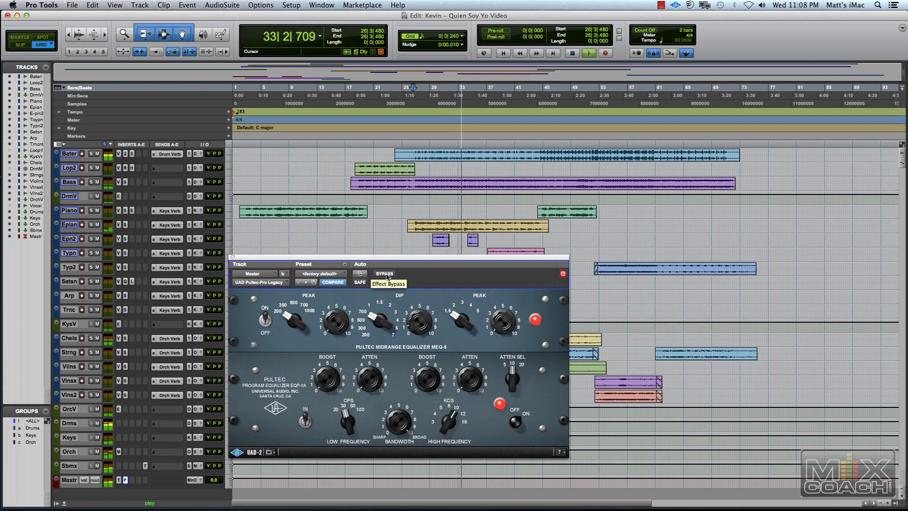
click(386, 274)
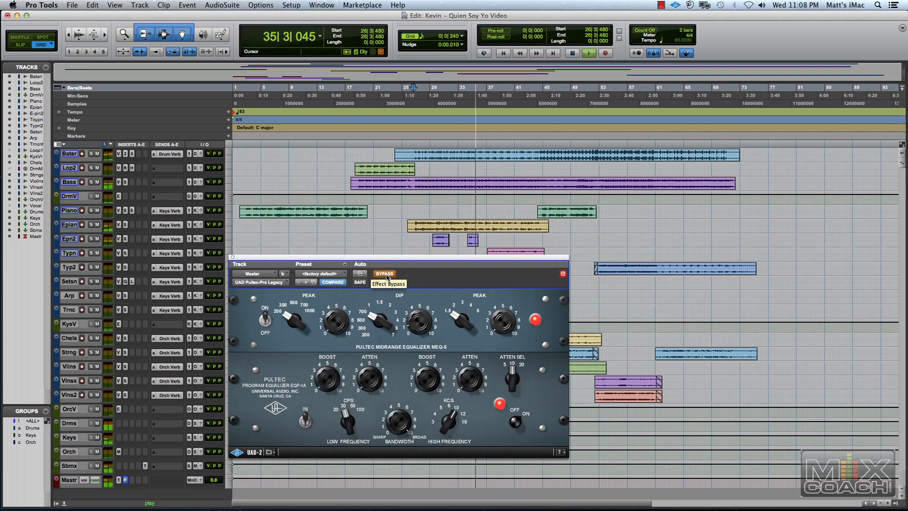
click(386, 274)
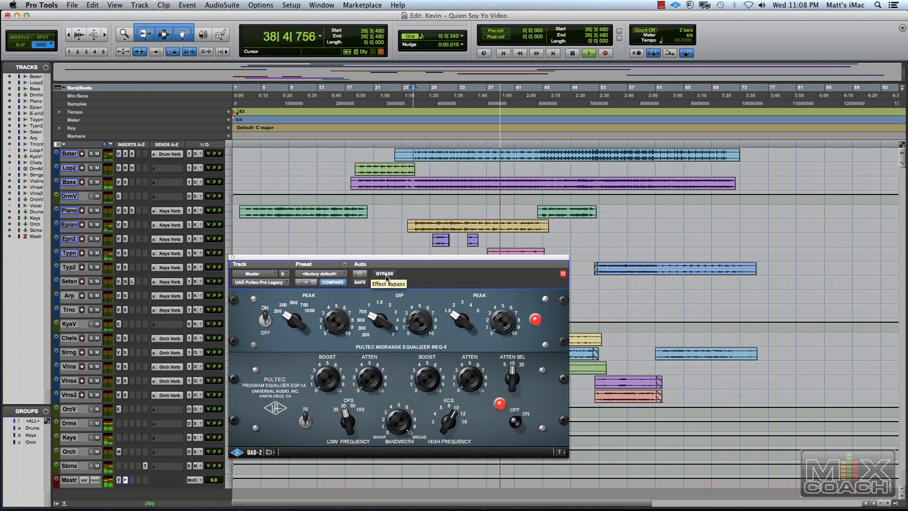
key(space)
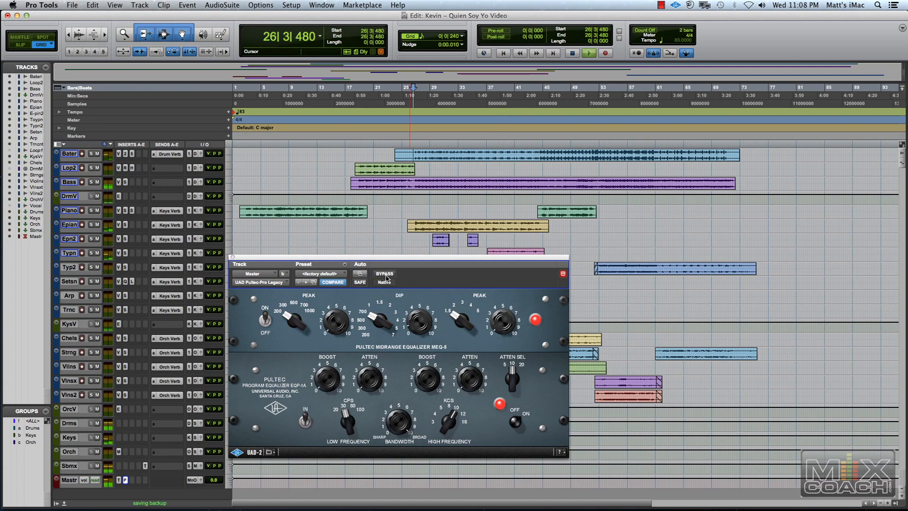
click(232, 257)
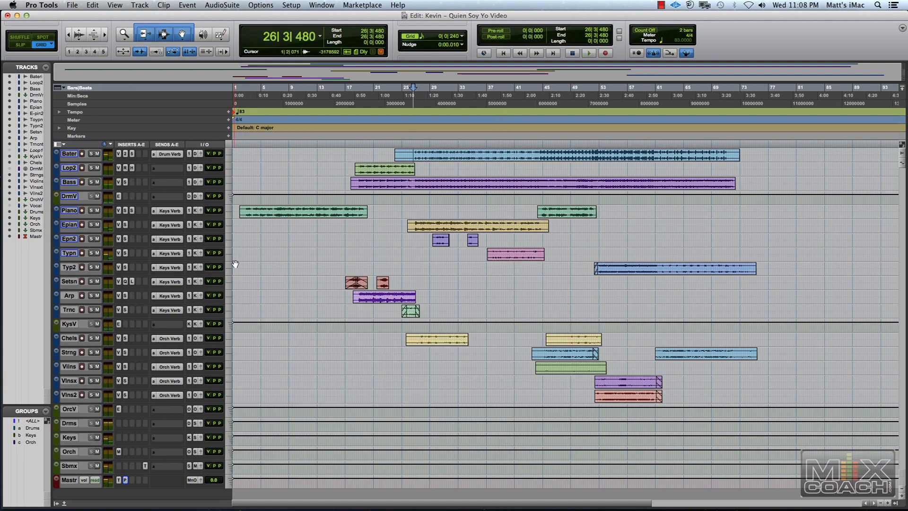
Step: Solo the Setsn track and play it from 17|4|000 in the Edit window
key(super+equal)
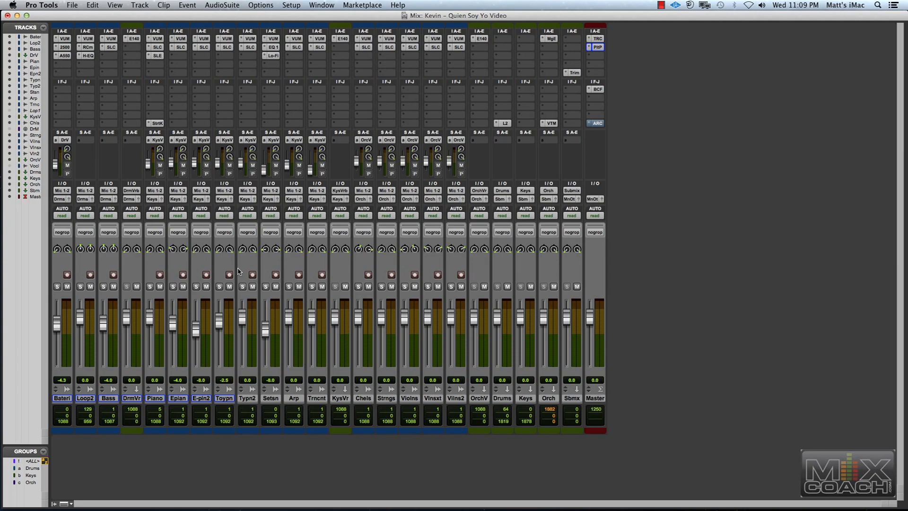
key(super+equal)
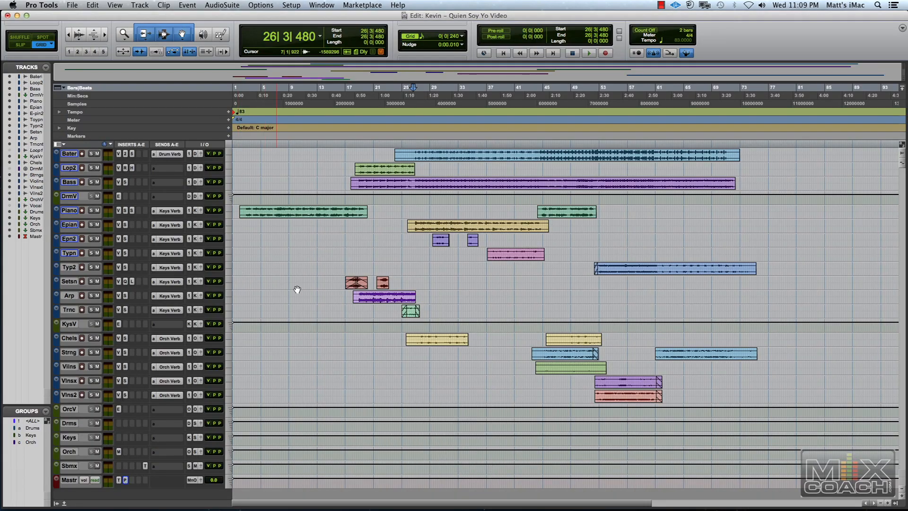
click(349, 283)
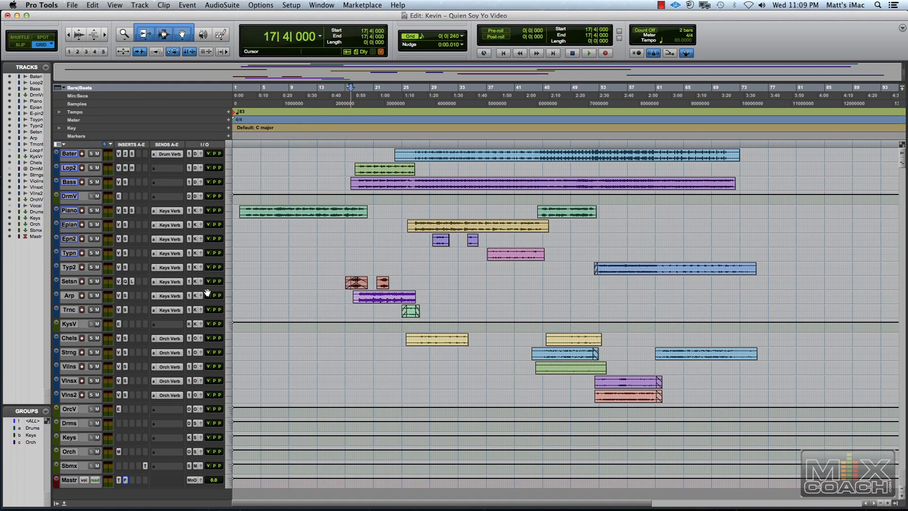
click(91, 281)
key(space)
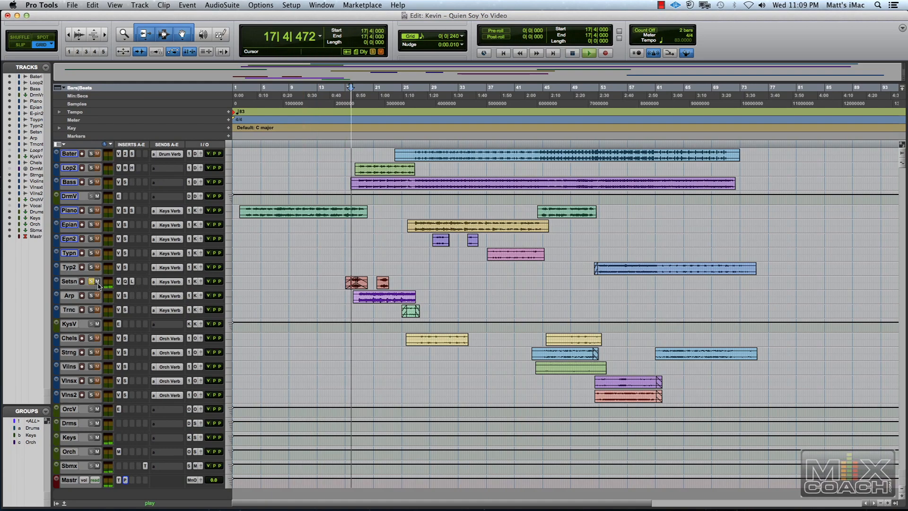
Step: Review the Setsn track's EQ3 1-Band settings from the Mix window and close the plug-in
key(super+equal)
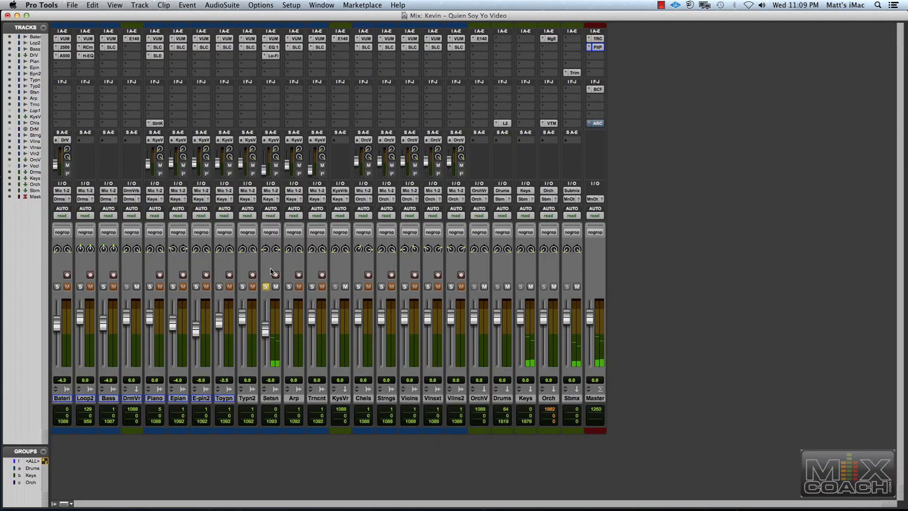
click(273, 47)
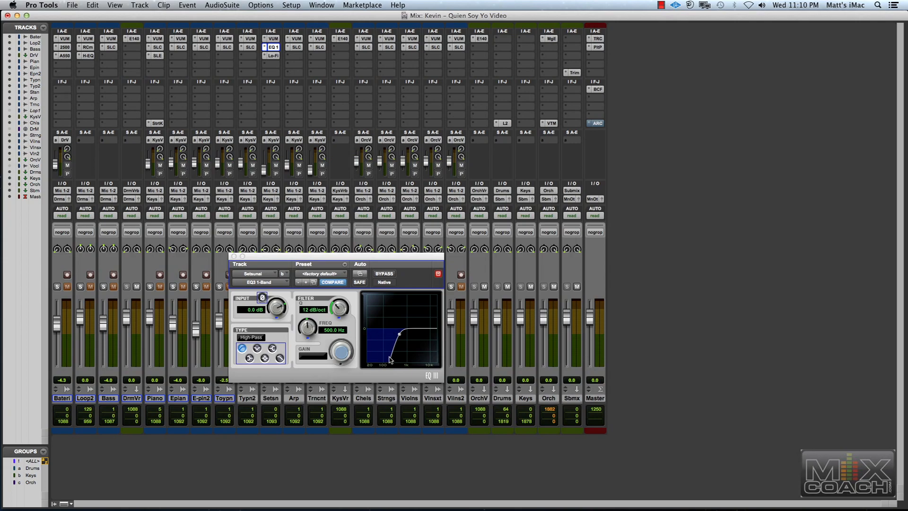
click(234, 256)
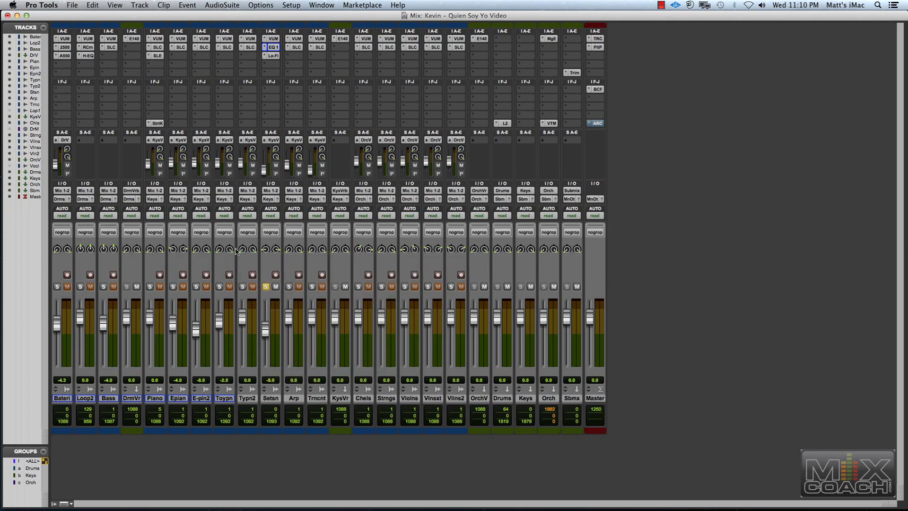
Step: Open the Setsn track's Lo-Fi plug-in over the Edit window and position it clear of the enlarged Setsn clips
click(272, 56)
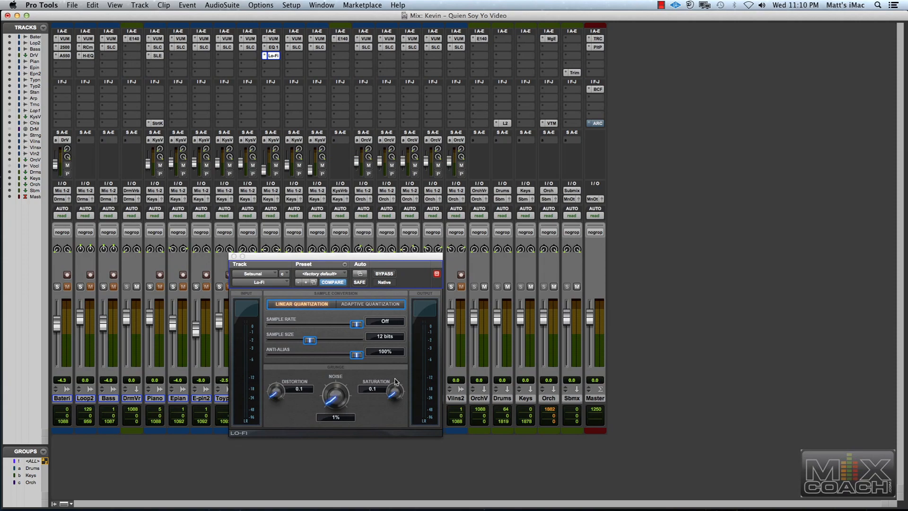
key(cmd+equal)
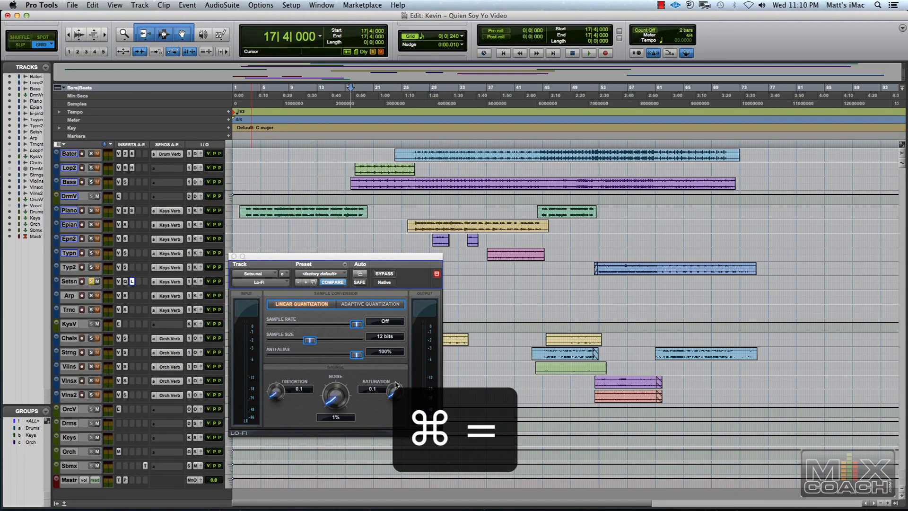
drag(373, 276, 624, 218)
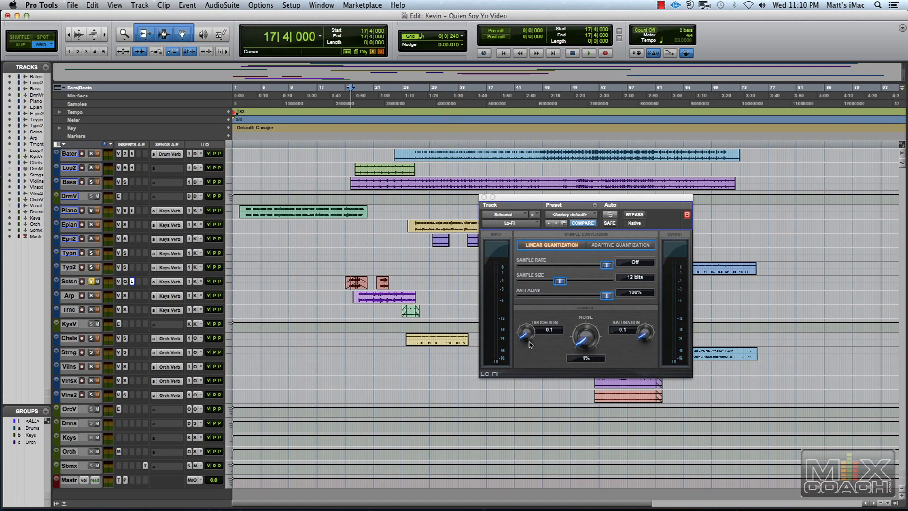
key(super+bracketright)
drag(575, 203, 402, 219)
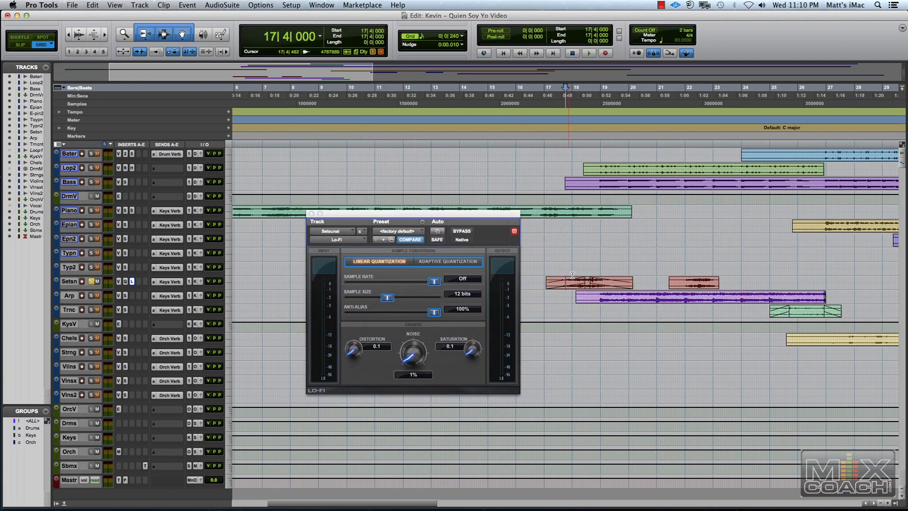
Step: Play the soloed Setsn track from 17|2|480 while switching Lo-Fi to bypass and back, and stop playback
click(556, 281)
key(space)
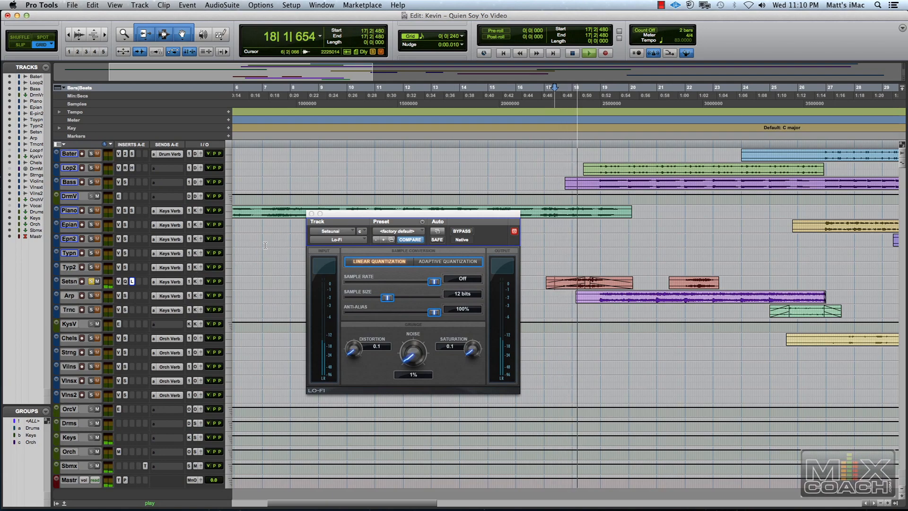
click(462, 231)
click(462, 232)
key(space)
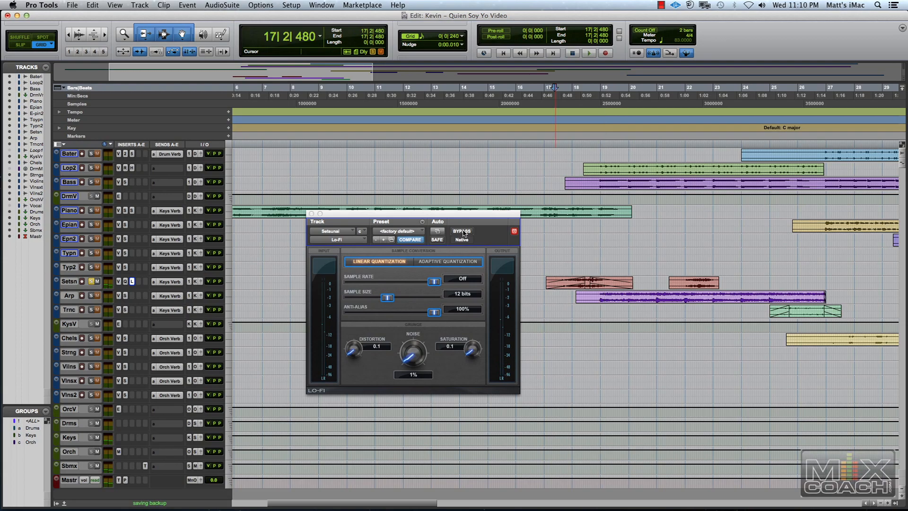
Step: Replay the Setsn clip once with Lo-Fi bypassed and once active, ending by clearing the solo and closing the plug-in
click(463, 232)
key(space)
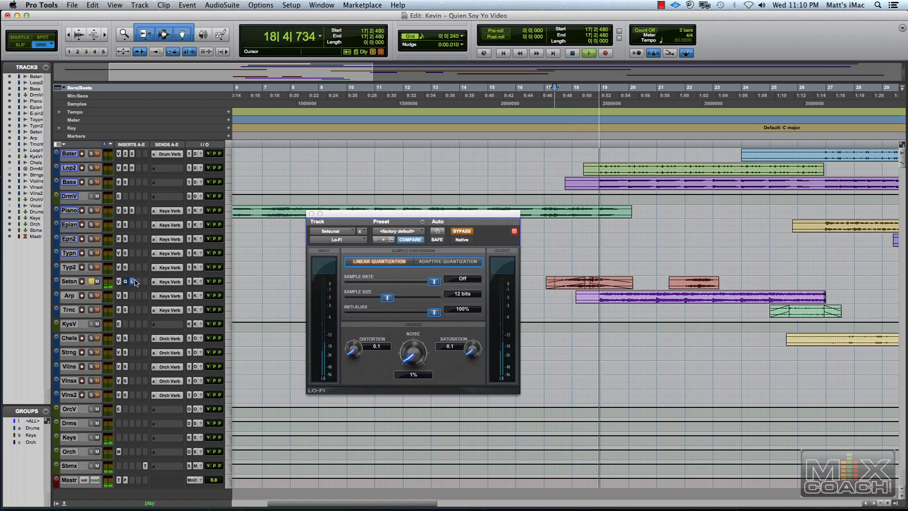
key(space)
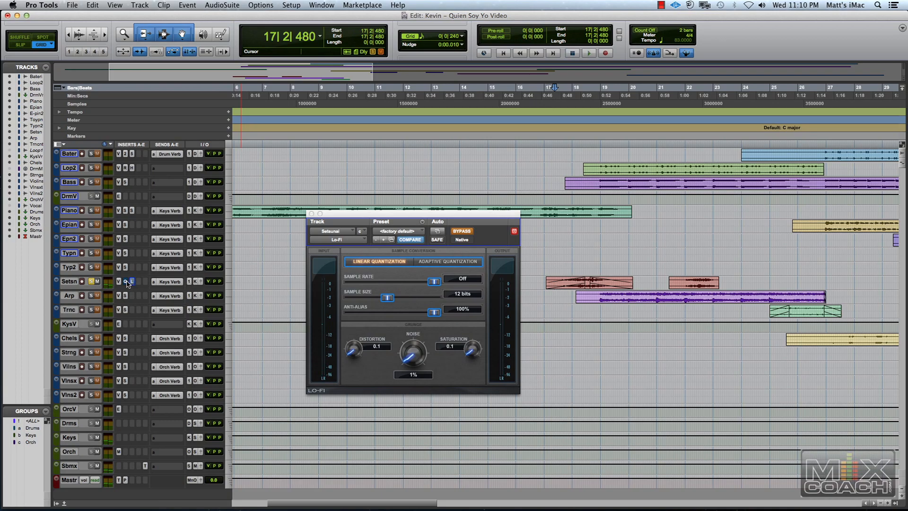
super+click(132, 281)
key(space)
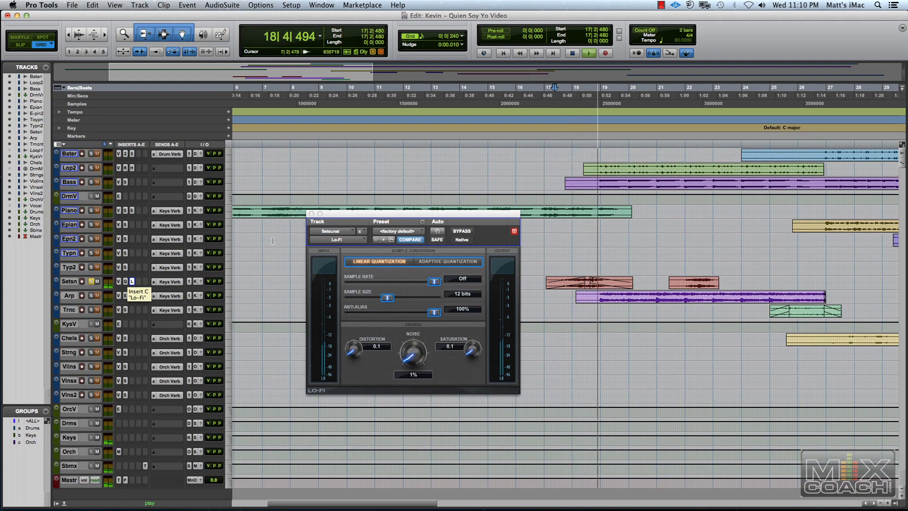
key(space)
click(91, 281)
click(311, 214)
Step: Review the Master's Blue Cat's FreqAnalyst Pro spectrum over the Mix window and close the plug-in
key(super+equal)
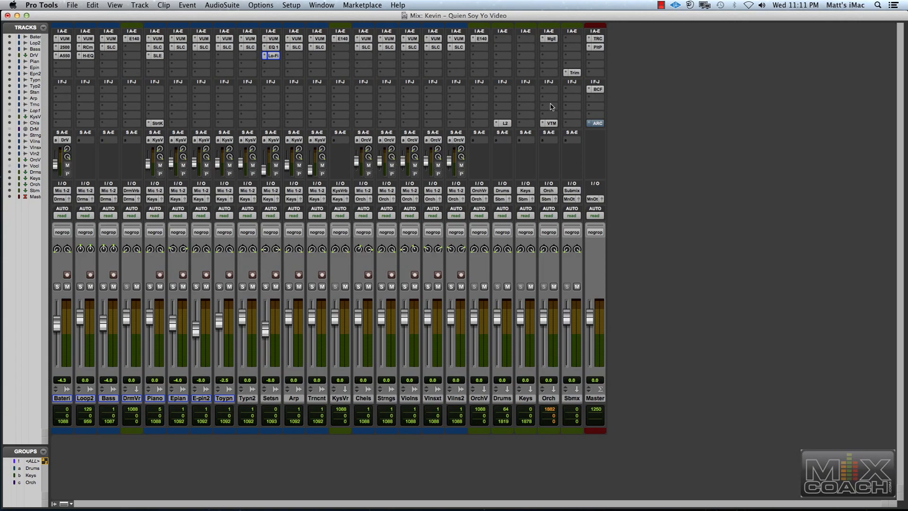
click(595, 89)
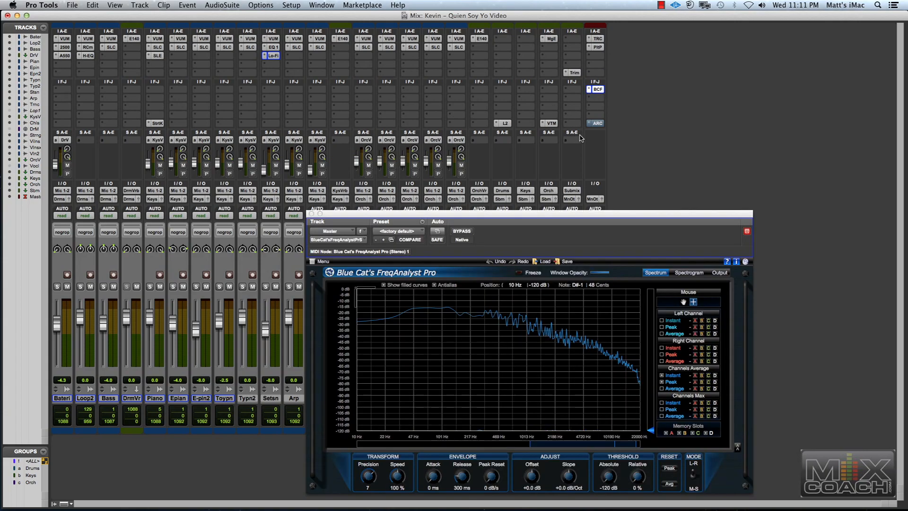
drag(546, 214, 492, 162)
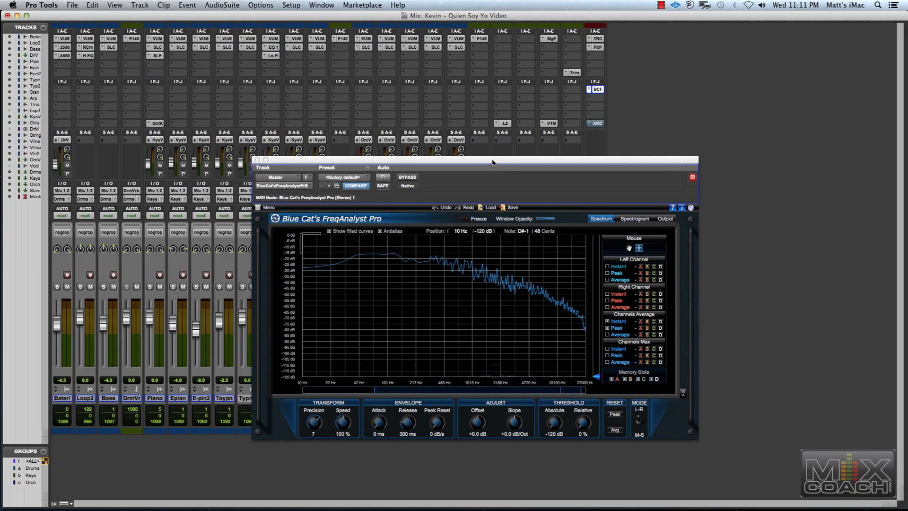
click(257, 160)
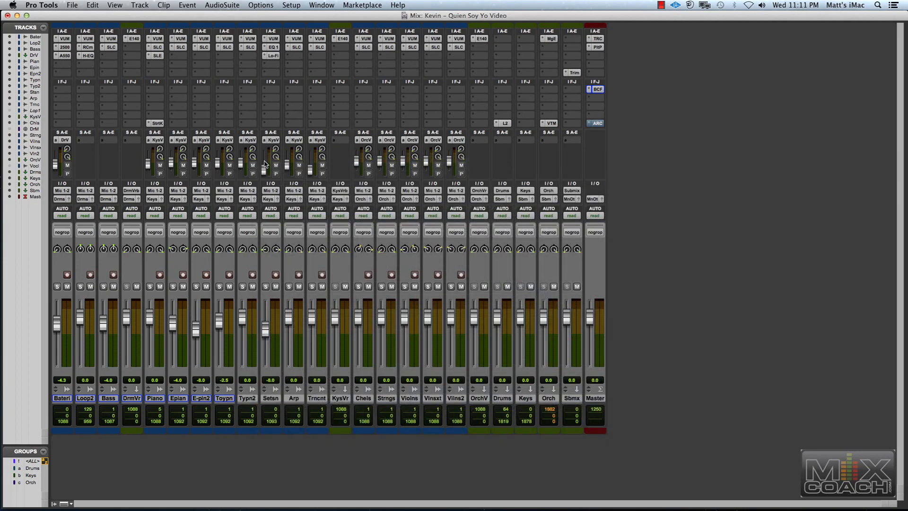